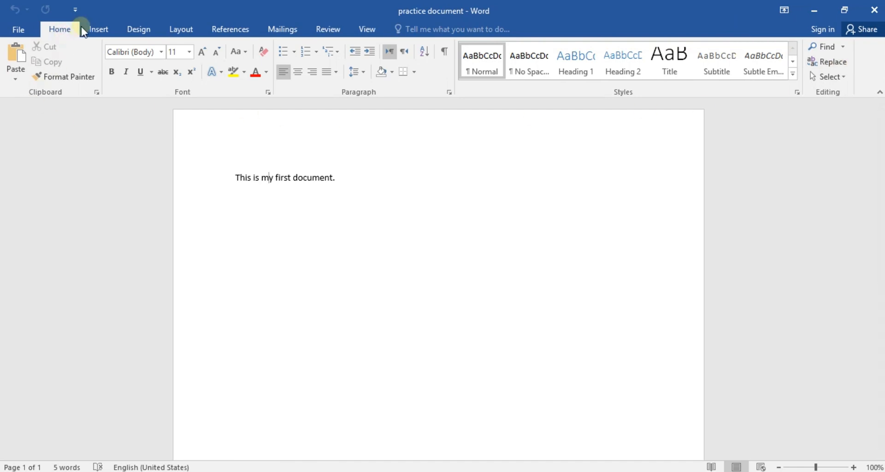
{"action": "left_click", "coordinate": [95, 29]}
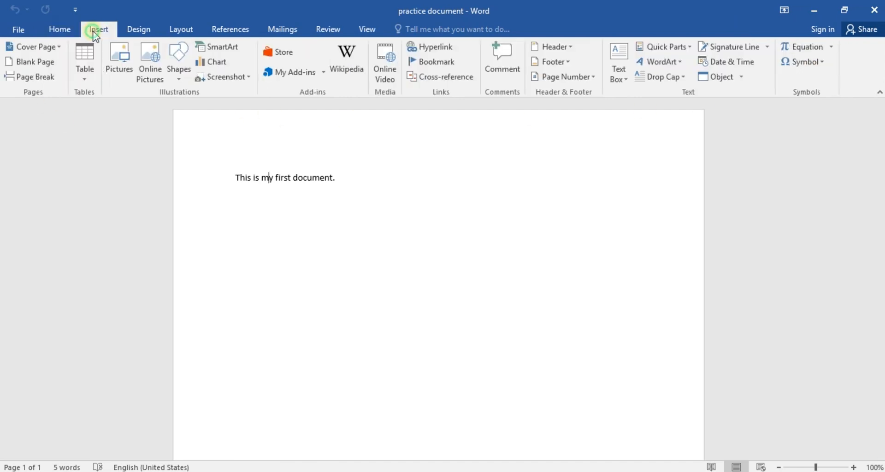
{"action": "left_click", "coordinate": [60, 32]}
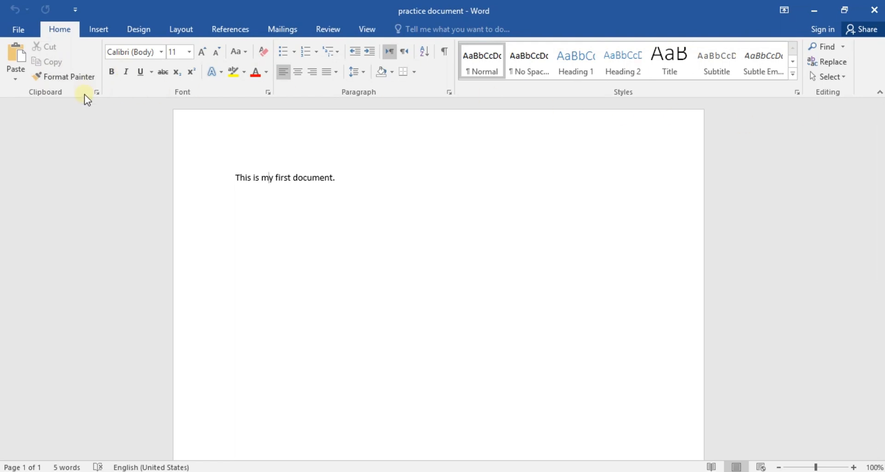
{"action": "left_click", "coordinate": [269, 240]}
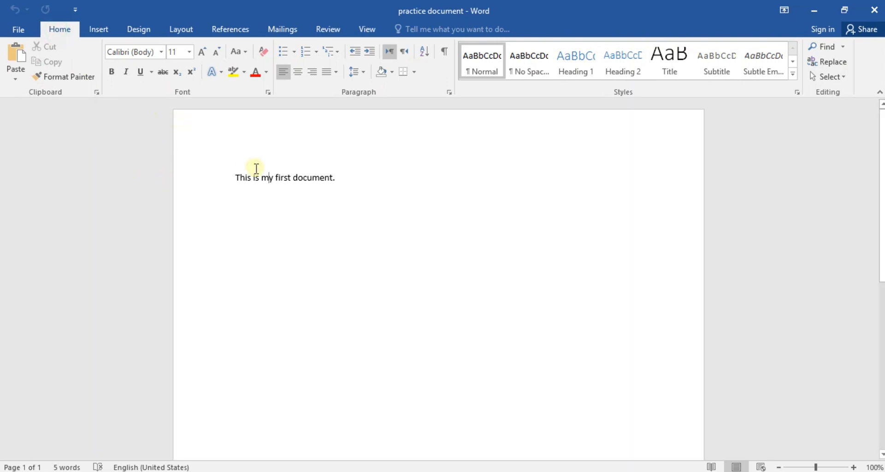
Delete the sentence "This is my first document." from the page
{"action": "left_click", "coordinate": [338, 180]}
{"action": "left_click", "coordinate": [297, 178]}
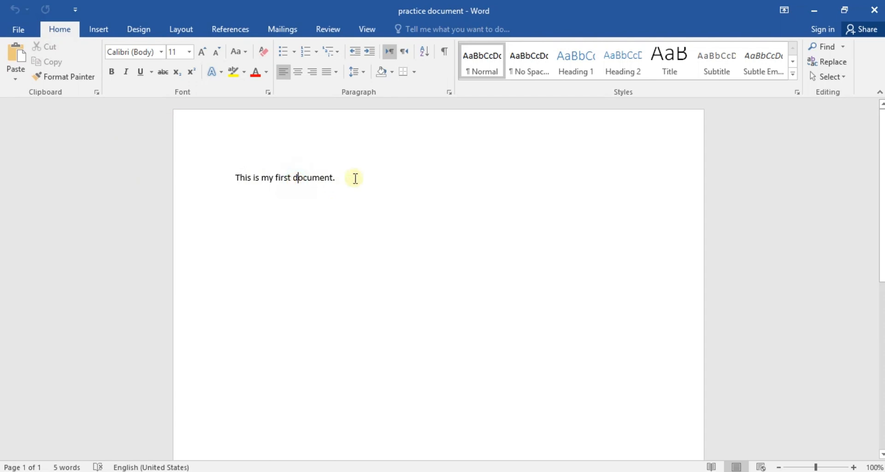
{"action": "left_click", "coordinate": [217, 177]}
{"action": "key", "text": "Delete"}
{"action": "right_click", "coordinate": [229, 240]}
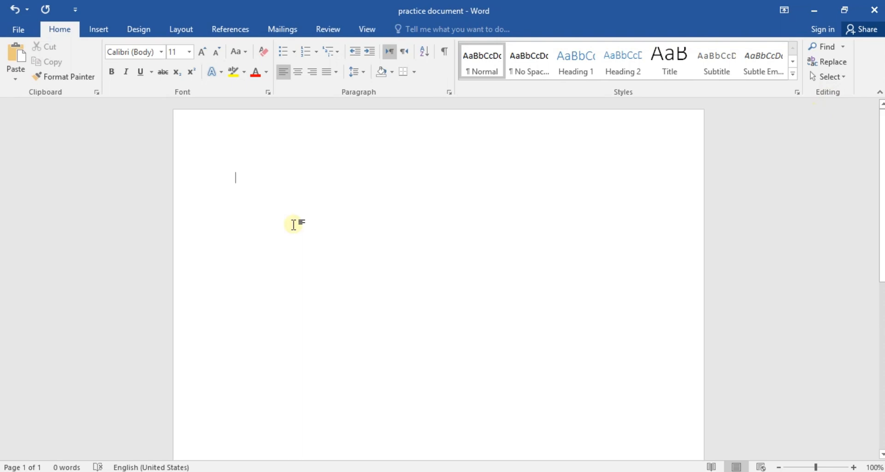
Write the sentence "Word is best tool for text formatting." at the start of the document
{"action": "type", "text": "Word"}
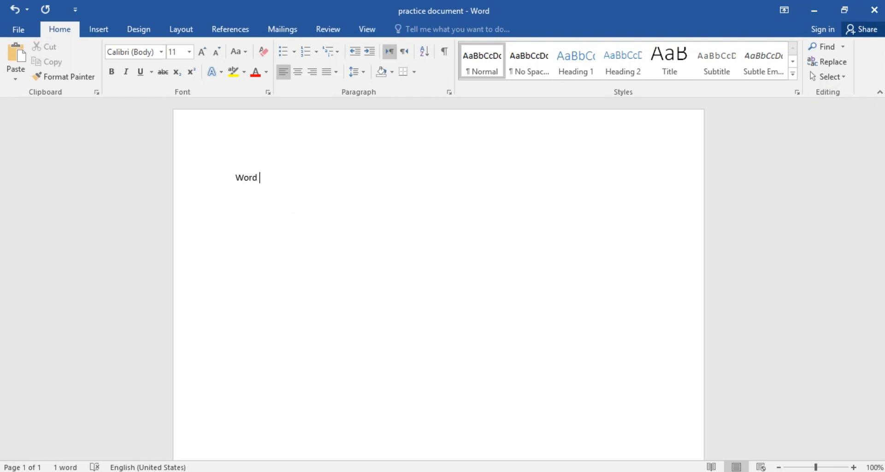
{"action": "type", "text": " is"}
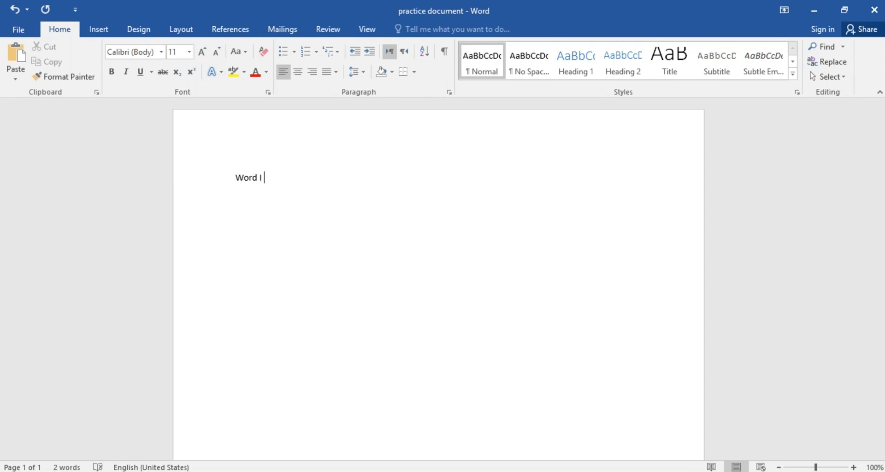
{"action": "key", "text": "BackSpace"}
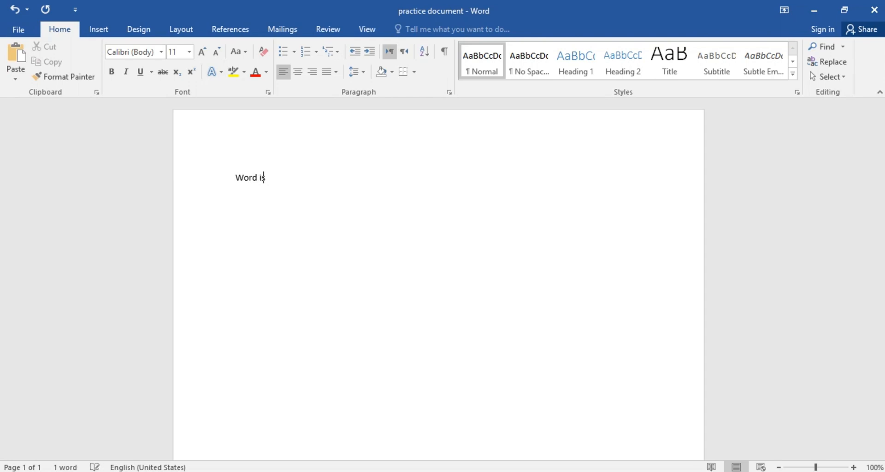
{"action": "type", "text": "best tool for text formati"}
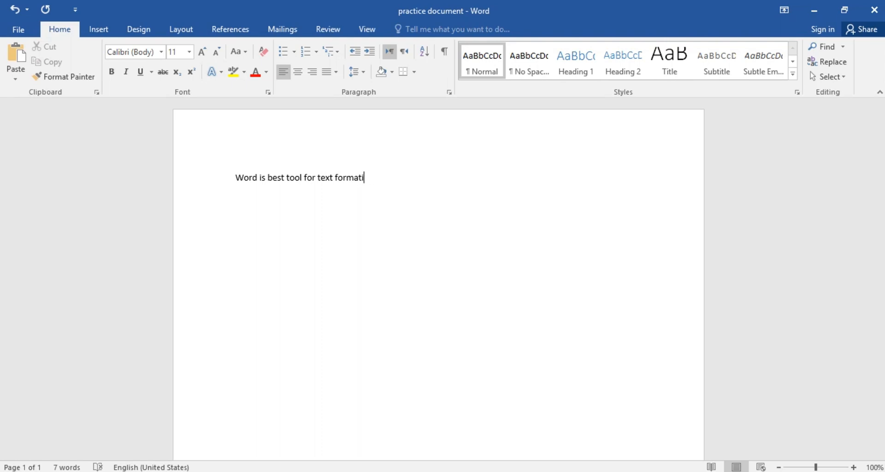
{"action": "key", "text": "BackSpace"}
{"action": "type", "text": "ting."}
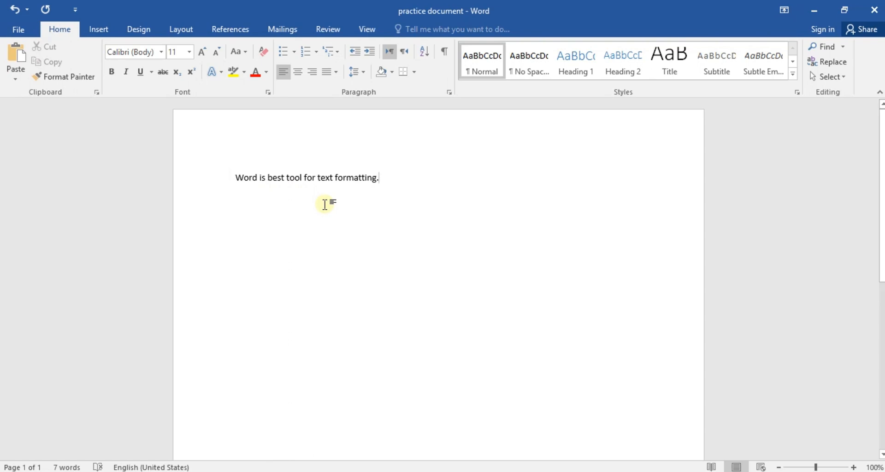
Copy the whole sentence "Word is best tool for text formatting." to the clipboard
{"action": "left_click_drag", "start_coordinate": [383, 180], "coordinate": [326, 197]}
{"action": "left_click", "coordinate": [391, 177]}
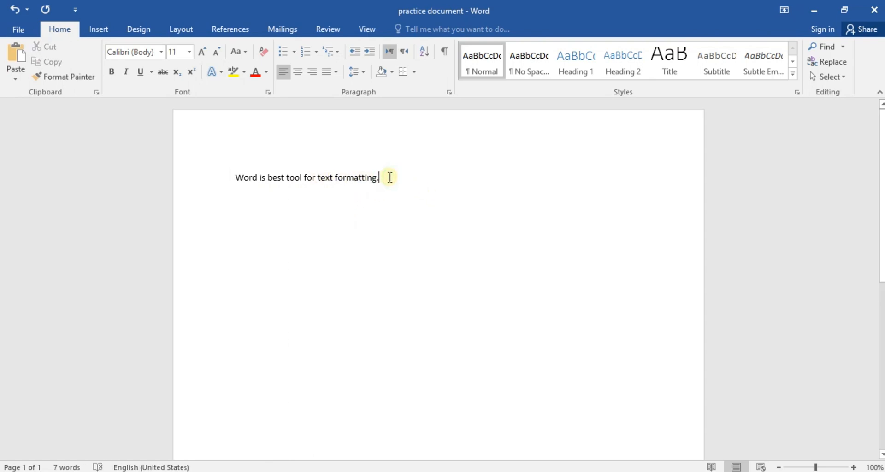
{"action": "left_click_drag", "start_coordinate": [386, 177], "coordinate": [236, 176]}
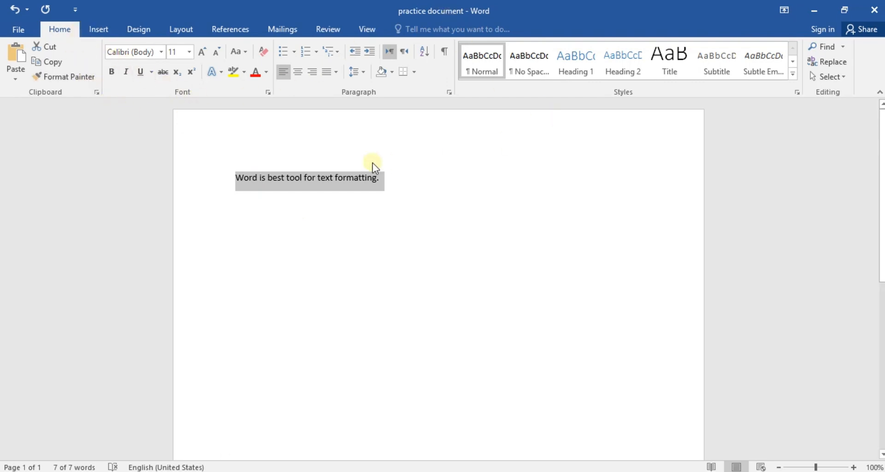
{"action": "left_click", "coordinate": [32, 79]}
{"action": "left_click", "coordinate": [285, 219]}
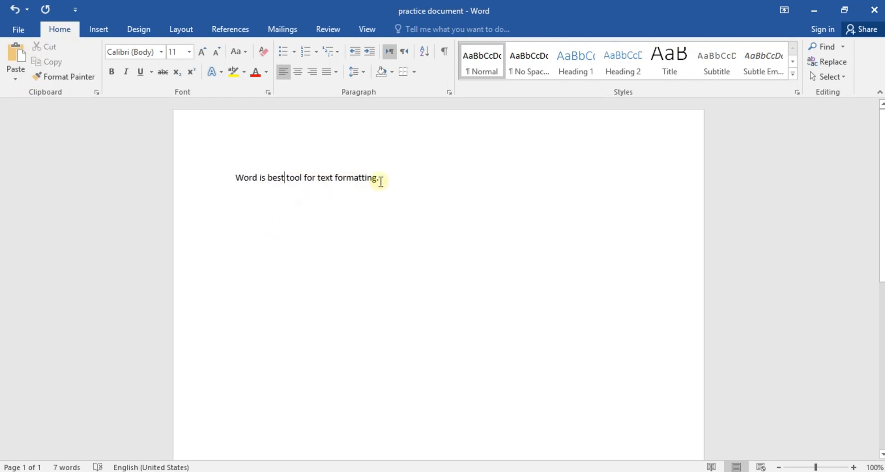
{"action": "left_click_drag", "start_coordinate": [381, 181], "coordinate": [237, 178]}
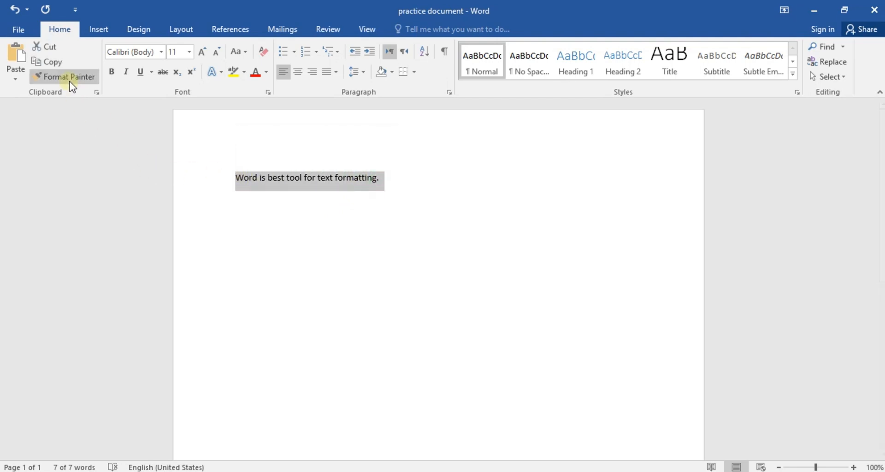
{"action": "left_click", "coordinate": [55, 62]}
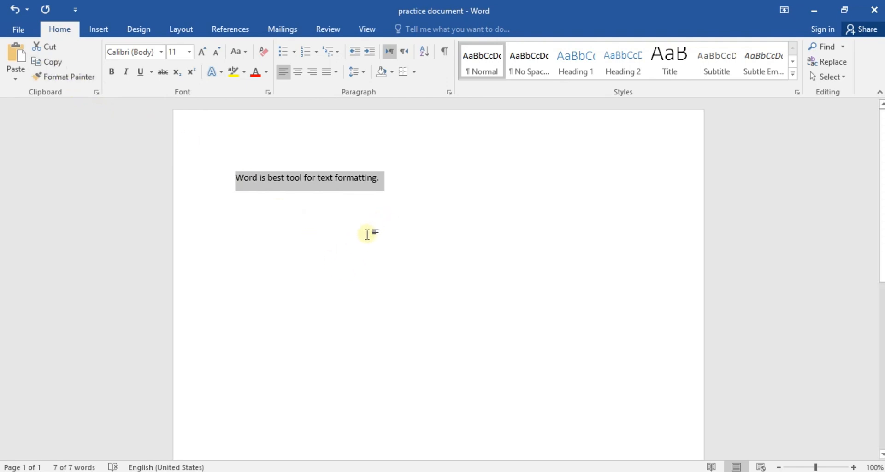
Start a new line below the sentence and paste the copied text there three times
{"action": "left_click", "coordinate": [254, 227]}
{"action": "left_click", "coordinate": [384, 182]}
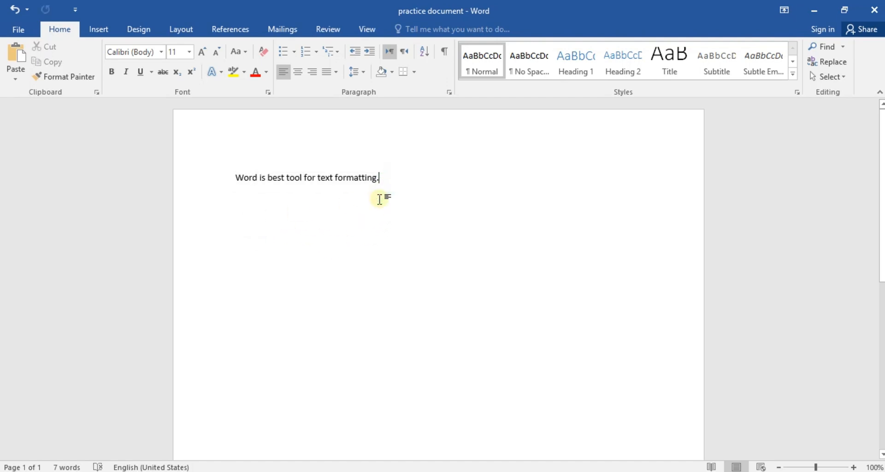
{"action": "key", "text": "Return"}
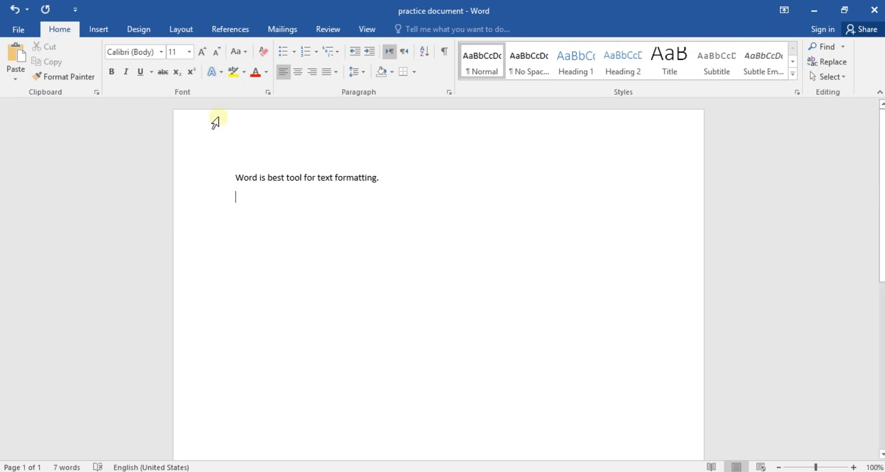
{"action": "left_click", "coordinate": [17, 56]}
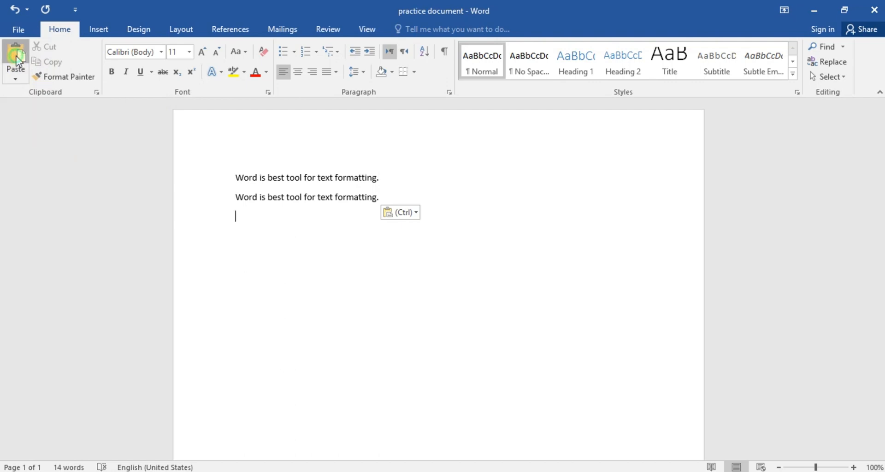
{"action": "left_click", "coordinate": [19, 62]}
{"action": "left_click", "coordinate": [16, 57]}
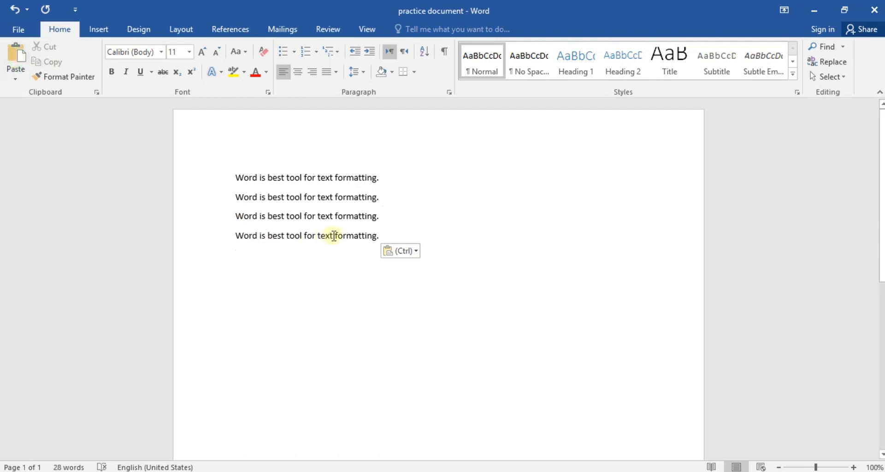
{"action": "left_click_drag", "start_coordinate": [372, 231], "coordinate": [235, 177]}
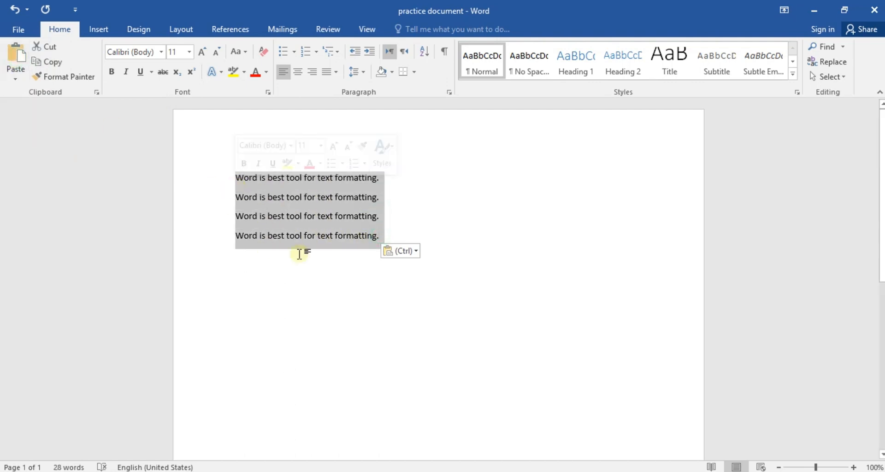
{"action": "left_click", "coordinate": [375, 306]}
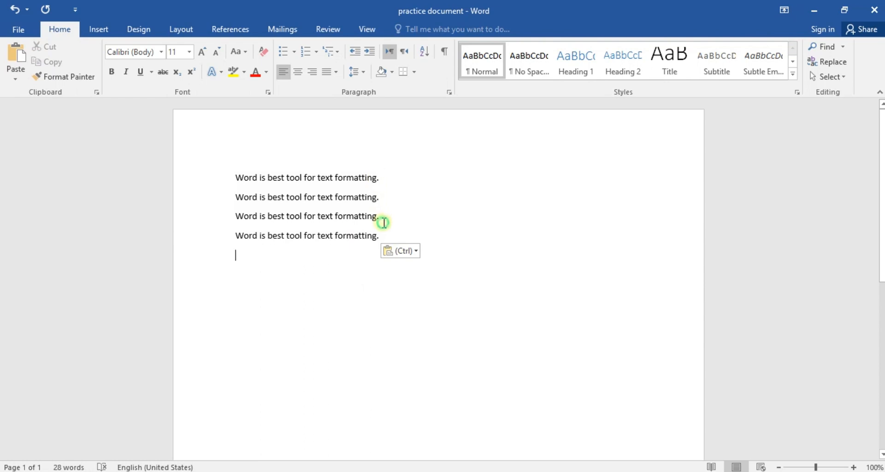
Copy the first sentence again and paste it two more times below the last line
{"action": "left_click", "coordinate": [381, 219]}
{"action": "left_click", "coordinate": [382, 179]}
{"action": "left_click", "coordinate": [219, 175]}
{"action": "key", "text": "ctrl+c"}
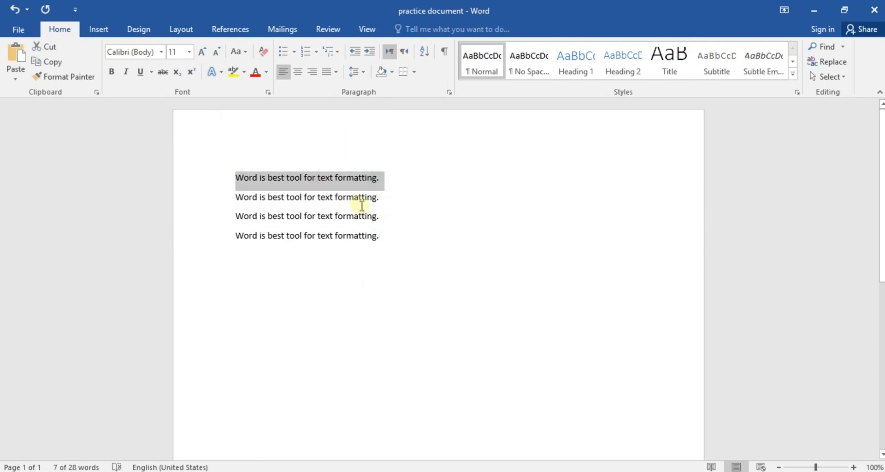
{"action": "left_click", "coordinate": [282, 255]}
{"action": "key", "text": "ctrl+v"}
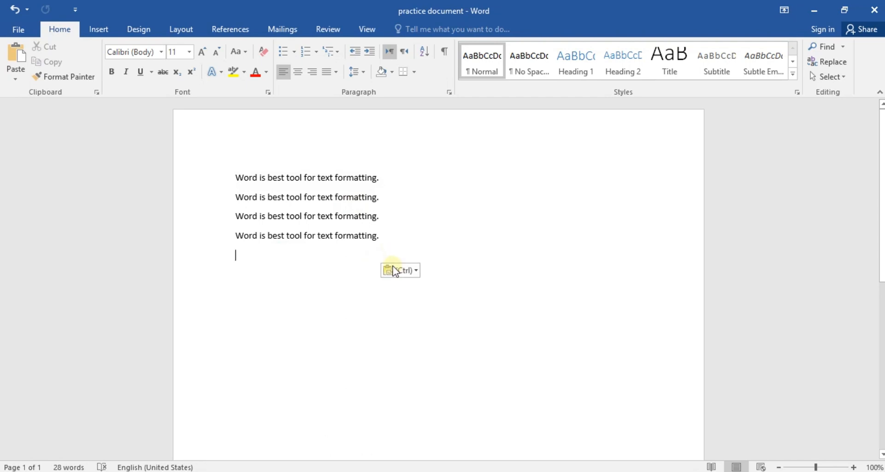
{"action": "key", "text": "ctrl+v"}
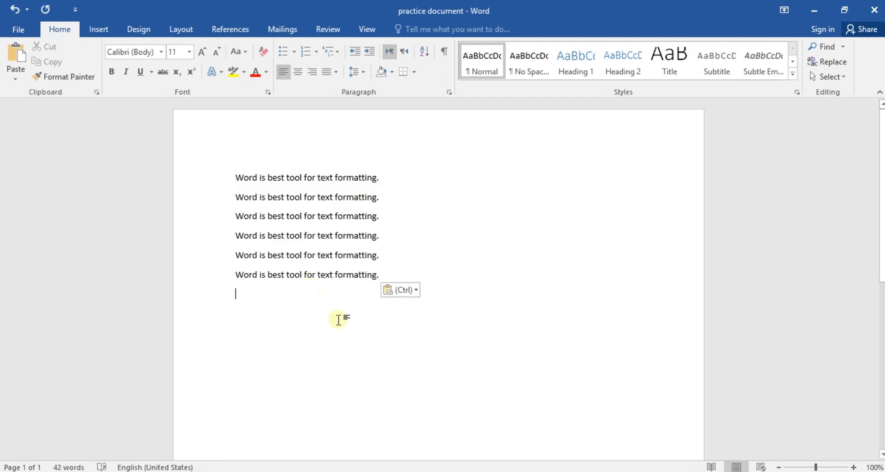
Delete all the pasted copies, keeping only the first sentence
{"action": "left_click_drag", "start_coordinate": [387, 278], "coordinate": [246, 199]}
{"action": "key", "text": "Delete"}
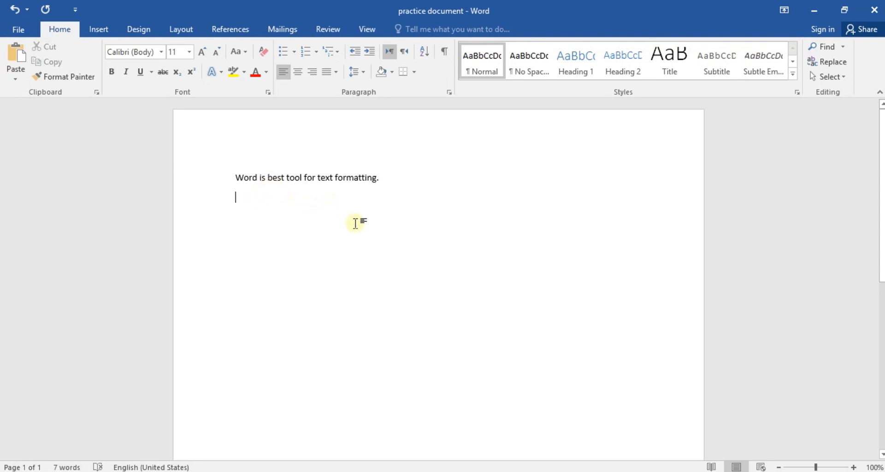
Cut the sentence and paste it several lines further down the blank page
{"action": "left_click_drag", "start_coordinate": [381, 178], "coordinate": [251, 178]}
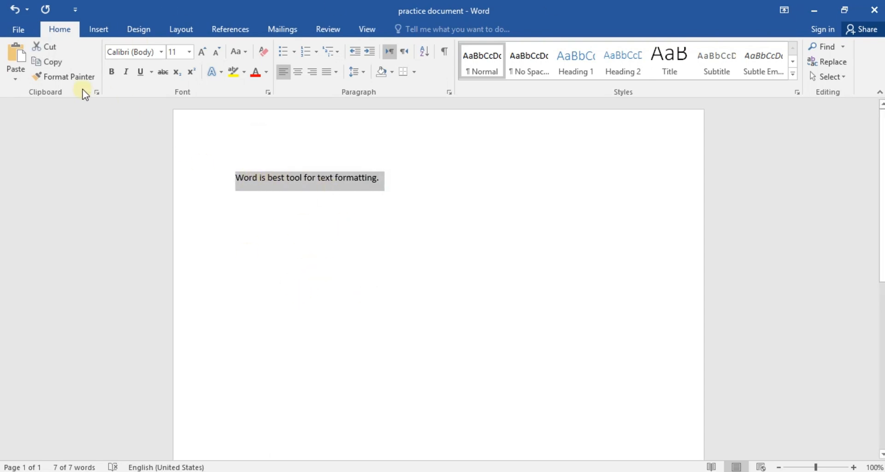
{"action": "left_click", "coordinate": [53, 62]}
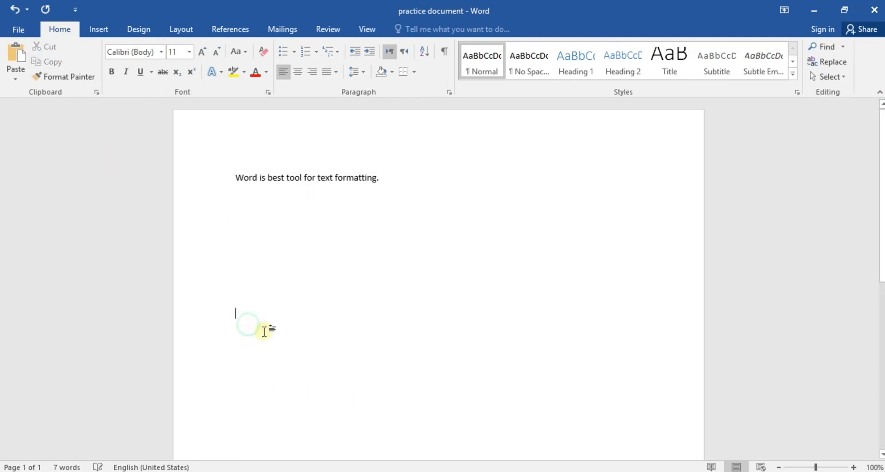
{"action": "left_click_drag", "start_coordinate": [381, 177], "coordinate": [226, 172]}
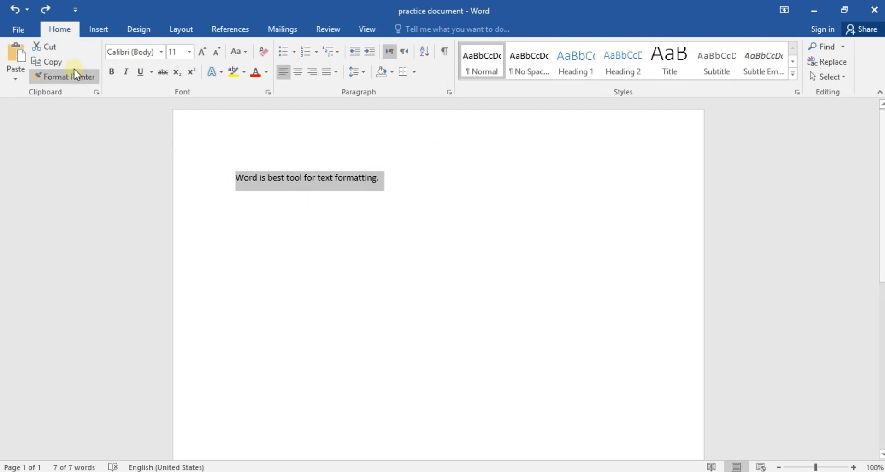
{"action": "left_click", "coordinate": [50, 48]}
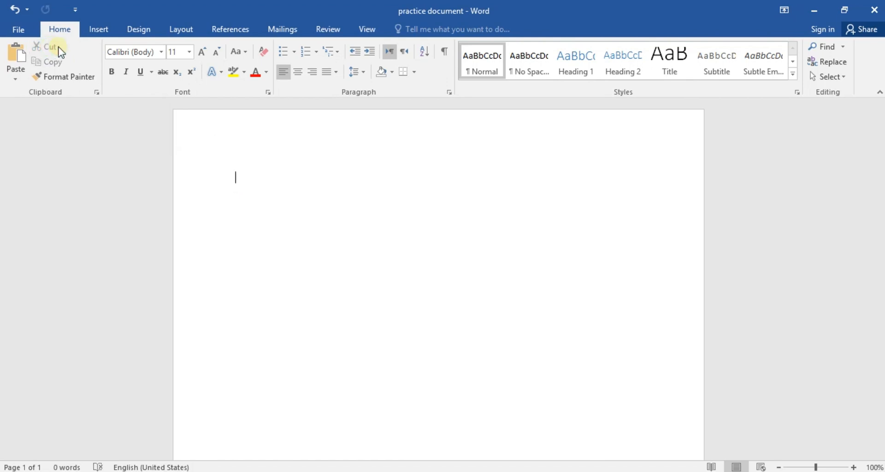
{"action": "double_click", "coordinate": [256, 319]}
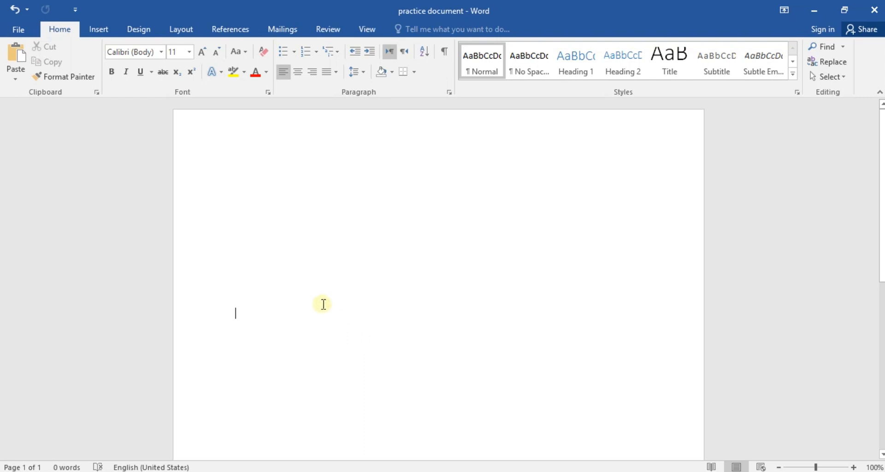
{"action": "left_click", "coordinate": [18, 62]}
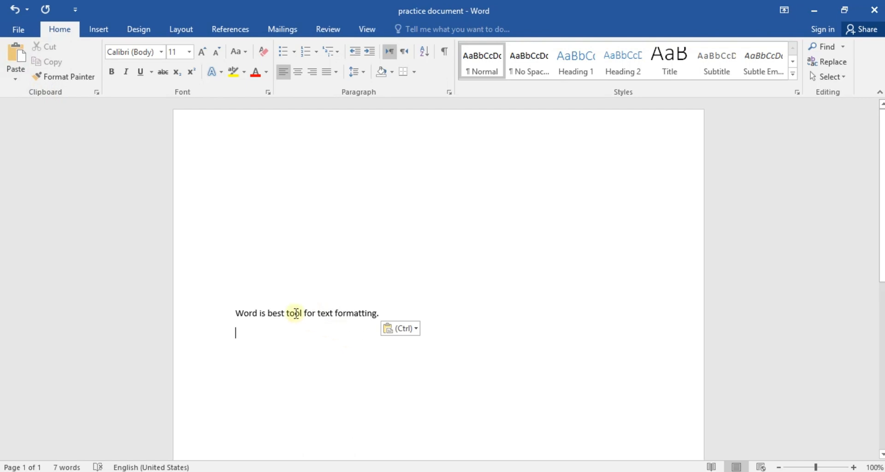
{"action": "left_click", "coordinate": [309, 349]}
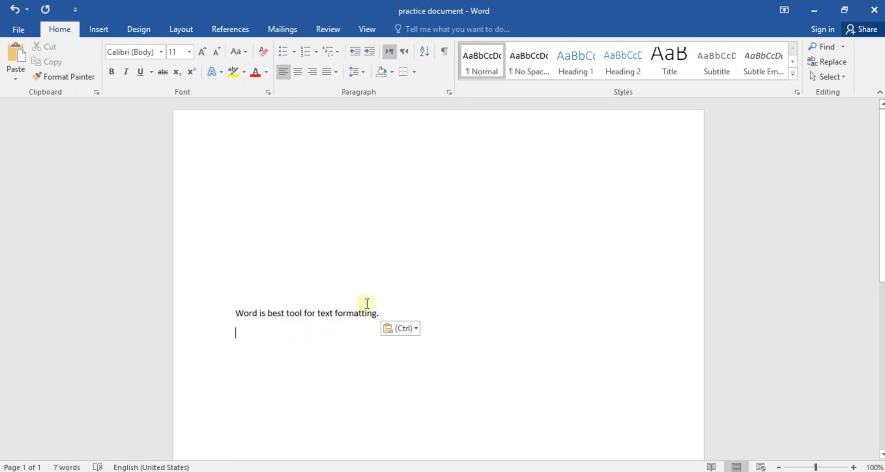
Undo the cut and paste of the sentence
{"action": "key", "text": "ctrl+z"}
{"action": "key", "text": "ctrl+z"}
{"action": "key", "text": "ctrl+z"}
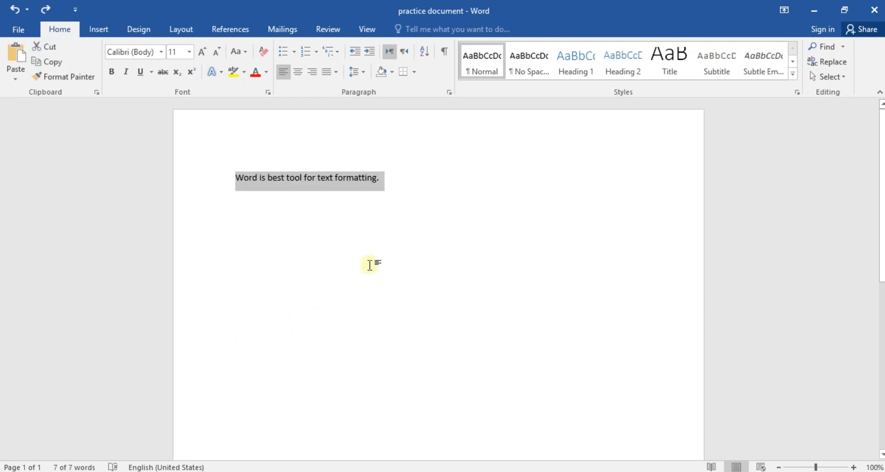
{"action": "left_click", "coordinate": [365, 229]}
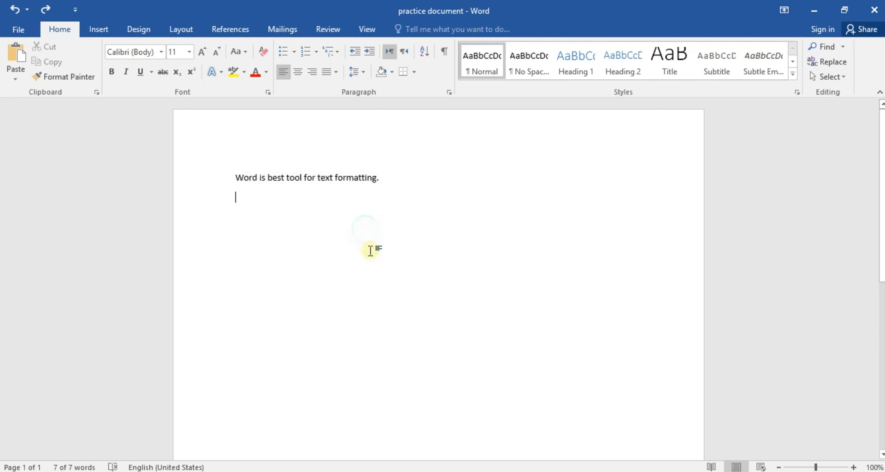
Make the whole sentence "Word is best tool for text formatting." bold
{"action": "left_click_drag", "start_coordinate": [382, 178], "coordinate": [235, 178]}
{"action": "left_click", "coordinate": [111, 71]}
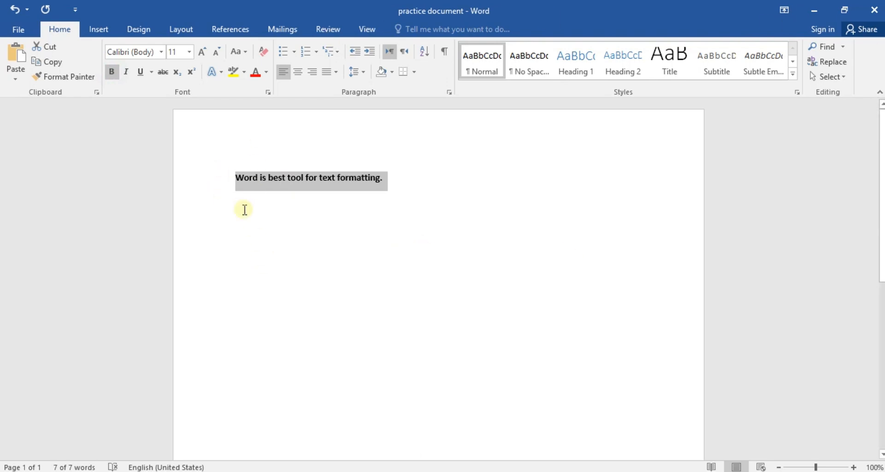
Undo the bold formatting of the sentence "Word is best tool for text formatting."
{"action": "left_click", "coordinate": [256, 229]}
{"action": "left_click_drag", "start_coordinate": [392, 179], "coordinate": [217, 174]}
{"action": "left_click", "coordinate": [16, 9]}
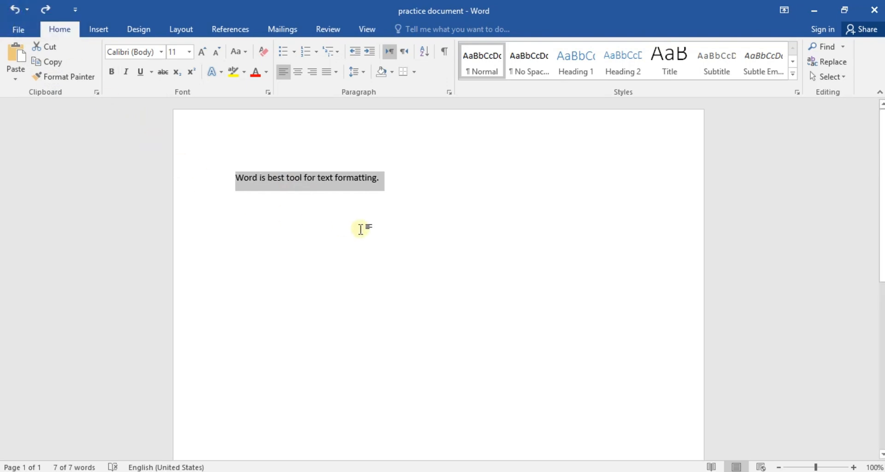
Redo the bold formatting on the sentence and undo it again
{"action": "left_click", "coordinate": [387, 205]}
{"action": "left_click", "coordinate": [387, 185]}
{"action": "left_click_drag", "start_coordinate": [379, 178], "coordinate": [230, 178]}
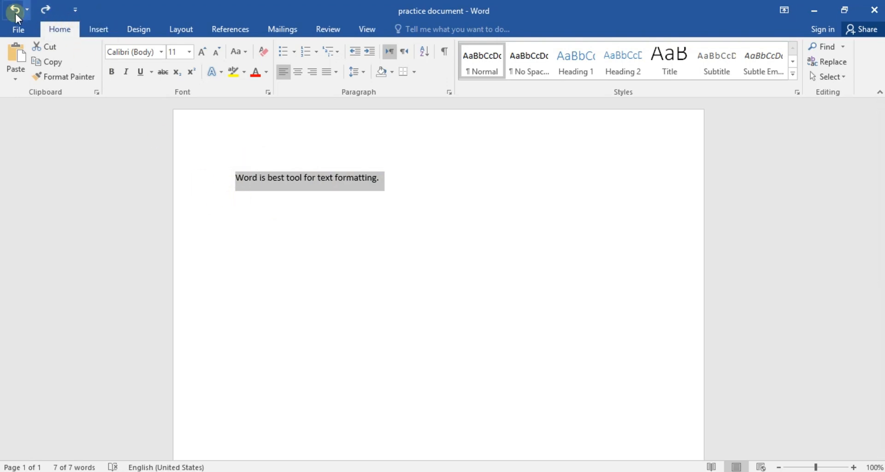
{"action": "left_click", "coordinate": [45, 9]}
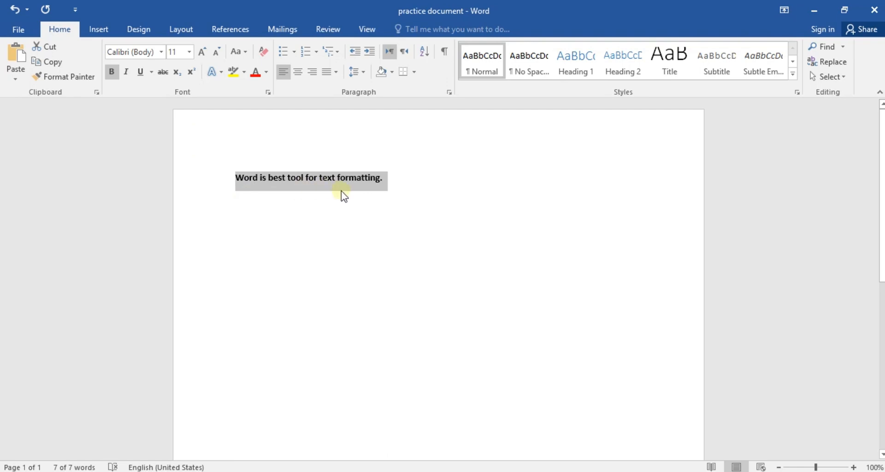
{"action": "key", "text": "ctrl+z"}
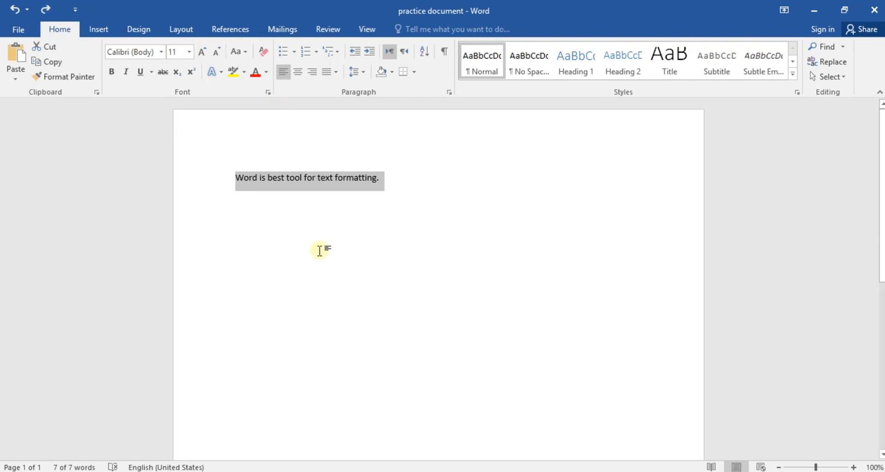
Make the selected sentence bold once more and revert it to regular weight
{"action": "key", "text": "ctrl+b"}
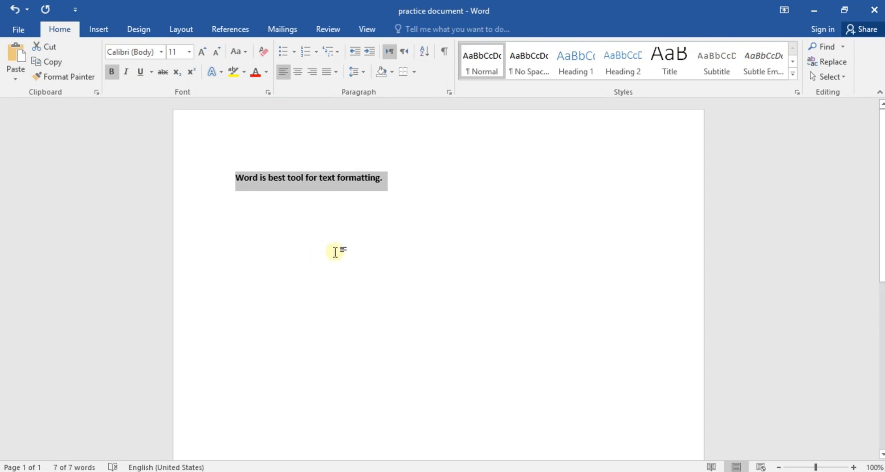
{"action": "left_click", "coordinate": [353, 225]}
{"action": "left_click_drag", "start_coordinate": [409, 182], "coordinate": [239, 181]}
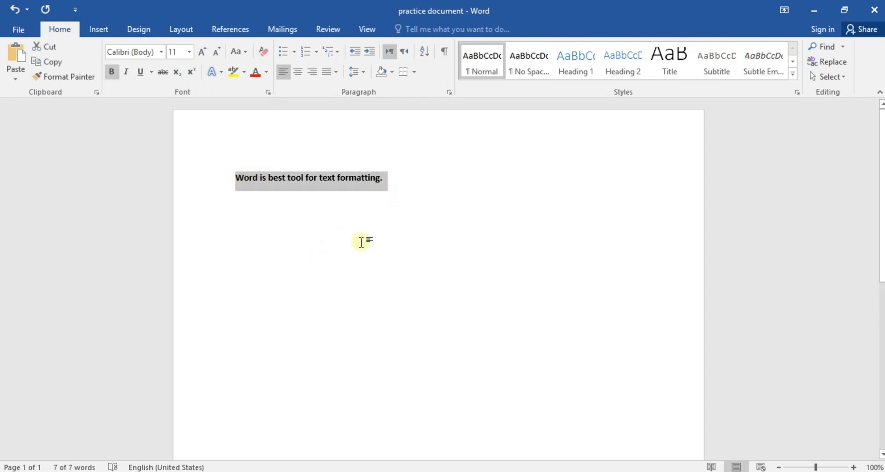
{"action": "key", "text": "ctrl+b"}
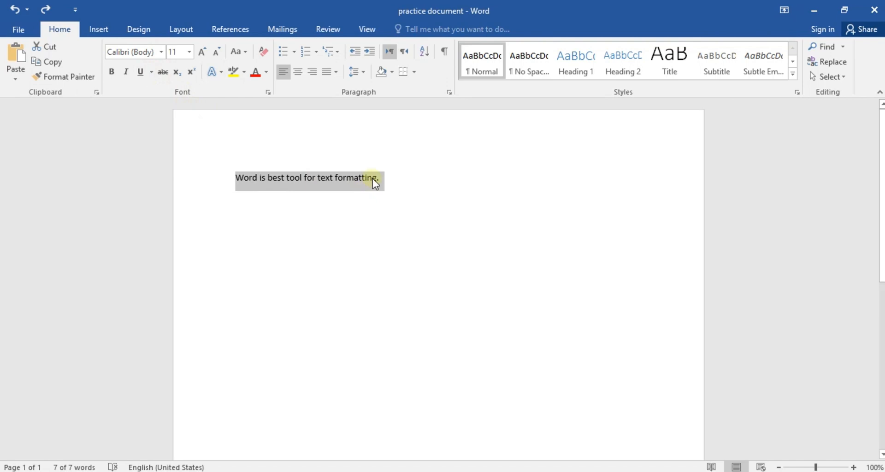
Change the font of the selected sentence to Century Gothic
{"action": "left_click", "coordinate": [161, 52]}
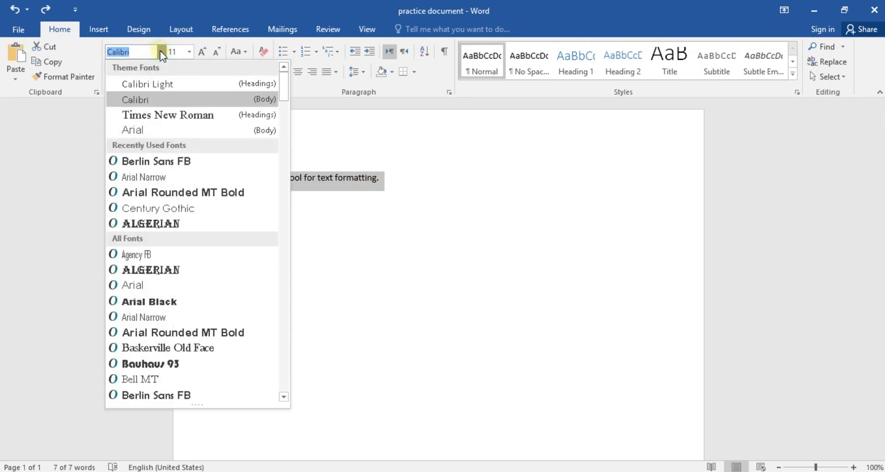
{"action": "left_click", "coordinate": [162, 53]}
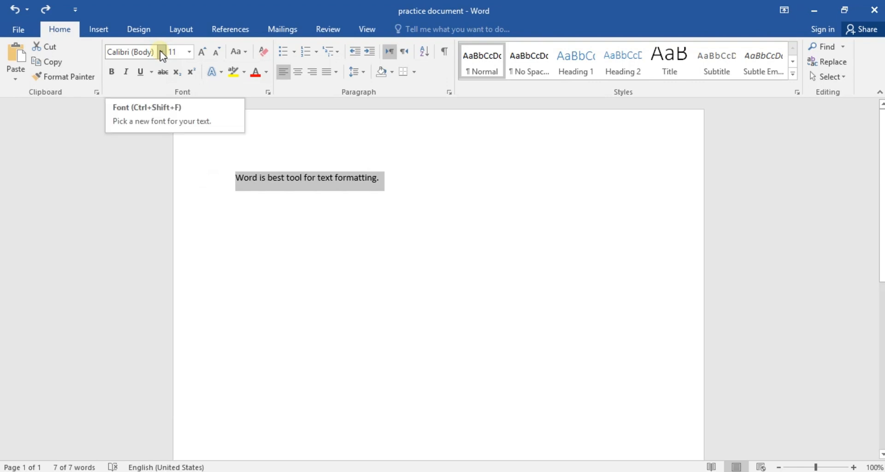
{"action": "left_click", "coordinate": [161, 52]}
{"action": "left_click", "coordinate": [161, 53]}
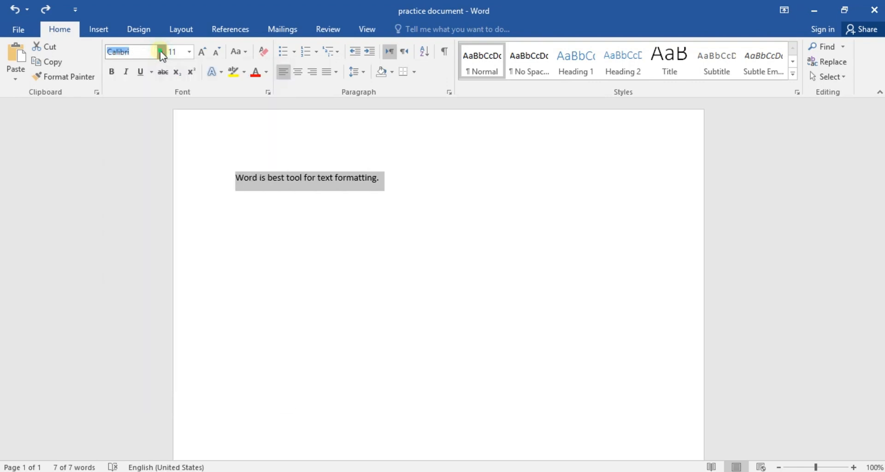
{"action": "left_click", "coordinate": [162, 52]}
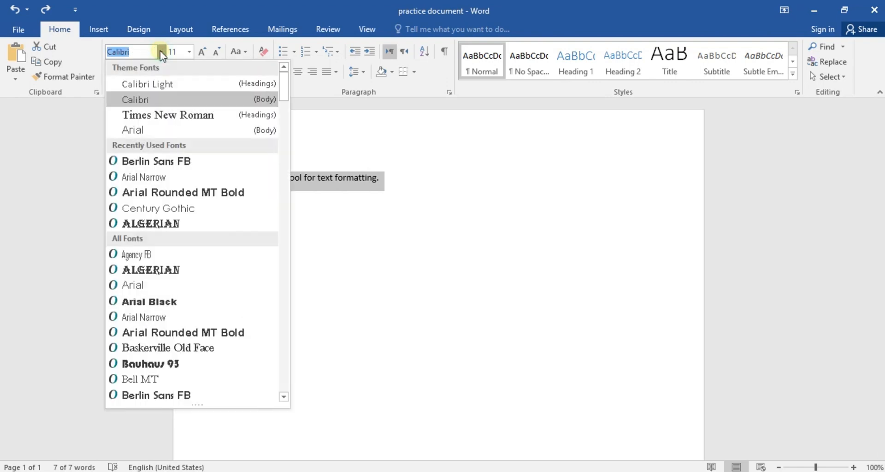
{"action": "left_click", "coordinate": [161, 52]}
{"action": "left_click", "coordinate": [160, 51]}
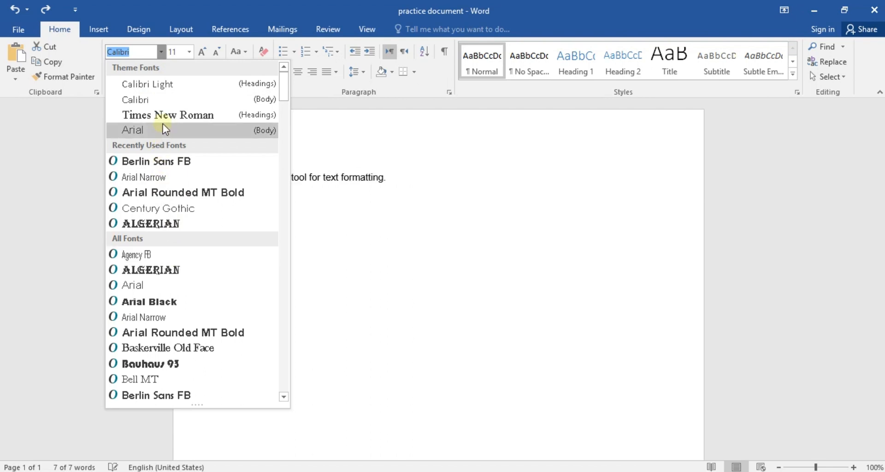
{"action": "left_click", "coordinate": [177, 207]}
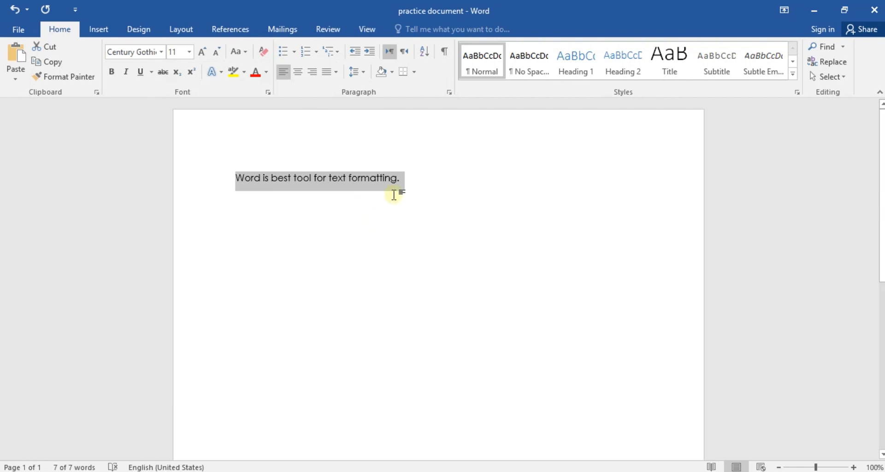
Change the sentence's font to Algerian and set its font size to 15
{"action": "left_click", "coordinate": [160, 51]}
{"action": "left_click", "coordinate": [161, 223]}
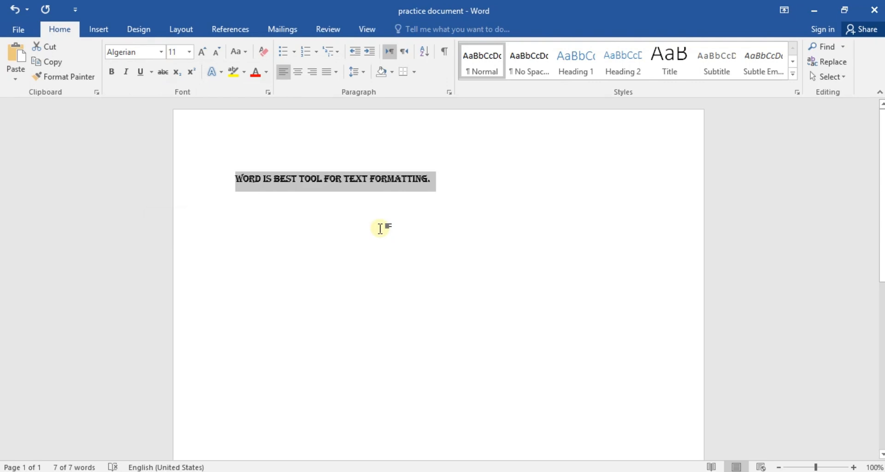
{"action": "left_click", "coordinate": [175, 52]}
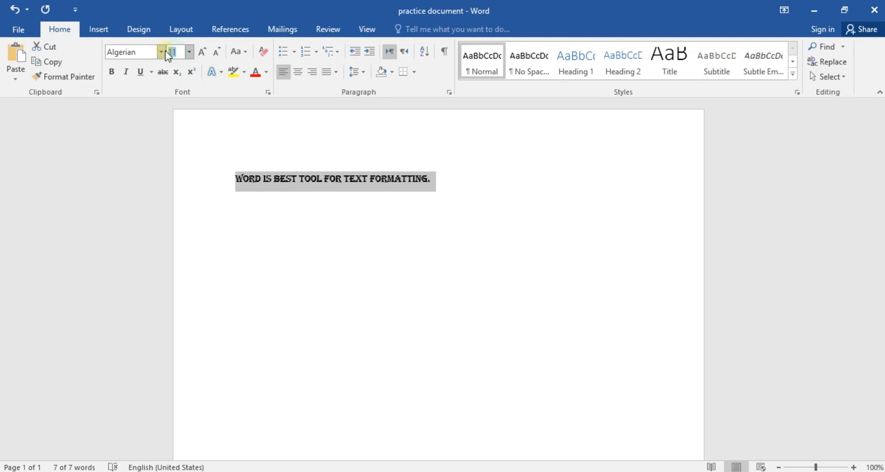
{"action": "type", "text": "1"}
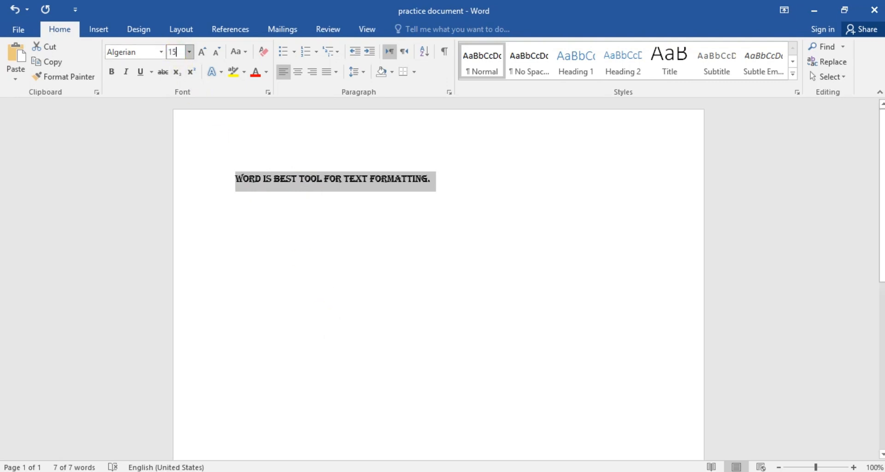
{"action": "type", "text": "5"}
{"action": "key", "text": "Return"}
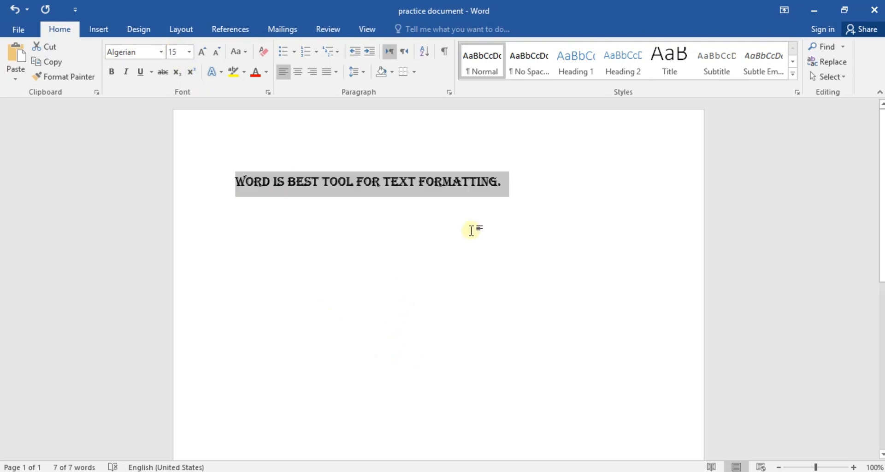
Increase the sentence's font size in increments to 20 with the Increase Font Size command
{"action": "left_click", "coordinate": [201, 51]}
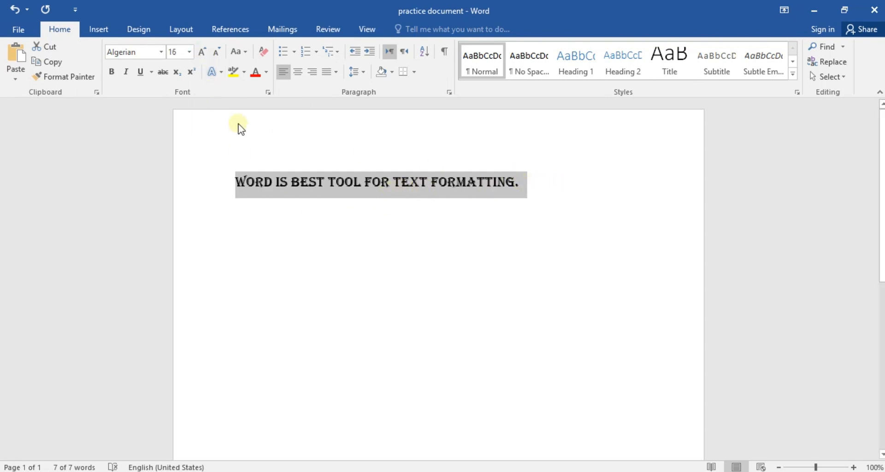
{"action": "left_click", "coordinate": [203, 51]}
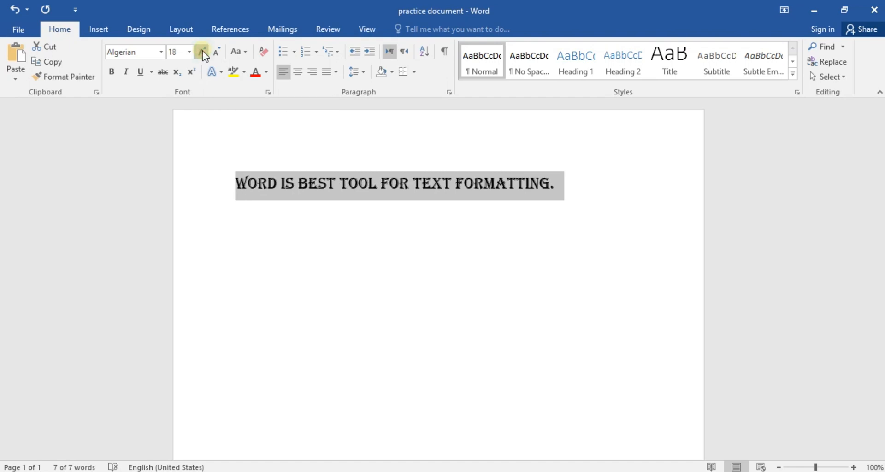
{"action": "left_click", "coordinate": [203, 50]}
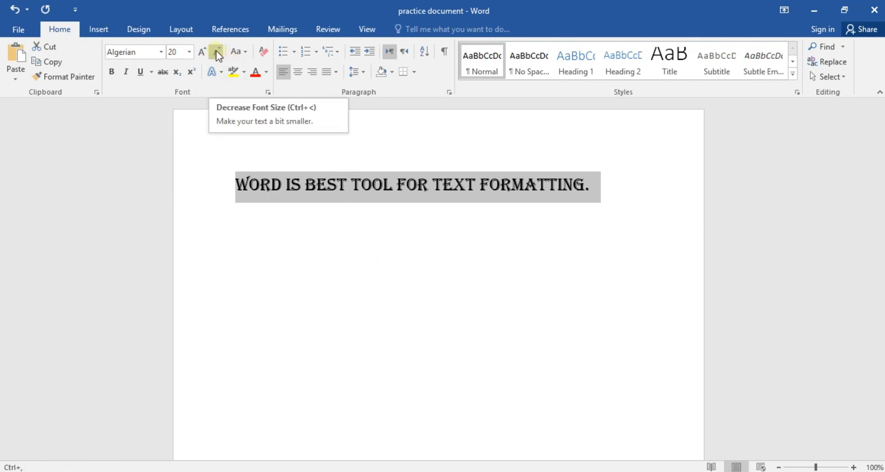
{"action": "left_click", "coordinate": [318, 471]}
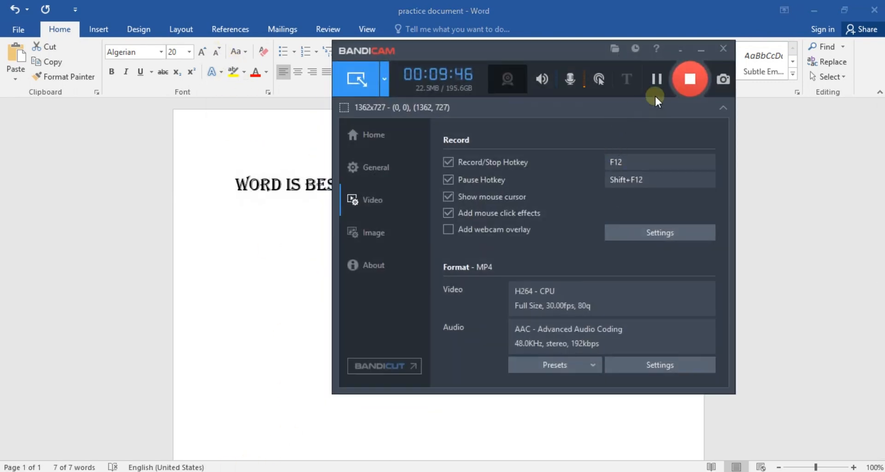
{"action": "left_click", "coordinate": [700, 52]}
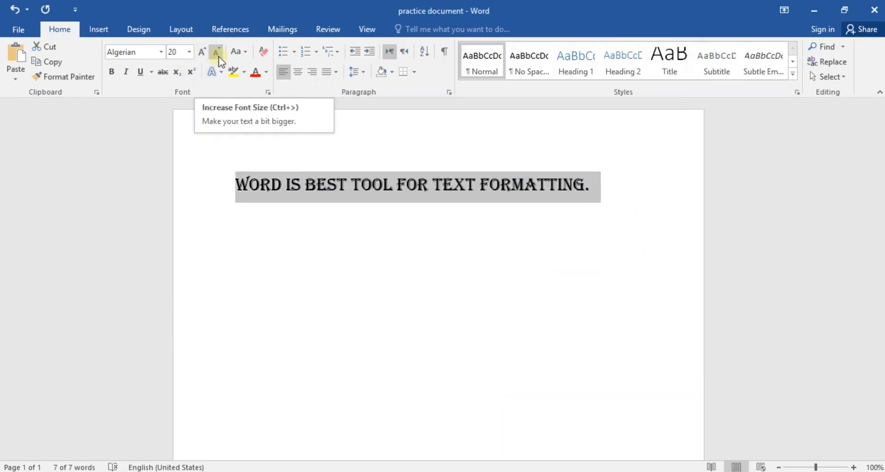
Decrease the sentence's font size in increments to 14 and increase it again to 18
{"action": "left_click", "coordinate": [217, 53]}
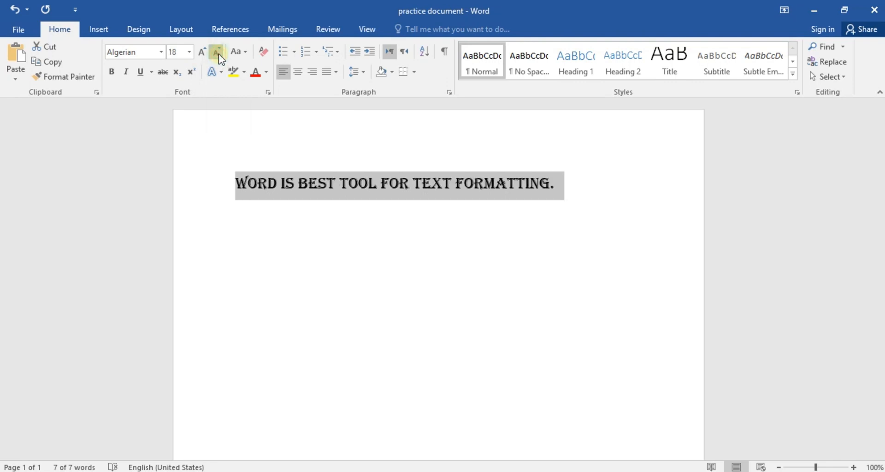
{"action": "left_click", "coordinate": [218, 53]}
{"action": "left_click", "coordinate": [217, 53]}
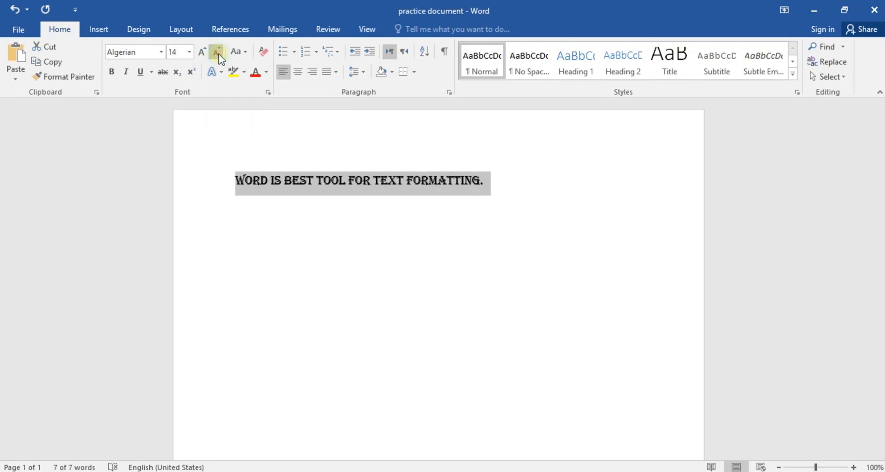
{"action": "left_click", "coordinate": [203, 53]}
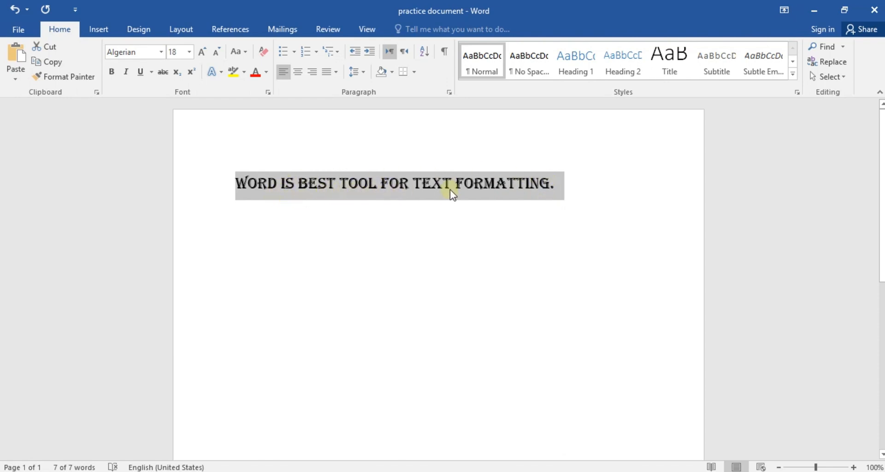
Clear all formatting from the whole sentence to restore the default font and size
{"action": "left_click", "coordinate": [530, 215]}
{"action": "left_click_drag", "start_coordinate": [559, 193], "coordinate": [243, 183]}
{"action": "left_click", "coordinate": [364, 219]}
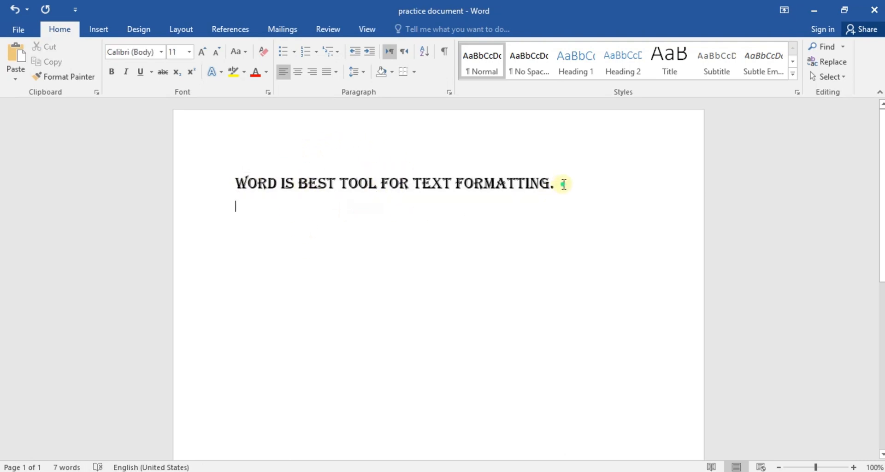
{"action": "left_click_drag", "start_coordinate": [567, 184], "coordinate": [234, 177]}
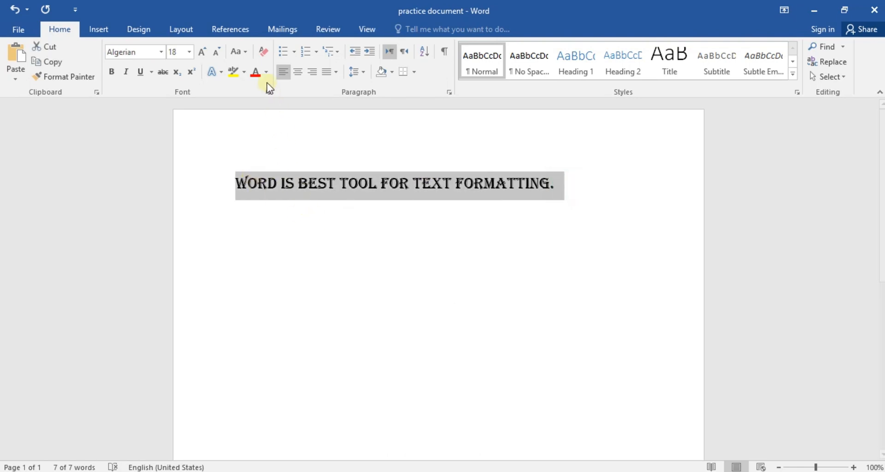
{"action": "left_click", "coordinate": [263, 54]}
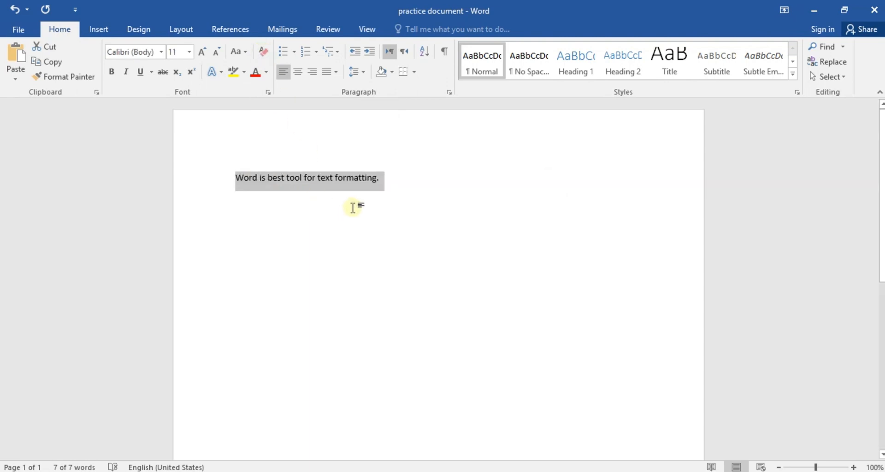
{"action": "left_click", "coordinate": [366, 193]}
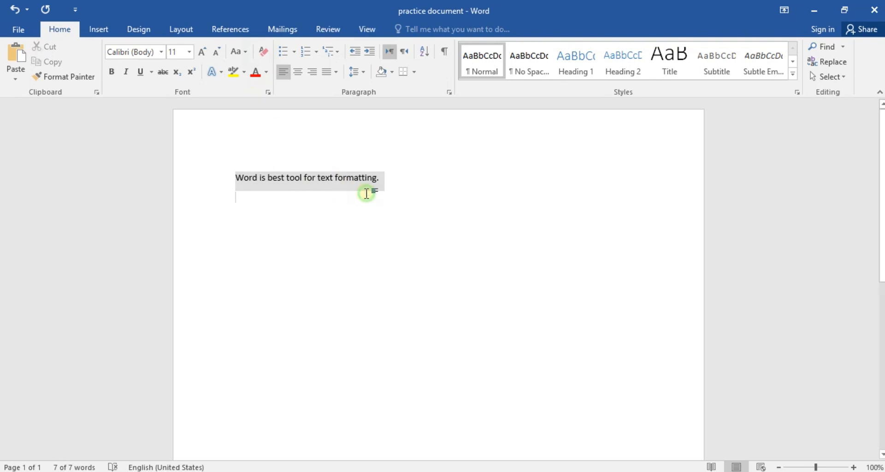
Apply the Sentence case option to the whole sentence
{"action": "left_click_drag", "start_coordinate": [394, 181], "coordinate": [241, 175]}
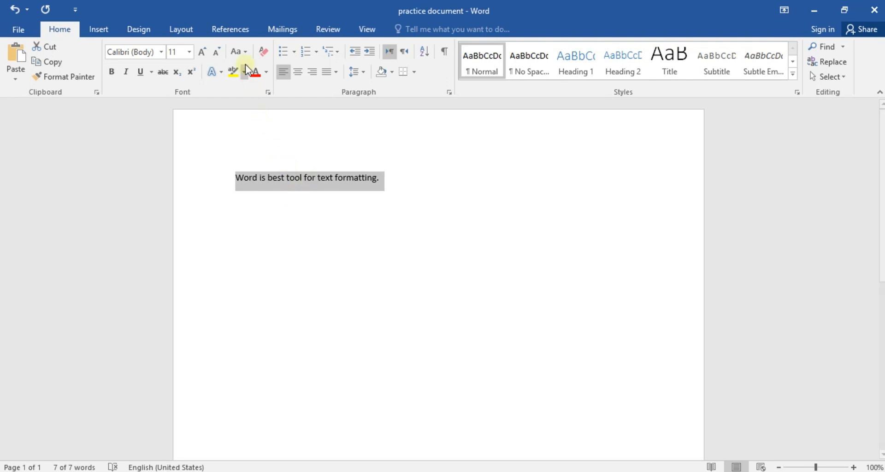
{"action": "left_click", "coordinate": [243, 52]}
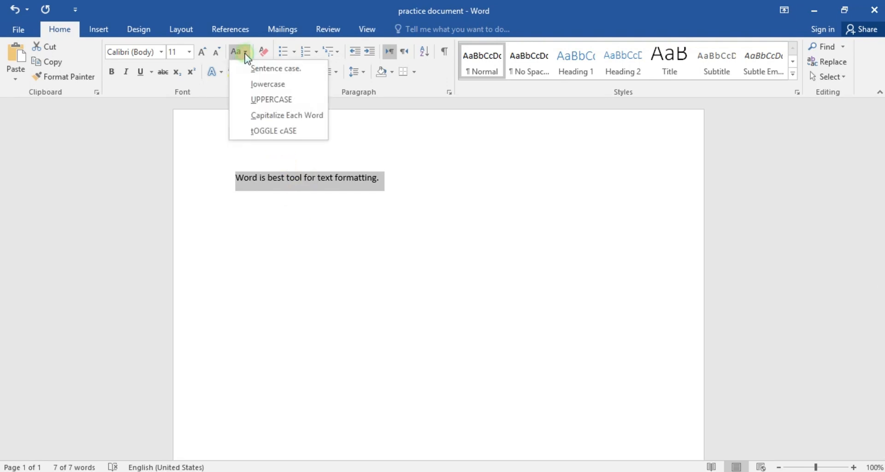
{"action": "left_click", "coordinate": [266, 69]}
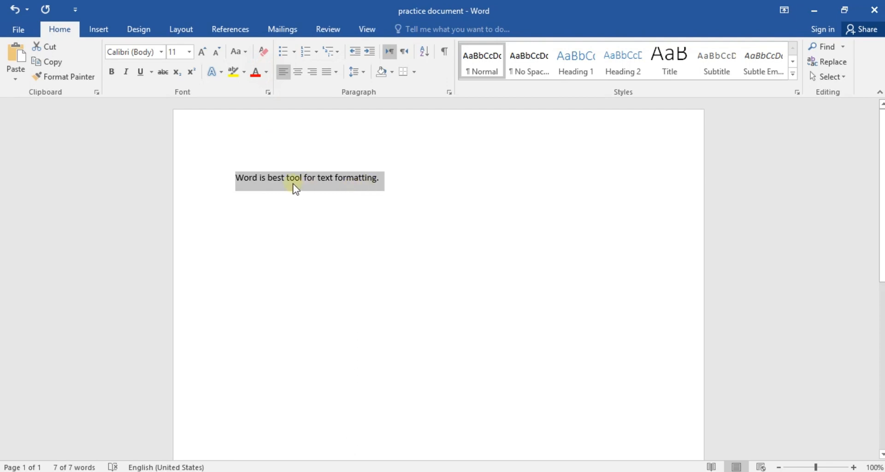
{"action": "left_click", "coordinate": [244, 179]}
{"action": "left_click_drag", "start_coordinate": [245, 179], "coordinate": [236, 179]}
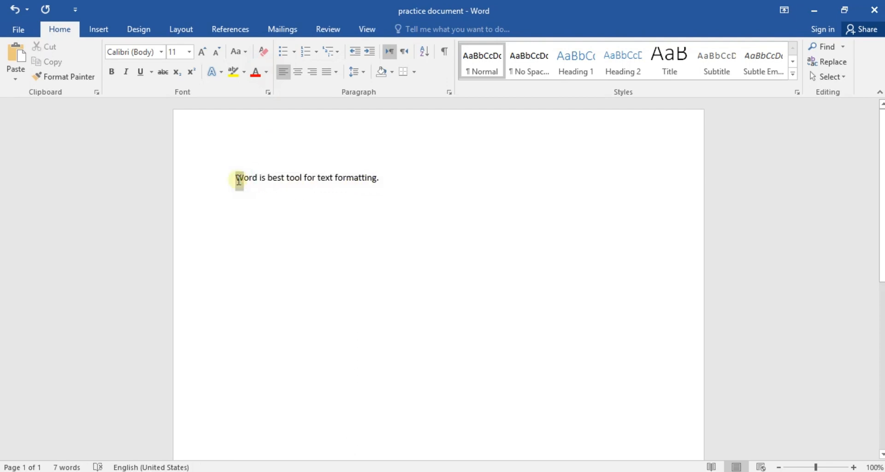
{"action": "left_click", "coordinate": [276, 187]}
{"action": "left_click", "coordinate": [244, 178]}
{"action": "left_click_drag", "start_coordinate": [259, 176], "coordinate": [242, 174]}
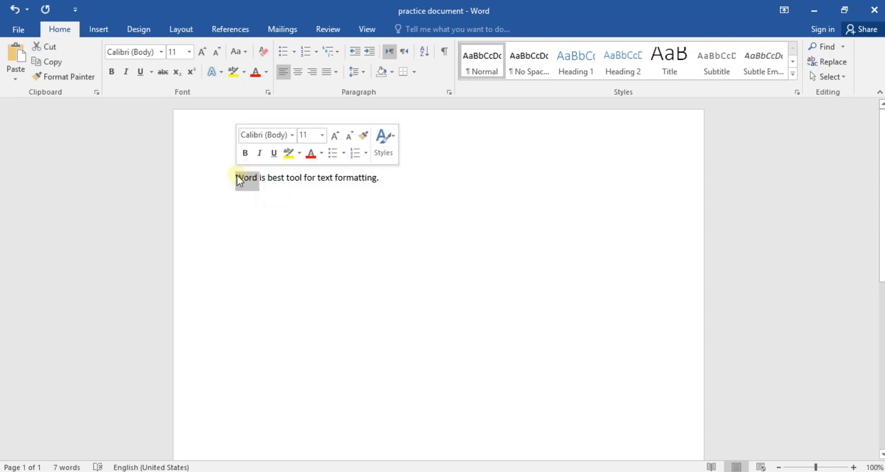
{"action": "left_click", "coordinate": [242, 175]}
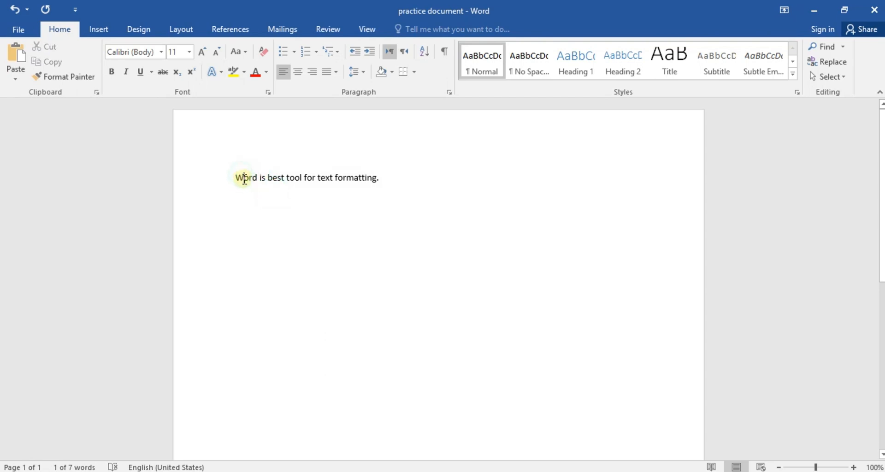
Add "This is second sentence." after the existing sentence and start a new paragraph below it
{"action": "left_click", "coordinate": [378, 179]}
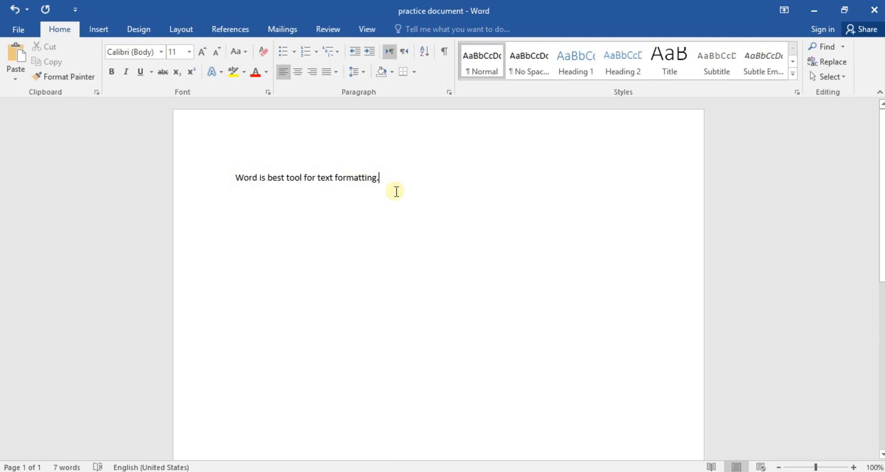
{"action": "type", "text": "formatting."}
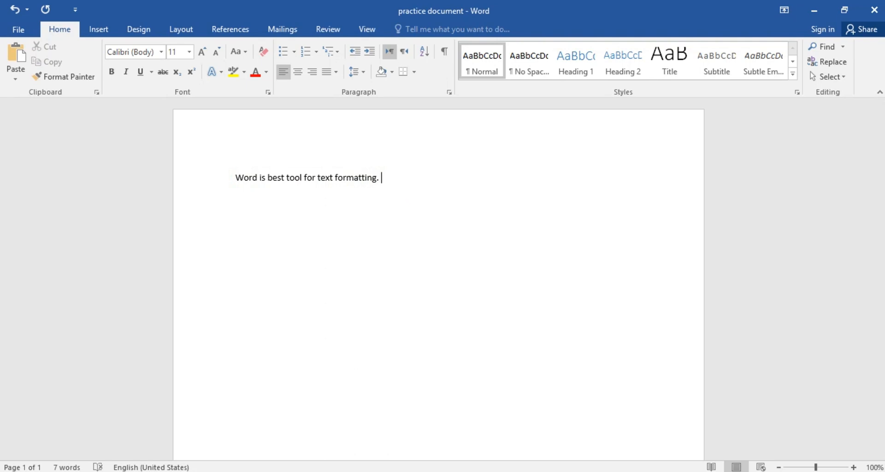
{"action": "type", "text": " This is second "}
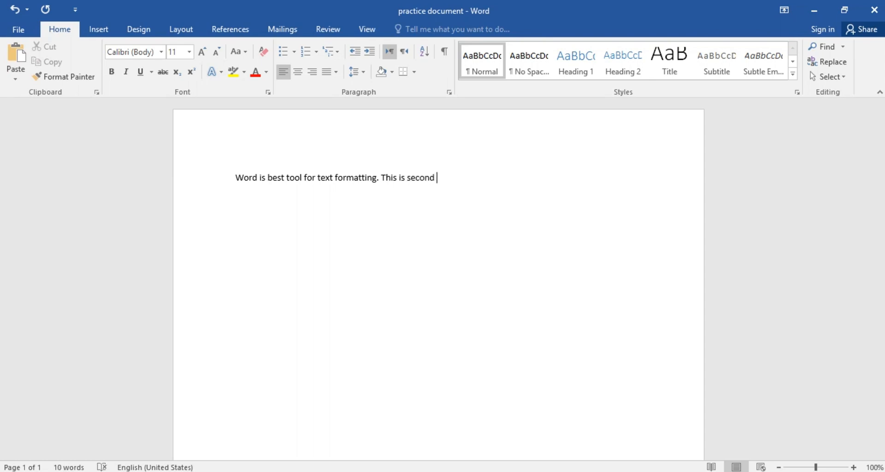
{"action": "type", "text": "sentence."}
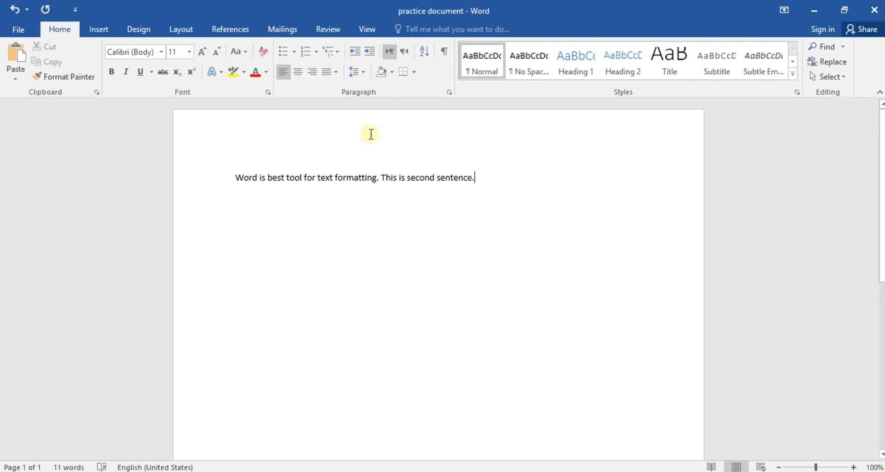
{"action": "key", "text": "Return"}
Convert both sentences to lowercase and follow with the UPPERCASE option
{"action": "left_click_drag", "start_coordinate": [482, 182], "coordinate": [219, 165]}
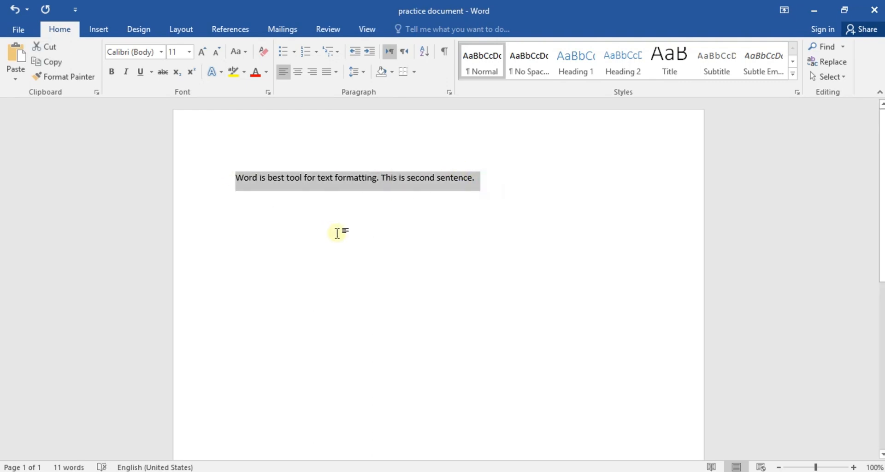
{"action": "left_click", "coordinate": [246, 52]}
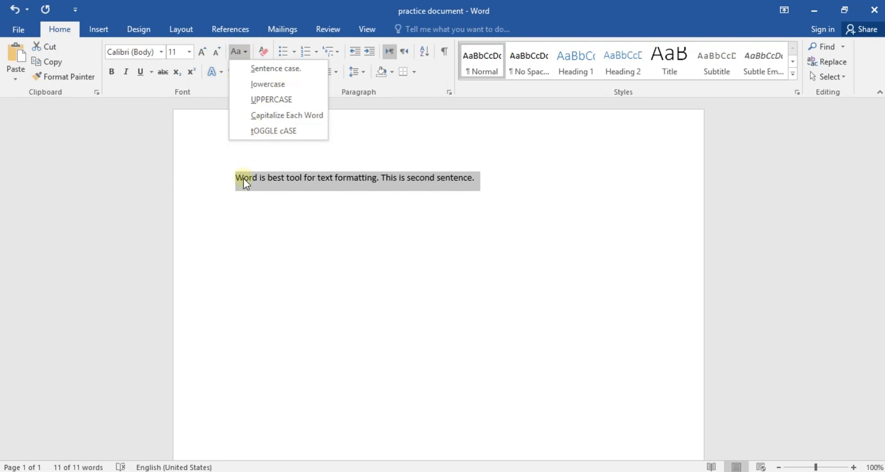
{"action": "left_click", "coordinate": [272, 84]}
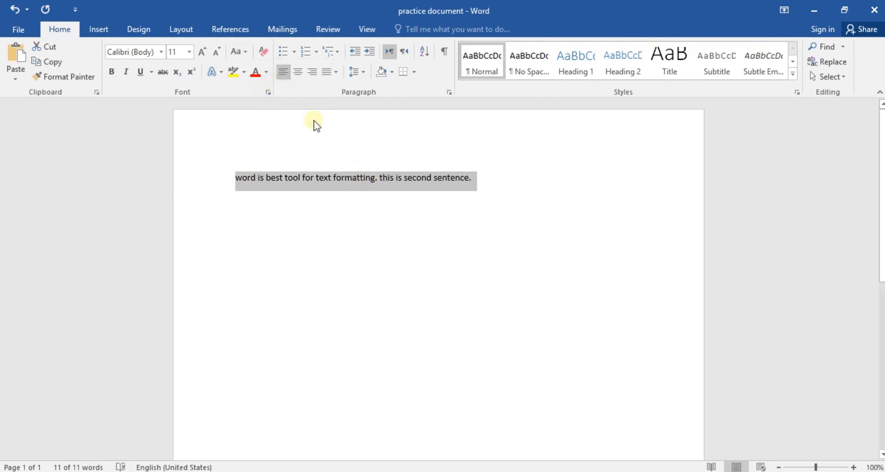
{"action": "left_click", "coordinate": [242, 54]}
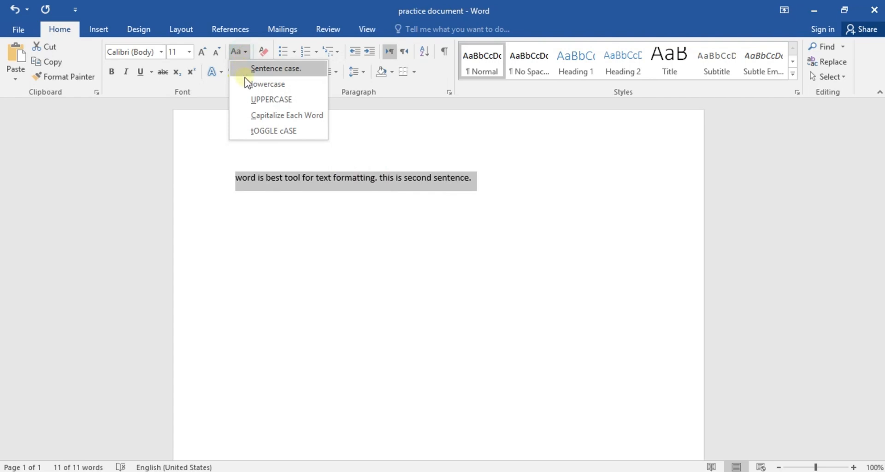
{"action": "left_click", "coordinate": [266, 100]}
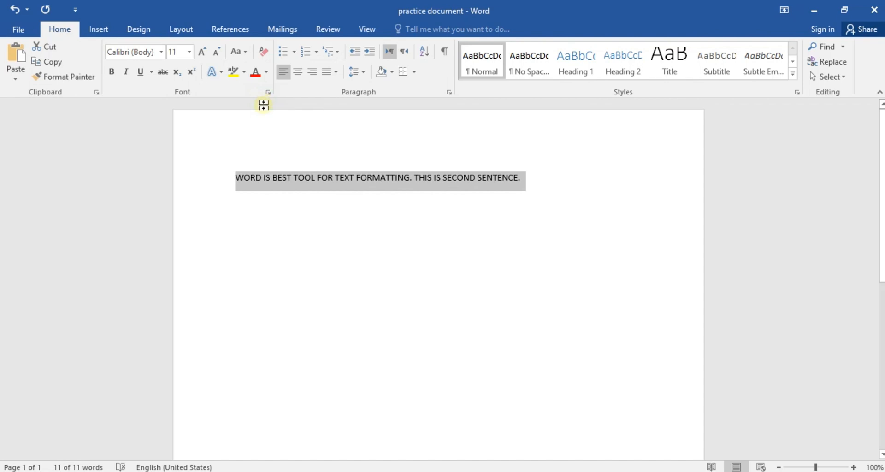
Apply the Capitalize Each Word option to both sentences and check the first letters of the words
{"action": "left_click", "coordinate": [248, 58]}
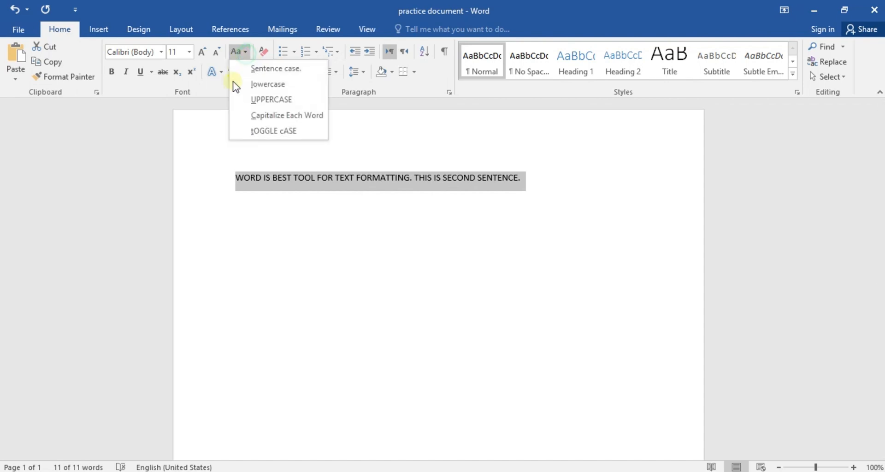
{"action": "left_click", "coordinate": [260, 116]}
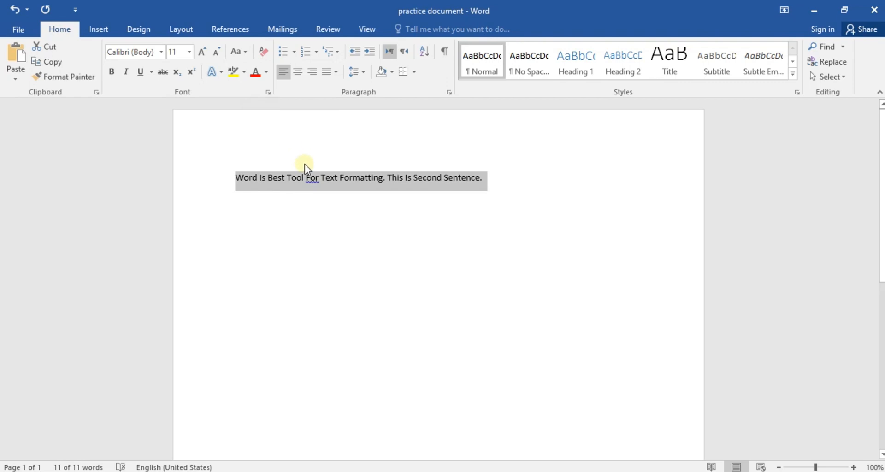
{"action": "left_click", "coordinate": [245, 178]}
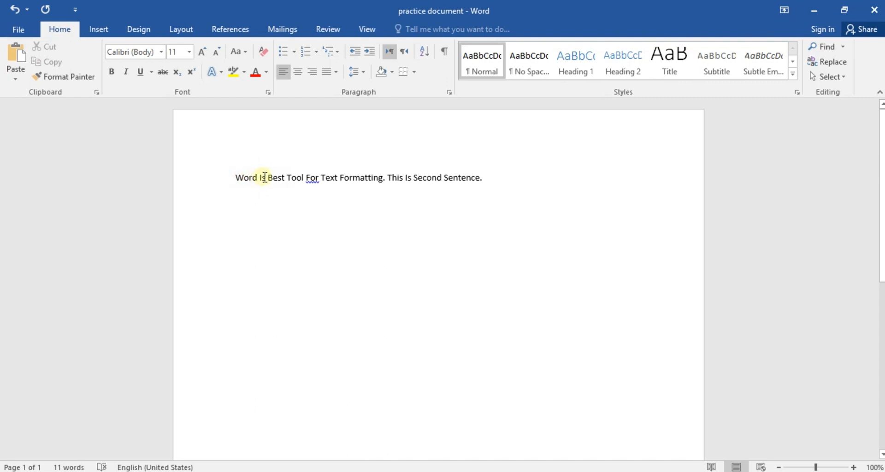
{"action": "left_click", "coordinate": [263, 178]}
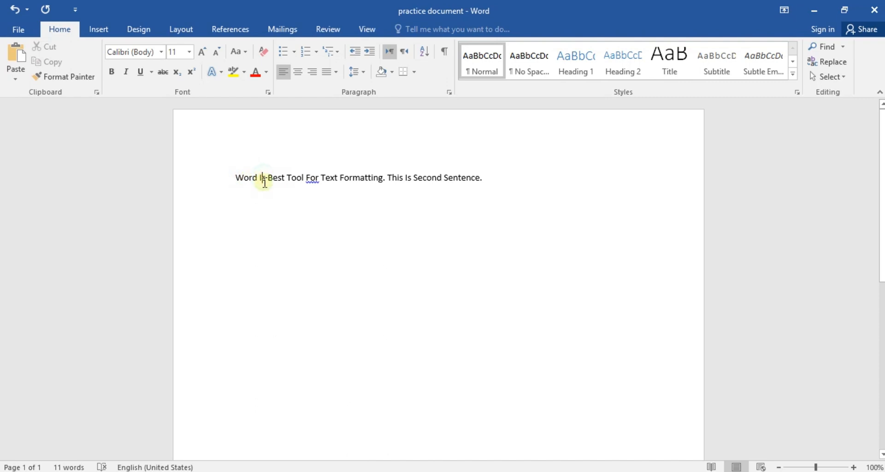
{"action": "left_click", "coordinate": [292, 177]}
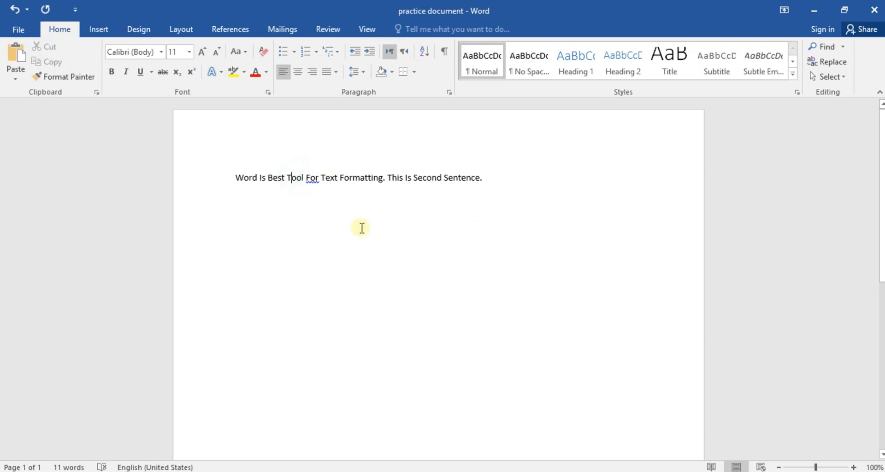
Apply the tOGGLE cASE option to both sentences and return them to Sentence case
{"action": "left_click_drag", "start_coordinate": [484, 176], "coordinate": [148, 174]}
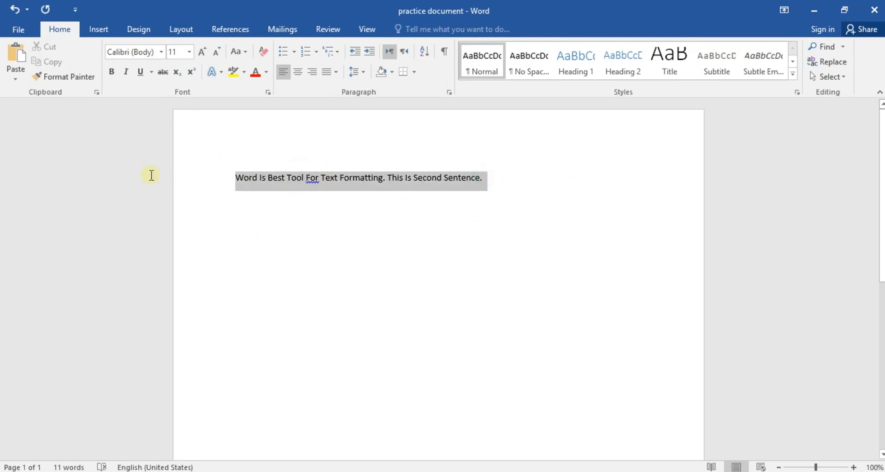
{"action": "left_click", "coordinate": [235, 53]}
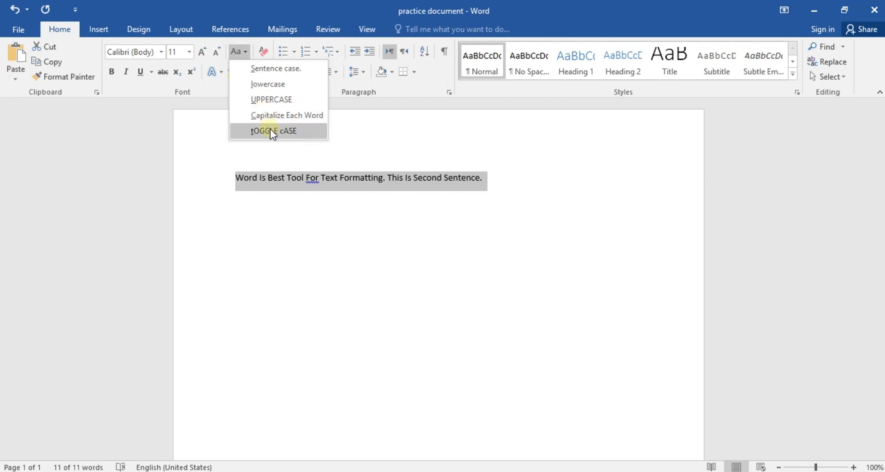
{"action": "left_click", "coordinate": [274, 132]}
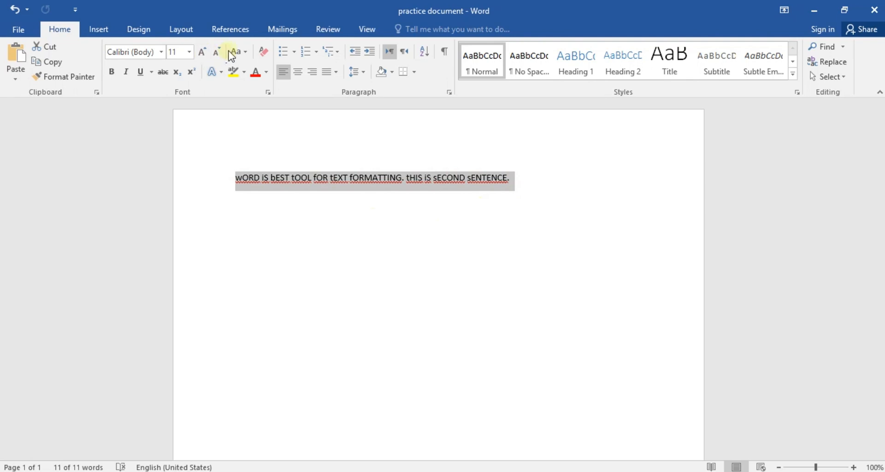
{"action": "left_click", "coordinate": [245, 55]}
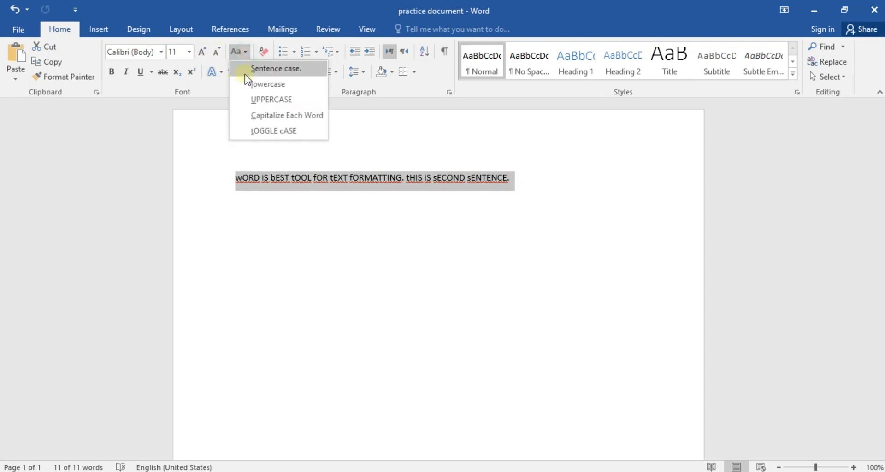
{"action": "left_click", "coordinate": [251, 71]}
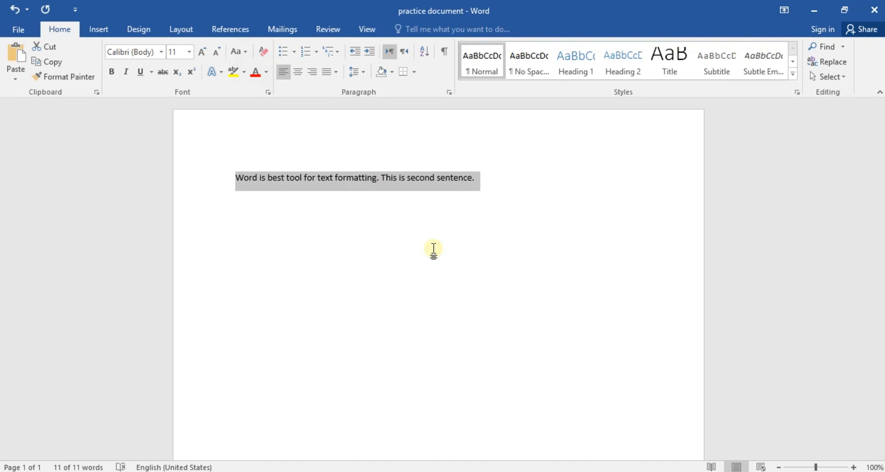
Cycle the case of both sentences through UPPERCASE and lowercase back to Sentence case
{"action": "key", "text": "shift+F3"}
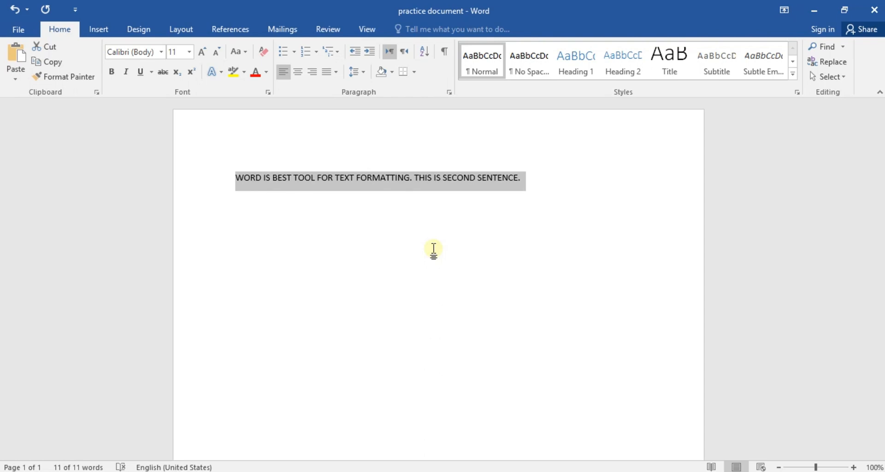
{"action": "key", "text": "shift+F3"}
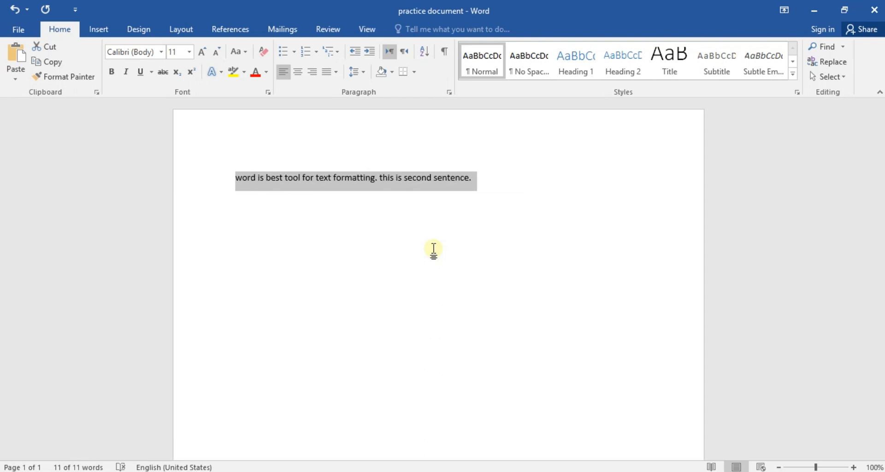
{"action": "key", "text": "shift+F3"}
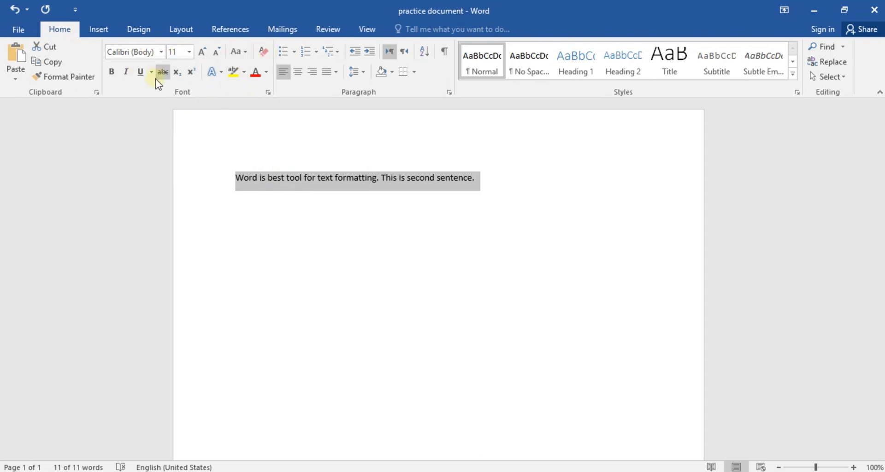
Make both sentences bold and italic, and apply an underline and remove it again
{"action": "left_click", "coordinate": [113, 72]}
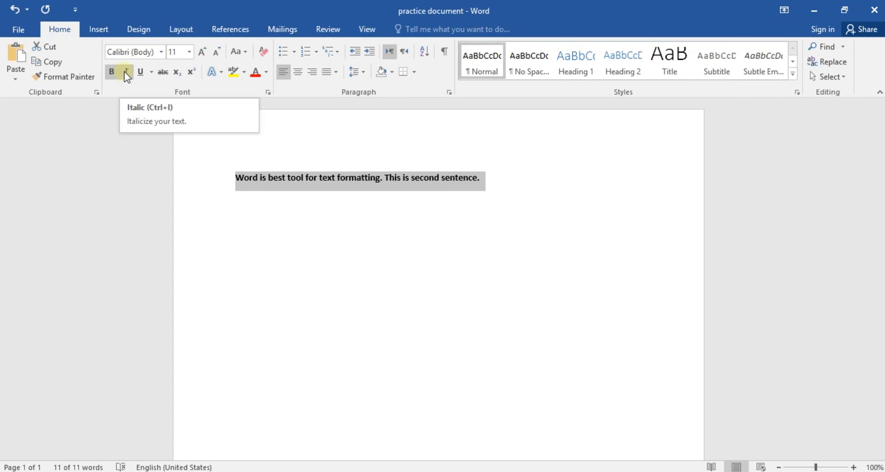
{"action": "left_click", "coordinate": [125, 72]}
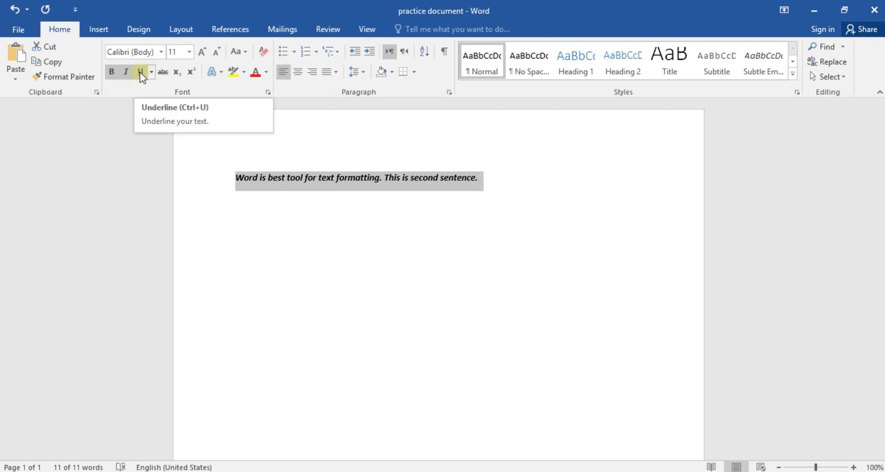
{"action": "left_click", "coordinate": [141, 72]}
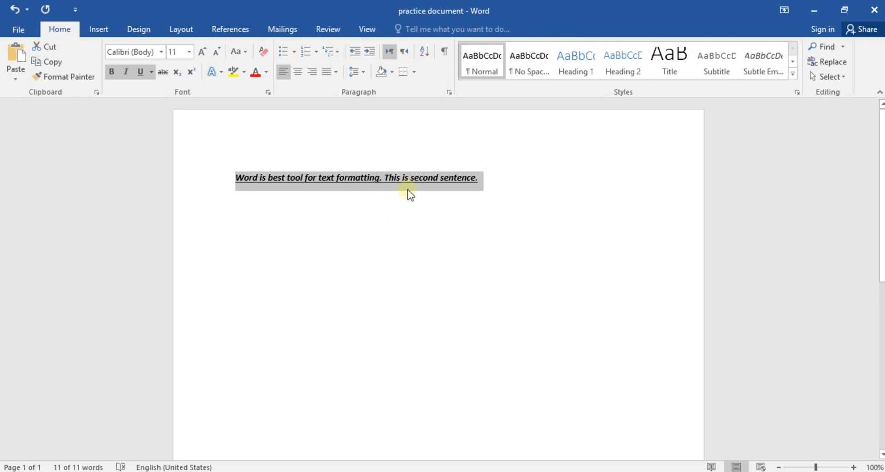
{"action": "left_click", "coordinate": [141, 72]}
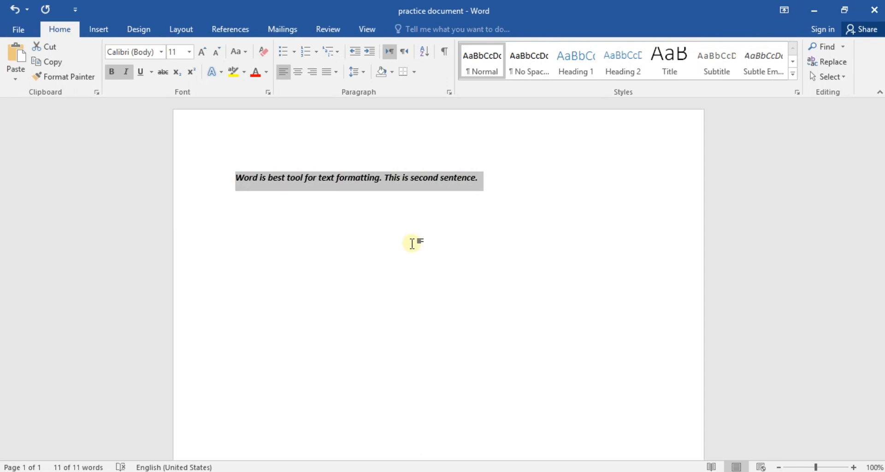
Enter "Price $250" on the line below the formatted sentences
{"action": "left_click", "coordinate": [331, 229]}
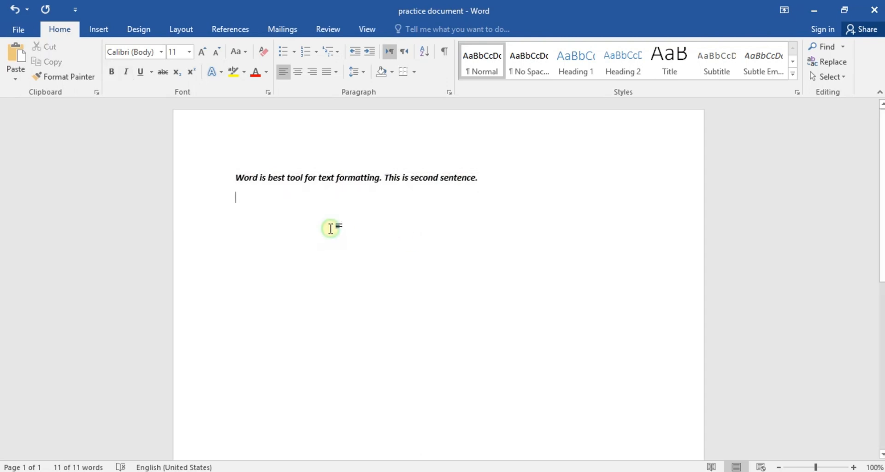
{"action": "type", "text": "Pri"}
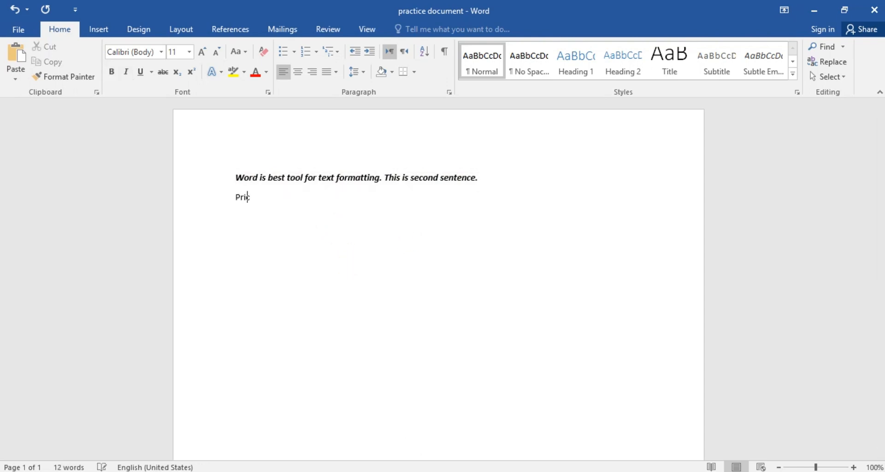
{"action": "type", "text": "ce 250$"}
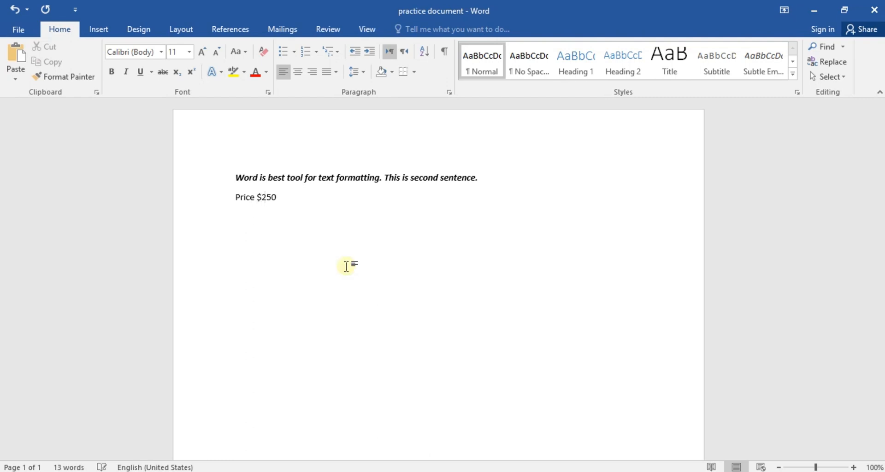
Increase the font size of the "Price $250" line in one-point increments to 19
{"action": "left_click_drag", "start_coordinate": [285, 197], "coordinate": [236, 197]}
{"action": "key", "text": "ctrl+bracketright"}
{"action": "key", "text": "ctrl+bracketright"}
{"action": "key", "text": "ctrl+bracketright"}
{"action": "key", "text": "ctrl+bracketright"}
{"action": "key", "text": "ctrl+bracketright"}
{"action": "key", "text": "ctrl+bracketright"}
{"action": "key", "text": "ctrl+bracketright"}
{"action": "key", "text": "ctrl+bracketright"}
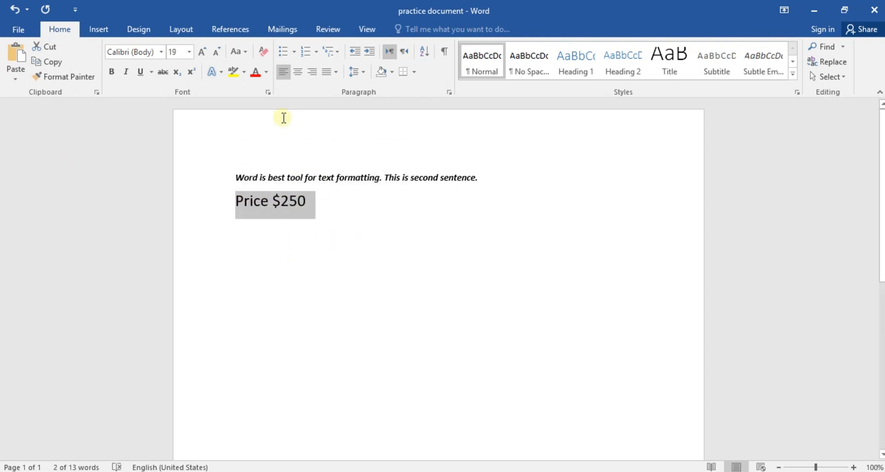
Strike through $250 and add $200 after it without strikethrough
{"action": "left_click_drag", "start_coordinate": [306, 203], "coordinate": [272, 199]}
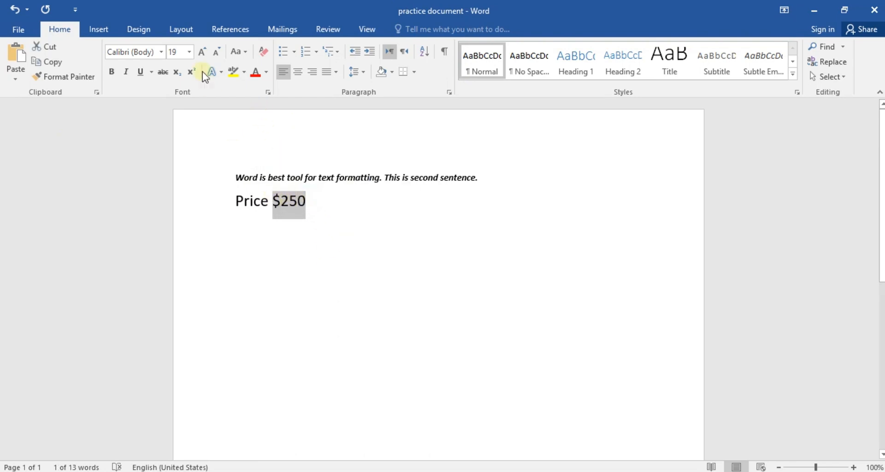
{"action": "left_click", "coordinate": [168, 73]}
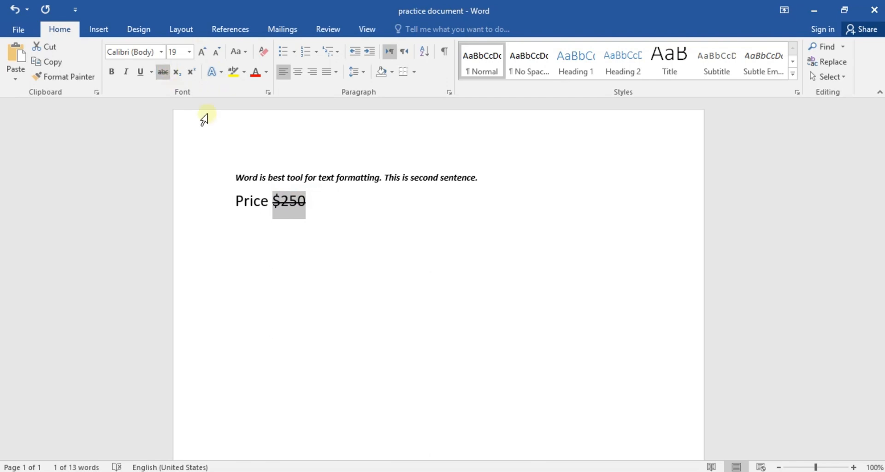
{"action": "left_click", "coordinate": [320, 204]}
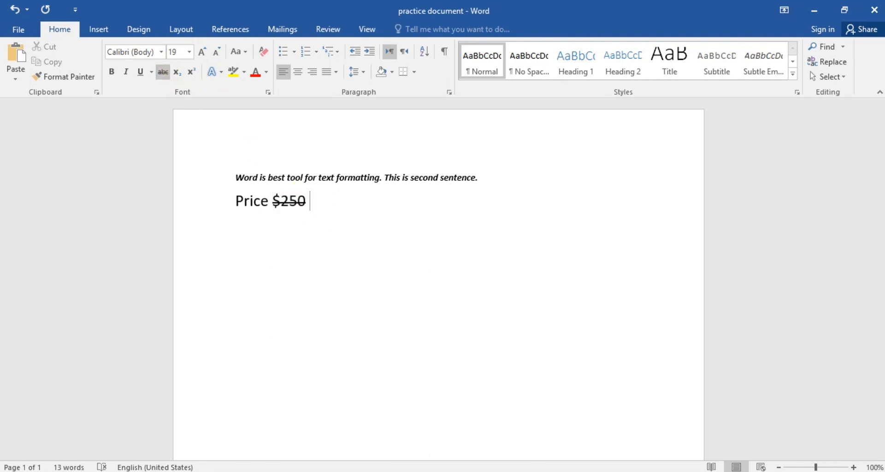
{"action": "type", "text": "2"}
{"action": "key", "text": "BackSpace"}
{"action": "left_click", "coordinate": [321, 206]}
{"action": "type", "text": "$200"}
{"action": "left_click_drag", "start_coordinate": [346, 197], "coordinate": [313, 194]}
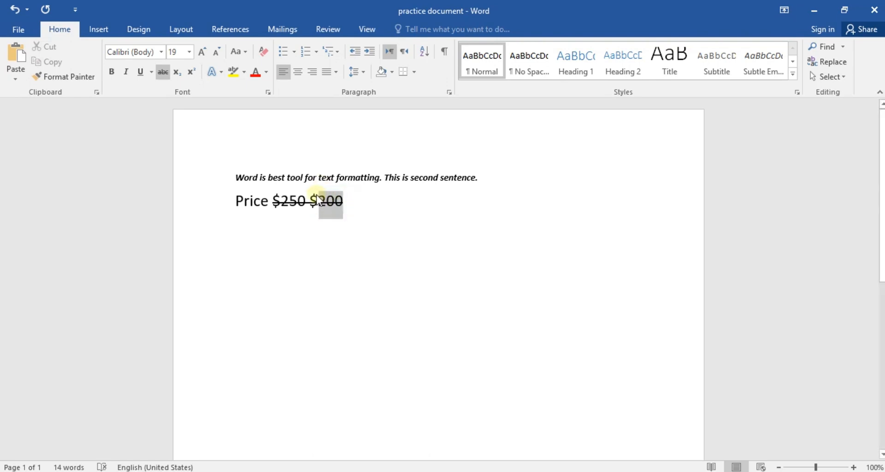
{"action": "left_click", "coordinate": [161, 72]}
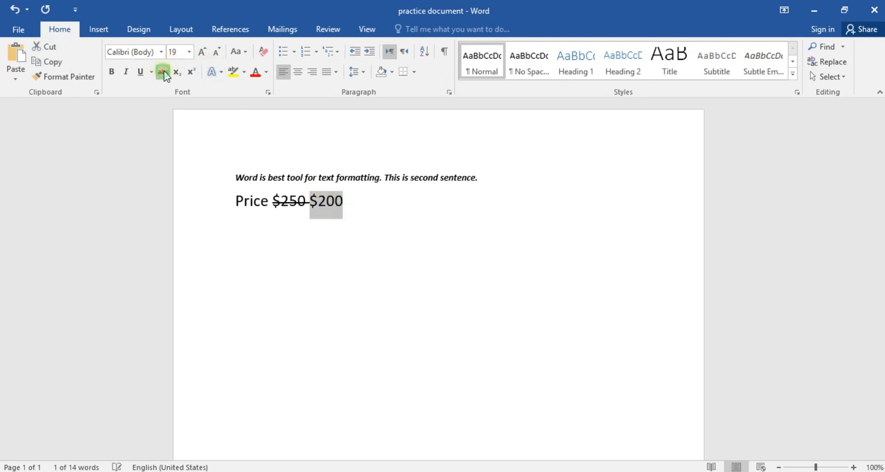
Move $200 onto its own line below the struck-through $250
{"action": "left_click", "coordinate": [342, 227]}
{"action": "left_click", "coordinate": [313, 206]}
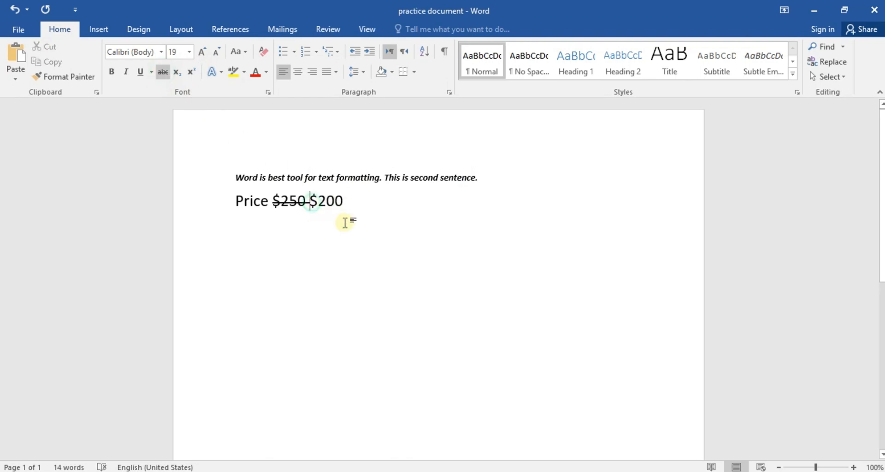
{"action": "key", "text": "BackSpace"}
{"action": "key", "text": "BackSpace"}
{"action": "key", "text": "BackSpace"}
{"action": "key", "text": "BackSpace"}
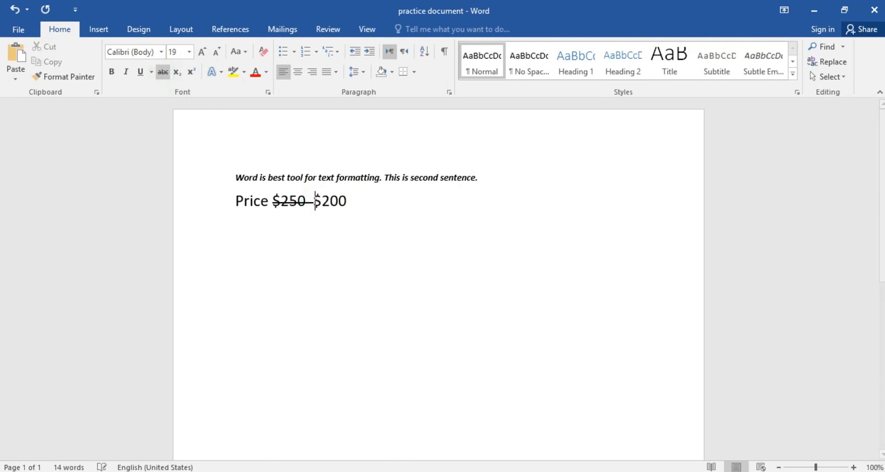
{"action": "key", "text": "Return"}
{"action": "left_click", "coordinate": [334, 218]}
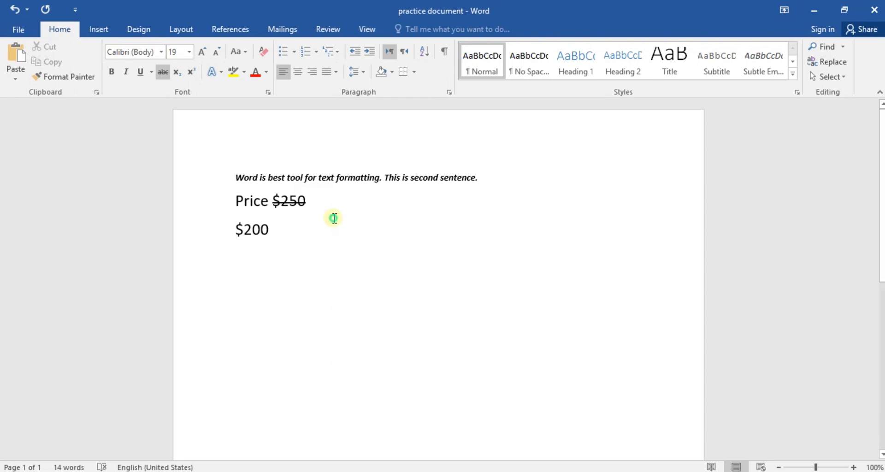
Copy the word "Price" from the $250 line and paste it in front of $200
{"action": "left_click", "coordinate": [310, 240]}
{"action": "left_click", "coordinate": [235, 230]}
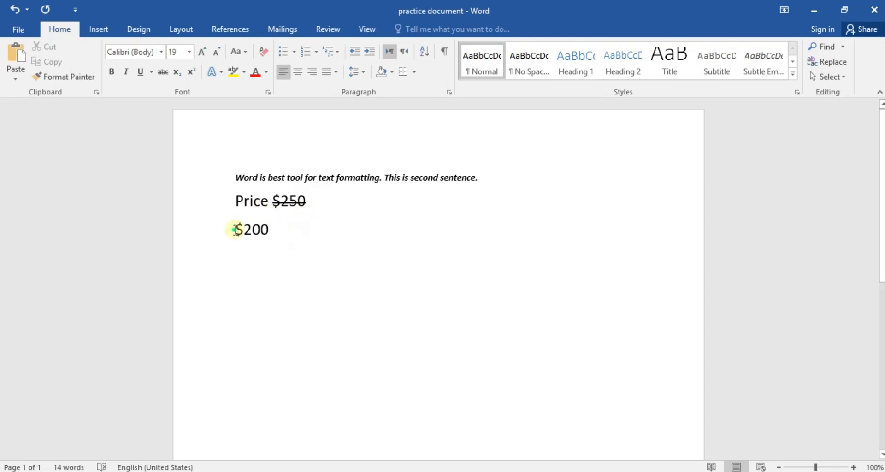
{"action": "double_click", "coordinate": [264, 200]}
{"action": "key", "text": "ctrl+c"}
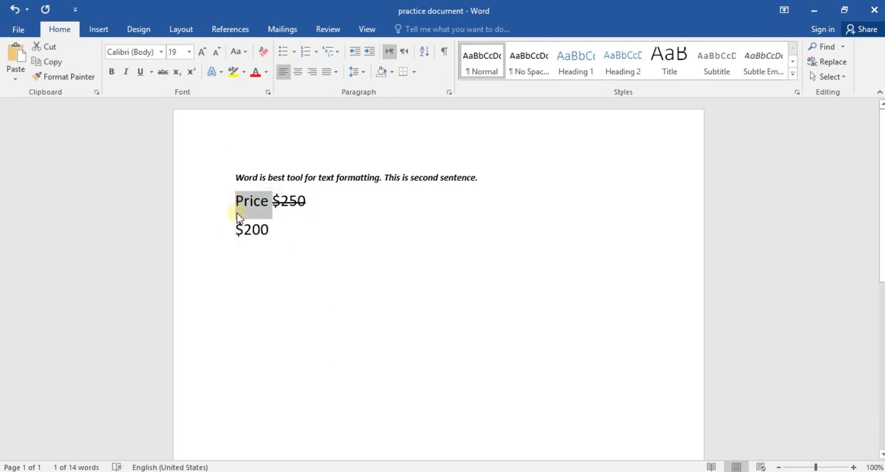
{"action": "left_click", "coordinate": [236, 229]}
{"action": "key", "text": "ctrl+v"}
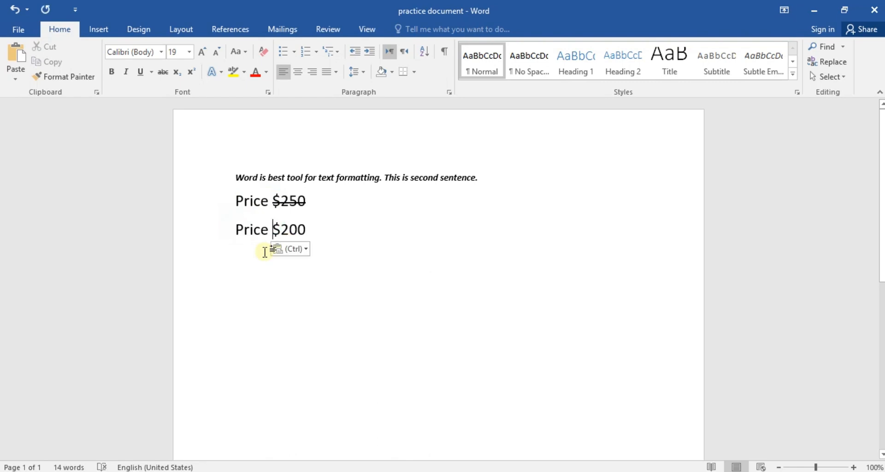
{"action": "left_click", "coordinate": [343, 233]}
{"action": "left_click_drag", "start_coordinate": [314, 231], "coordinate": [233, 206]}
{"action": "left_click", "coordinate": [334, 251]}
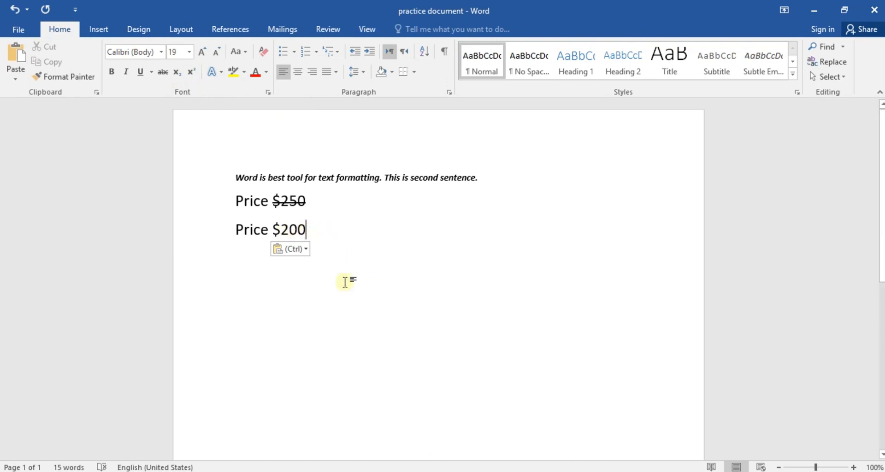
Enter X2 on a new line below "Price $200" and format the 2 as subscript
{"action": "key", "text": "Return"}
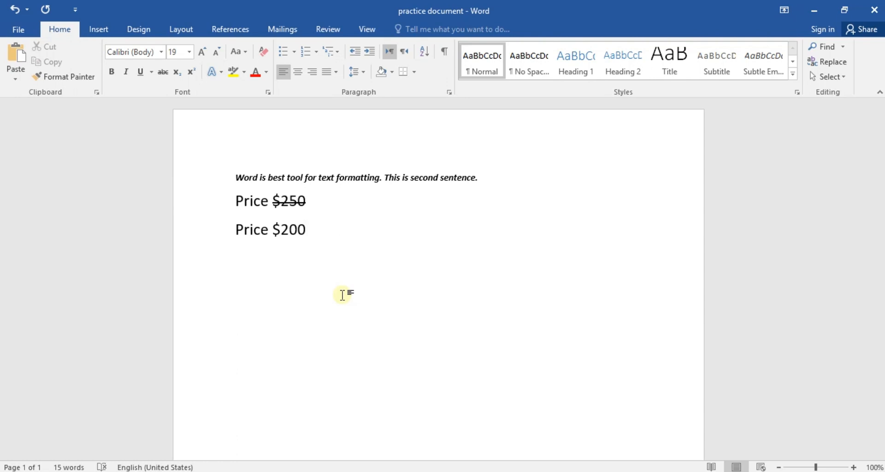
{"action": "type", "text": "X2"}
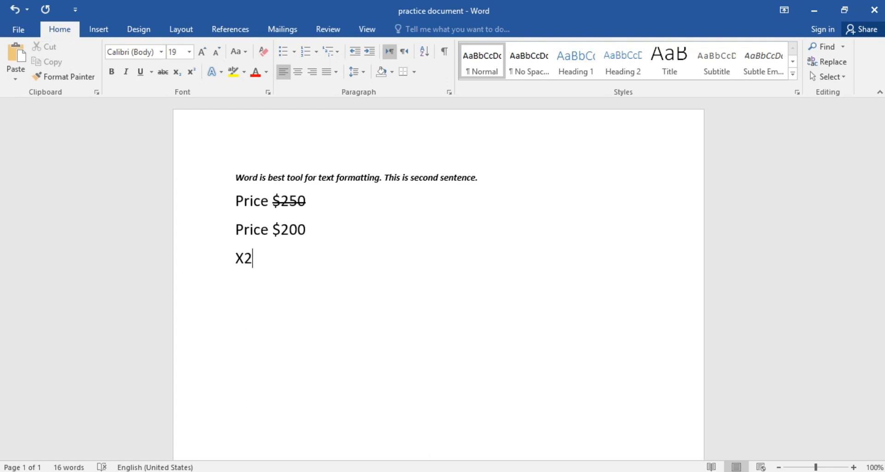
{"action": "left_click_drag", "start_coordinate": [266, 259], "coordinate": [247, 258]}
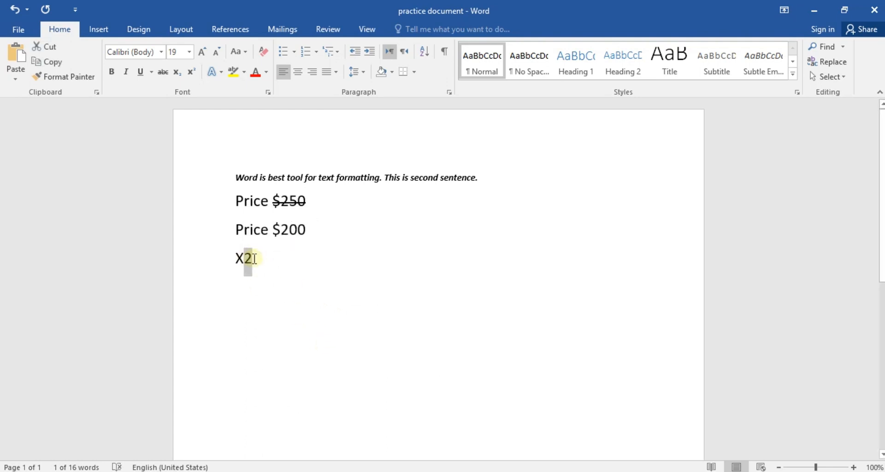
{"action": "left_click", "coordinate": [178, 74]}
{"action": "left_click", "coordinate": [279, 271]}
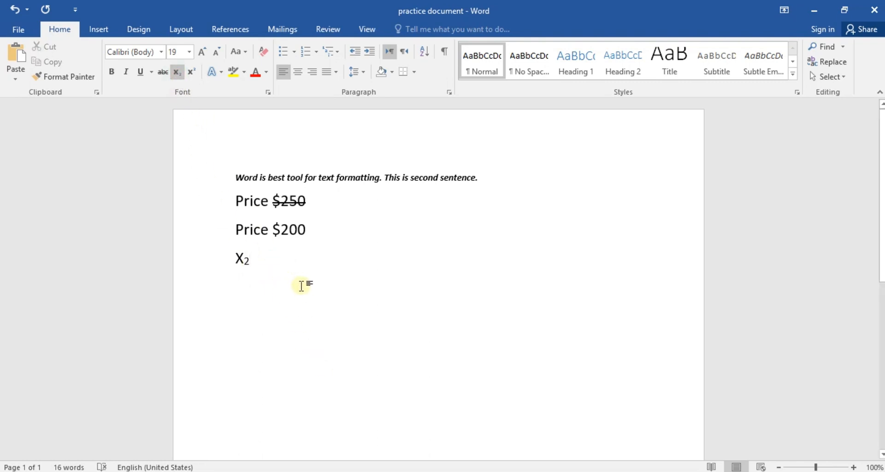
Replace the X2 text with H2O and format its 2 as subscript
{"action": "key", "text": "BackSpace"}
{"action": "key", "text": "BackSpace"}
{"action": "key", "text": "BackSpace"}
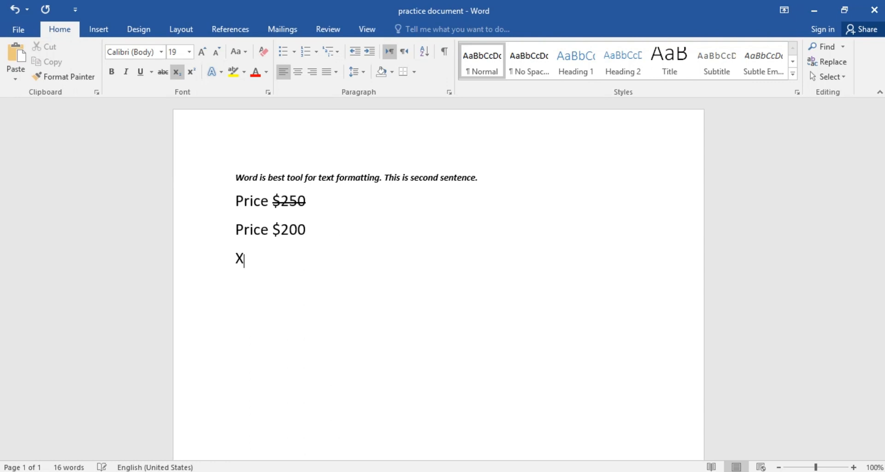
{"action": "type", "text": "H"}
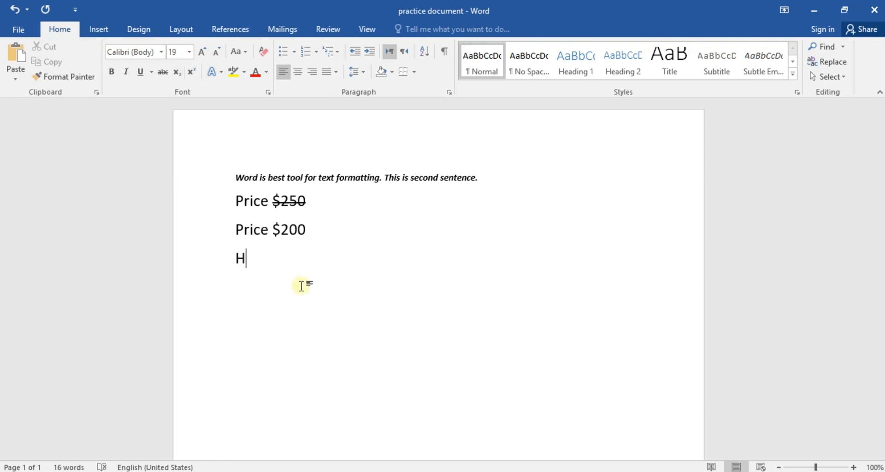
{"action": "type", "text": "2O"}
{"action": "mouse_move", "coordinate": [246, 257]}
{"action": "left_mouse_down"}
{"action": "mouse_move", "coordinate": [263, 257]}
{"action": "mouse_move", "coordinate": [251, 262]}
{"action": "left_mouse_up"}
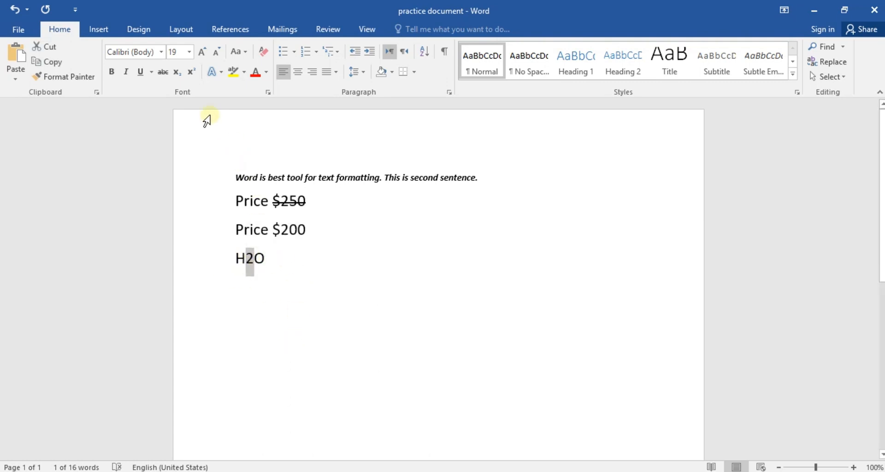
{"action": "left_click", "coordinate": [176, 75]}
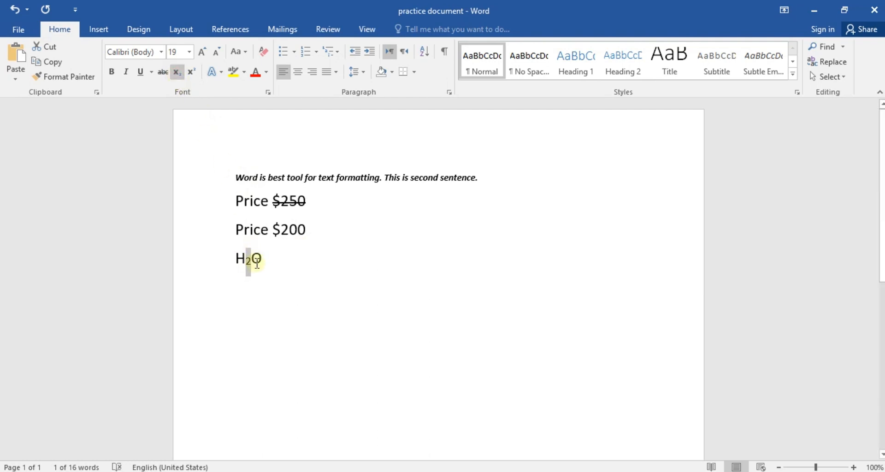
{"action": "left_click", "coordinate": [276, 277]}
Increase the font size of the H2O line in one-point increments to 23
{"action": "left_click_drag", "start_coordinate": [282, 266], "coordinate": [234, 257]}
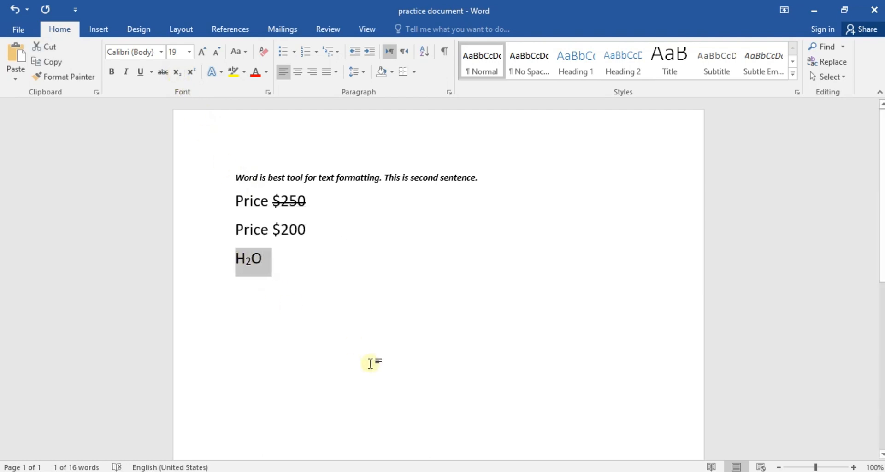
{"action": "key", "text": "ctrl+bracketright"}
{"action": "key", "text": "ctrl+bracketright"}
{"action": "key", "text": "ctrl+bracketright"}
{"action": "key", "text": "ctrl+bracketright"}
{"action": "left_click", "coordinate": [318, 307]}
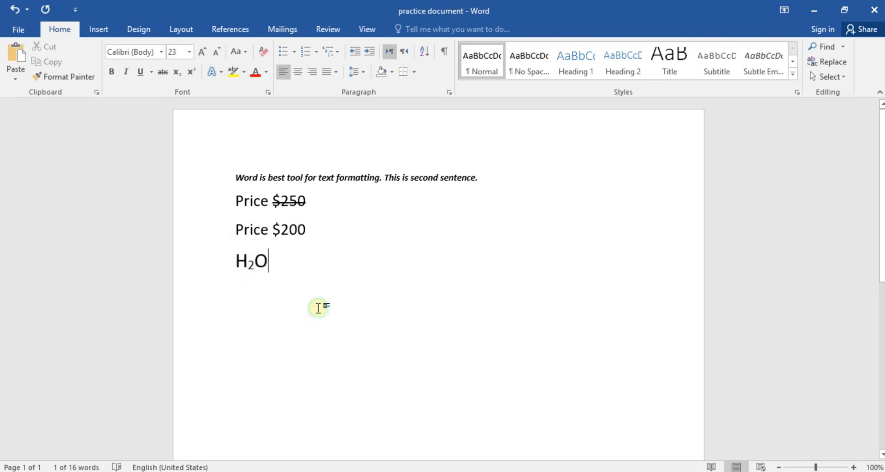
Enter X2 on a new line below H2O and format the 2 as superscript
{"action": "key", "text": "Return"}
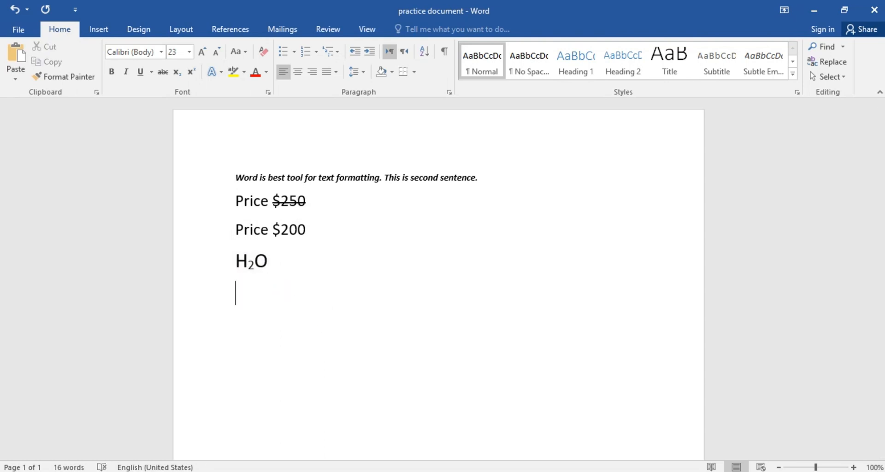
{"action": "type", "text": "x"}
{"action": "key", "text": "BackSpace"}
{"action": "type", "text": "X2"}
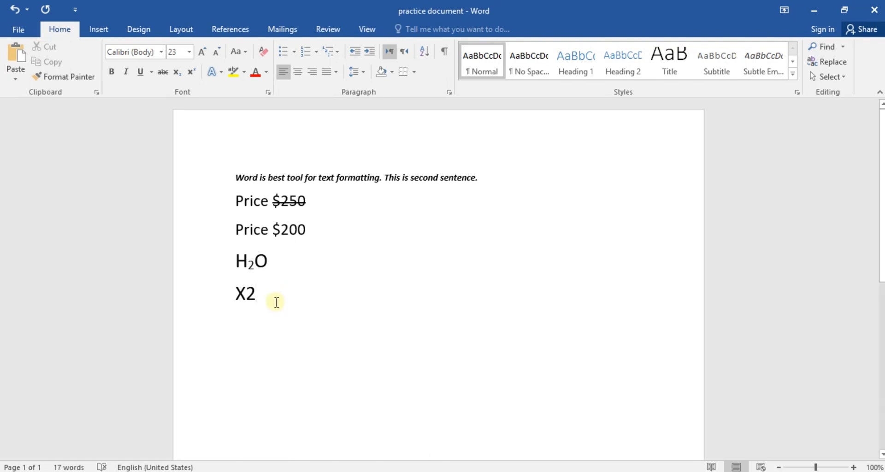
{"action": "left_click_drag", "start_coordinate": [267, 297], "coordinate": [249, 293]}
{"action": "left_click", "coordinate": [267, 317]}
{"action": "left_click", "coordinate": [258, 292]}
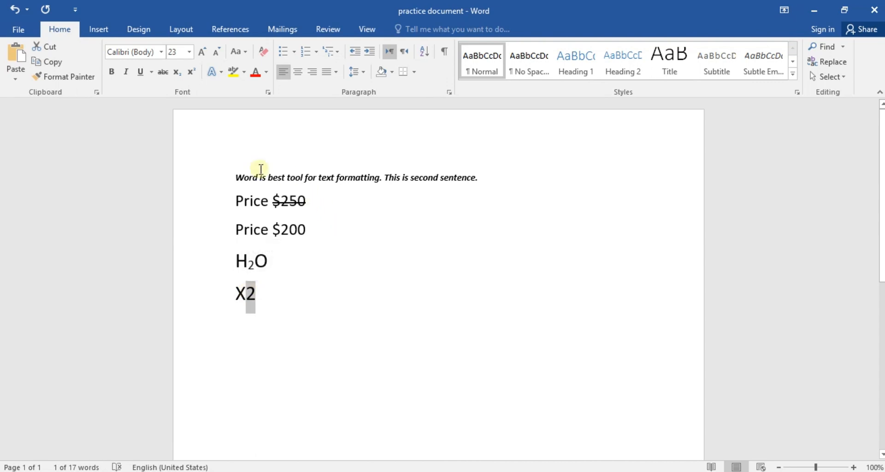
{"action": "left_click", "coordinate": [193, 73]}
{"action": "left_click", "coordinate": [305, 303]}
{"action": "left_click_drag", "start_coordinate": [286, 292], "coordinate": [235, 297]}
{"action": "left_click", "coordinate": [300, 326]}
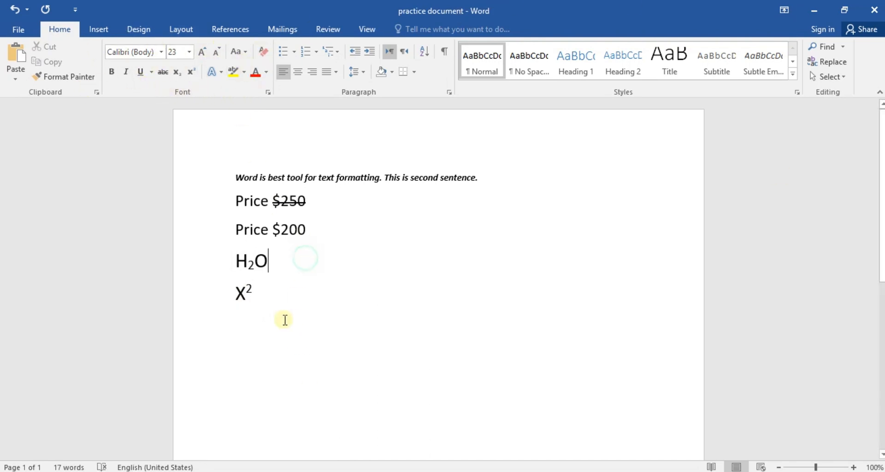
{"action": "left_click_drag", "start_coordinate": [282, 318], "coordinate": [250, 211]}
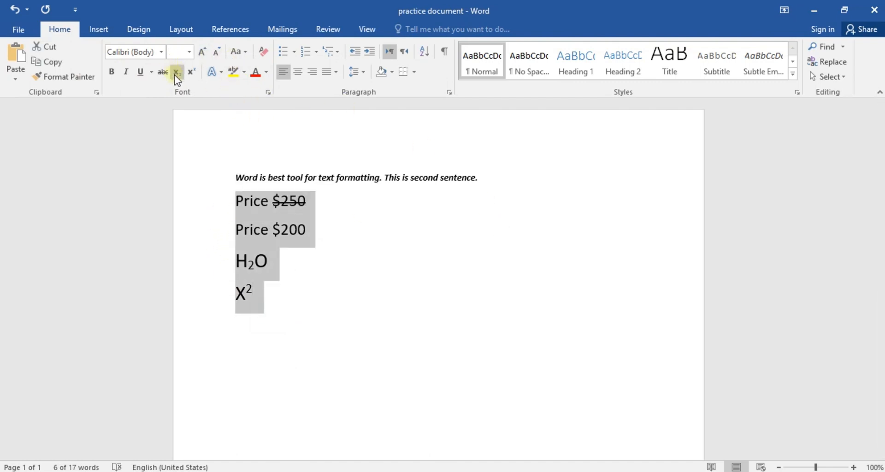
{"action": "left_click", "coordinate": [410, 239]}
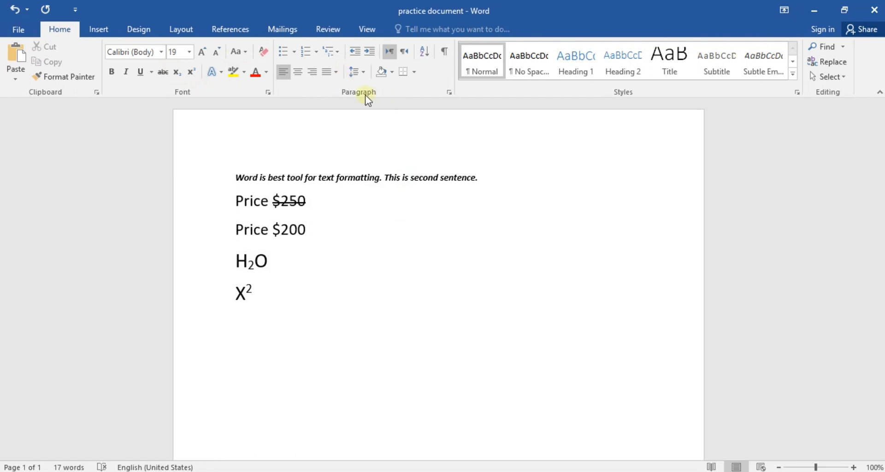
{"action": "left_click", "coordinate": [351, 217]}
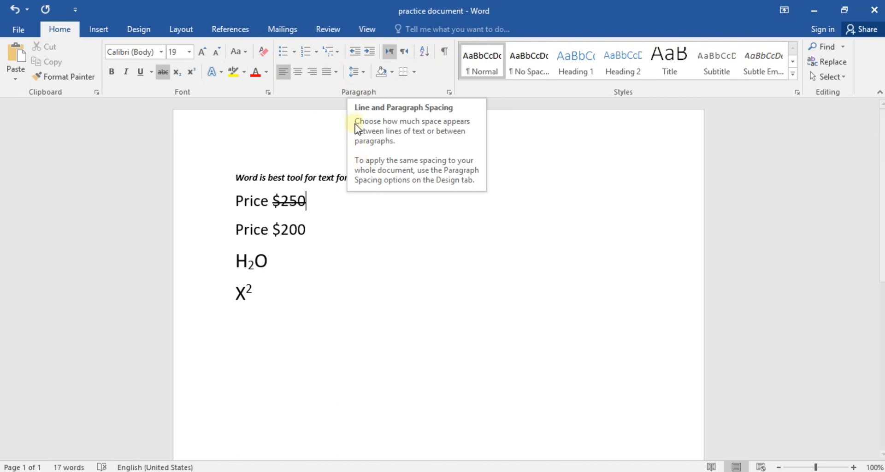
{"action": "left_click", "coordinate": [363, 261]}
{"action": "left_click", "coordinate": [533, 234]}
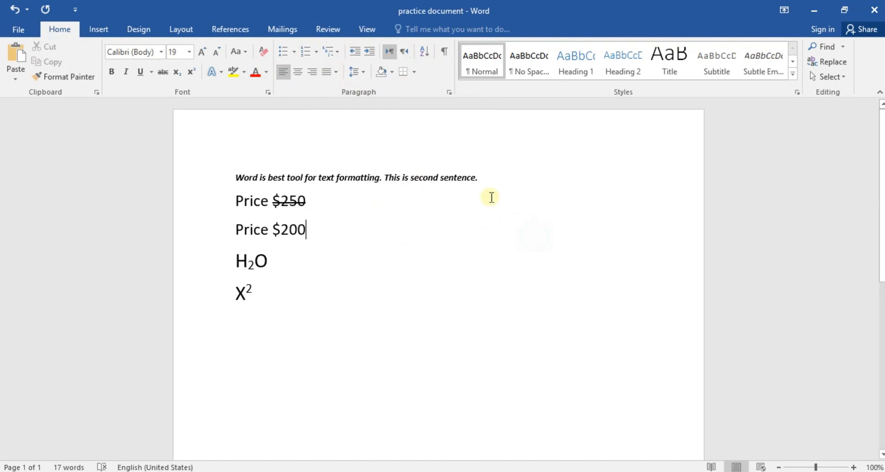
{"action": "left_click_drag", "start_coordinate": [479, 178], "coordinate": [259, 177]}
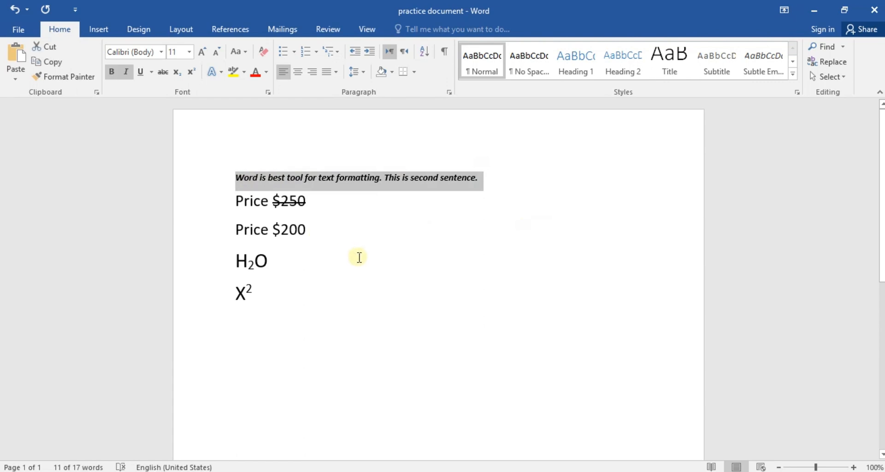
Copy the bold italic line with both sentences and paste it on a new line below the superscripted X2
{"action": "left_click", "coordinate": [380, 353]}
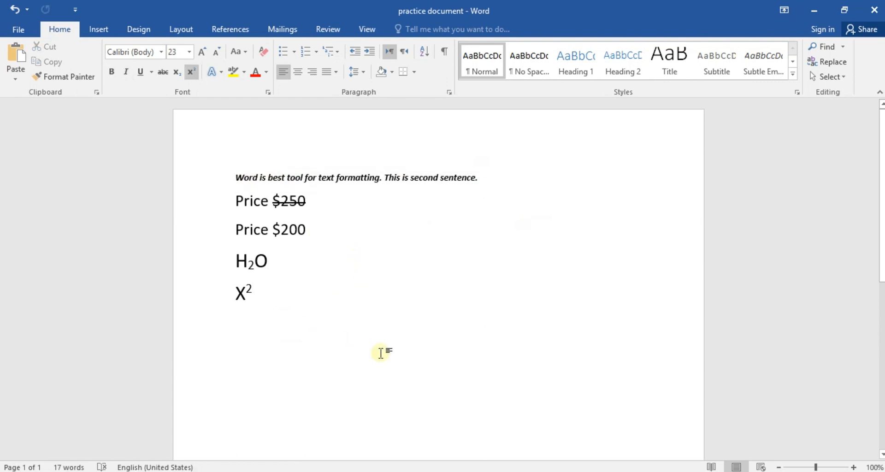
{"action": "key", "text": "Return"}
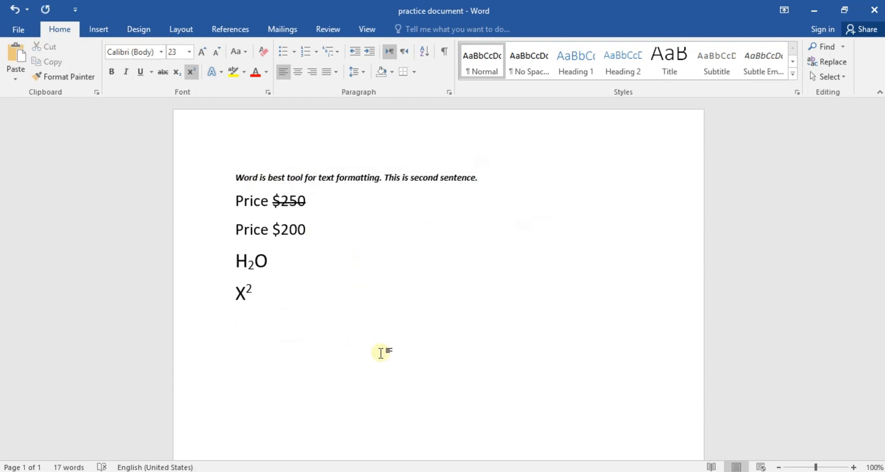
{"action": "key", "text": "ctrl+b"}
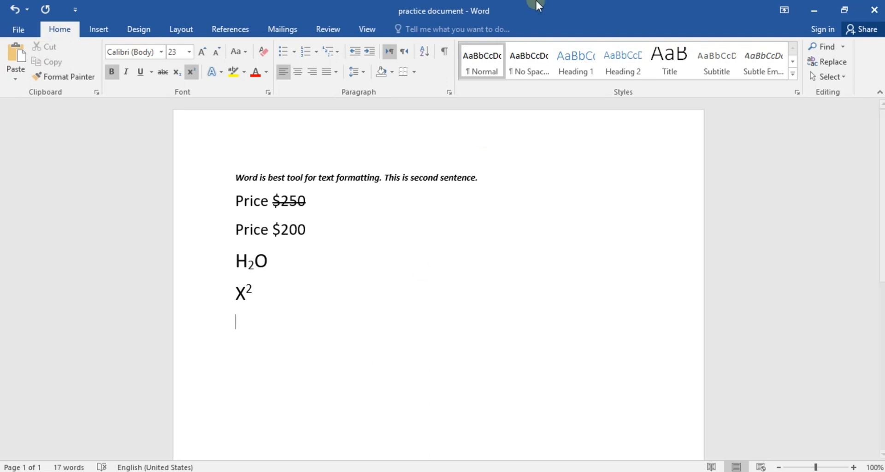
{"action": "left_click_drag", "start_coordinate": [482, 179], "coordinate": [244, 167]}
{"action": "key", "text": "ctrl+c"}
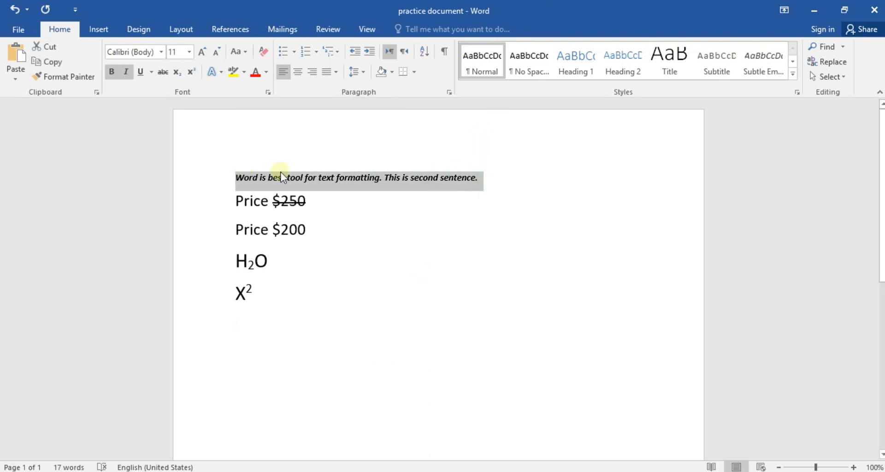
{"action": "scroll", "coordinate": [263, 250], "scroll_direction": "down", "scroll_amount": 2}
{"action": "left_click", "coordinate": [262, 251]}
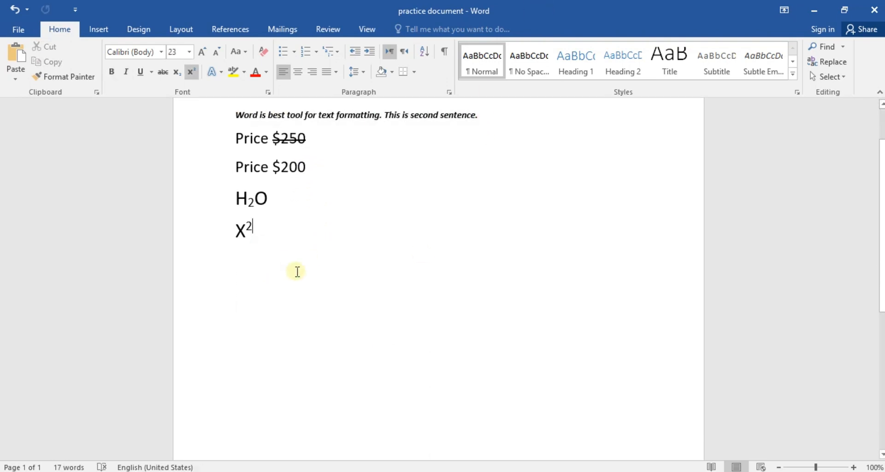
{"action": "key", "text": "ctrl+v"}
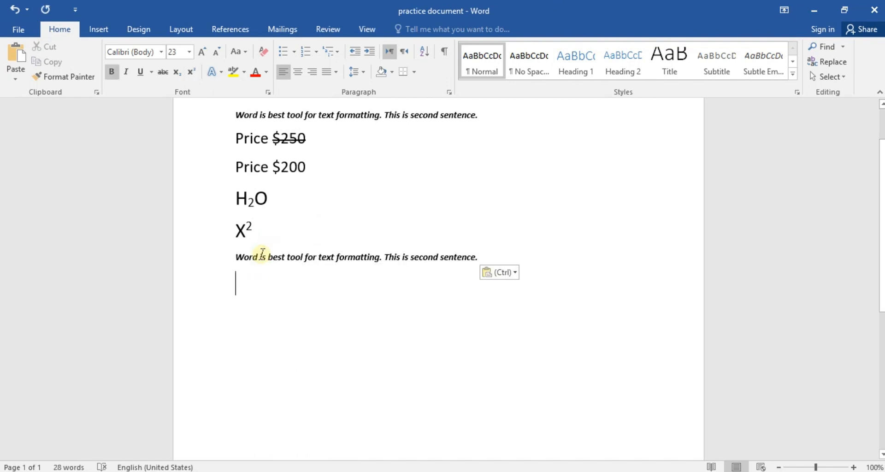
Paste the two sentences twice more at the end of the pasted line to form one continuous paragraph
{"action": "left_click", "coordinate": [486, 255]}
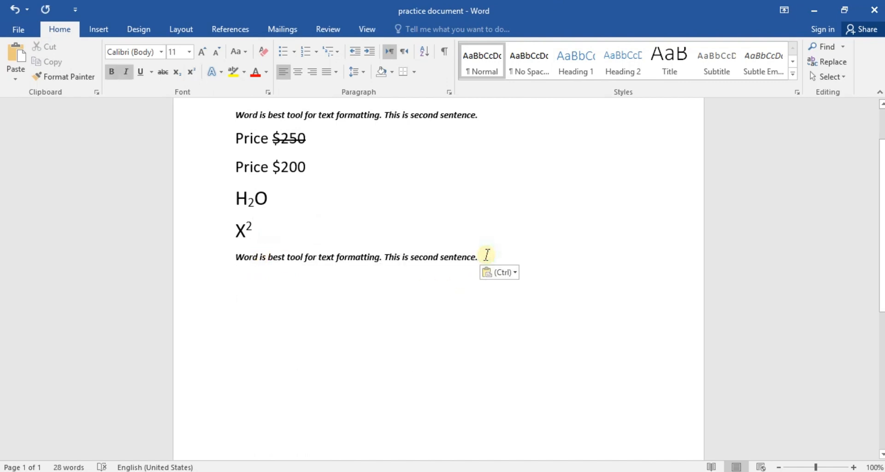
{"action": "key", "text": "ctrl+v"}
{"action": "key", "text": "BackSpace"}
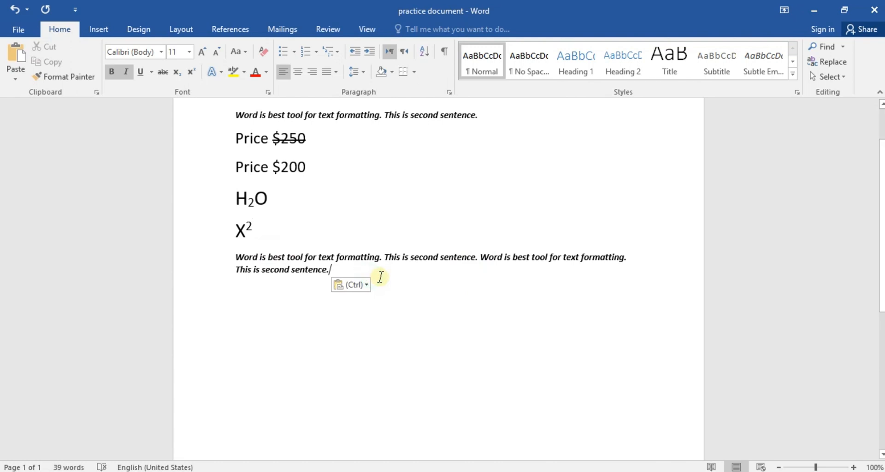
{"action": "key", "text": "ctrl+v"}
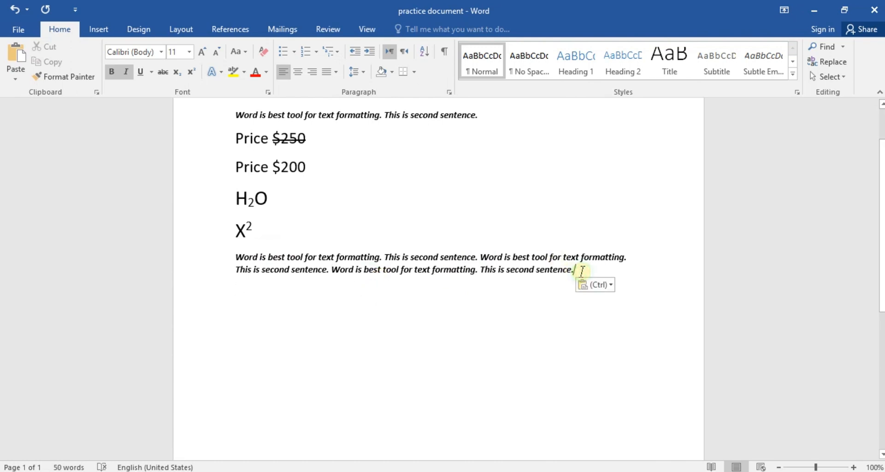
Paste the two sentences once more at the end of the paragraph and place the cursor on the empty line below
{"action": "key", "text": "ctrl+v"}
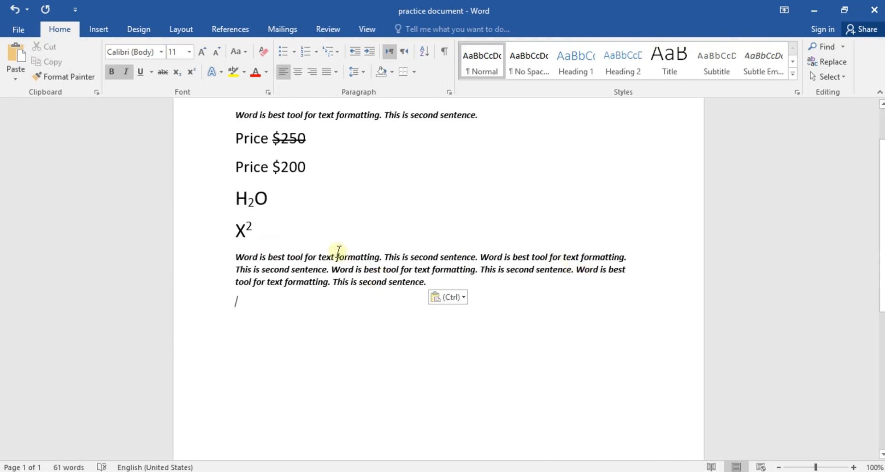
{"action": "left_click", "coordinate": [314, 255]}
{"action": "left_click_drag", "start_coordinate": [238, 257], "coordinate": [425, 281]}
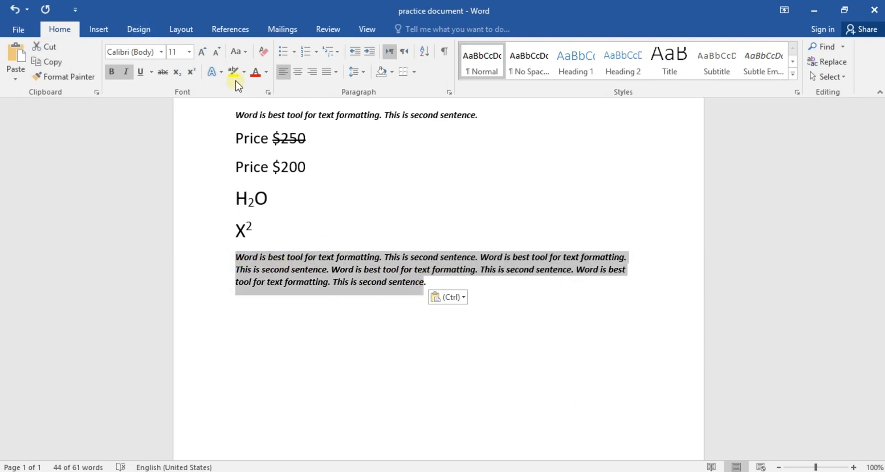
{"action": "left_click", "coordinate": [359, 310]}
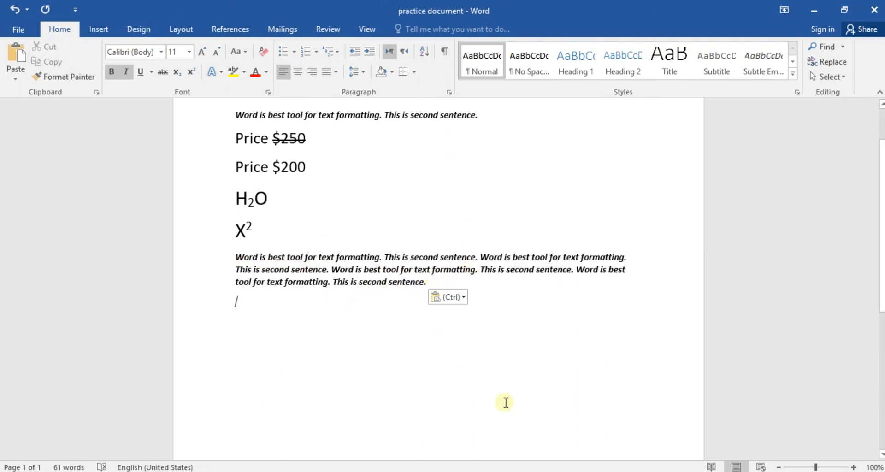
Enter Red and Green on separate lines below the paragraph
{"action": "type", "text": "Red"}
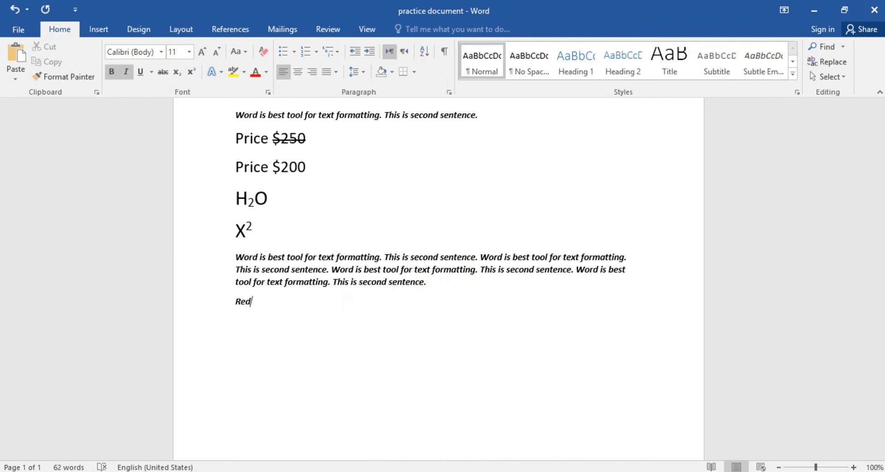
{"action": "key", "text": "BackSpace"}
{"action": "type", "text": "Bl"}
{"action": "type", "text": "Green"}
Turn the Red and Green lines into a bulleted list with arrow bullets
{"action": "left_click_drag", "start_coordinate": [233, 298], "coordinate": [279, 350]}
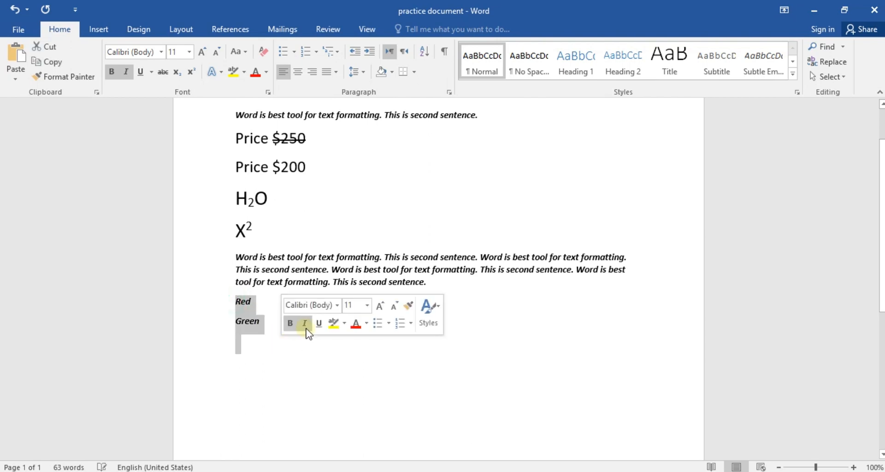
{"action": "left_click", "coordinate": [225, 306]}
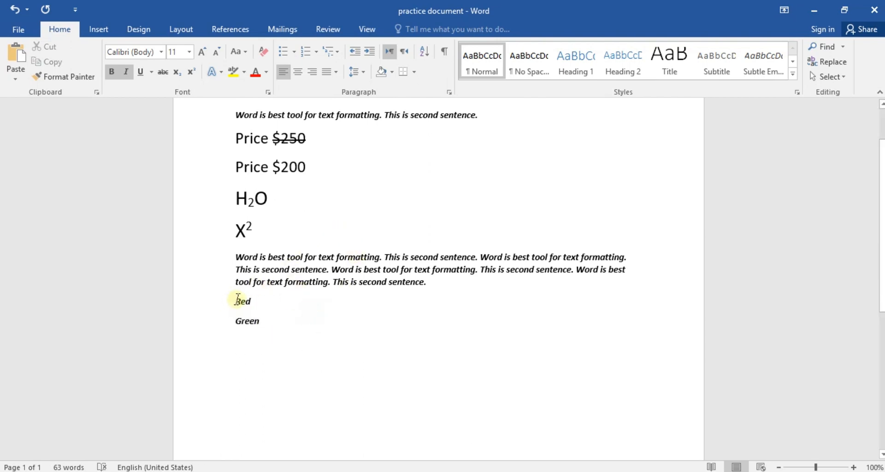
{"action": "left_click_drag", "start_coordinate": [236, 300], "coordinate": [274, 322]}
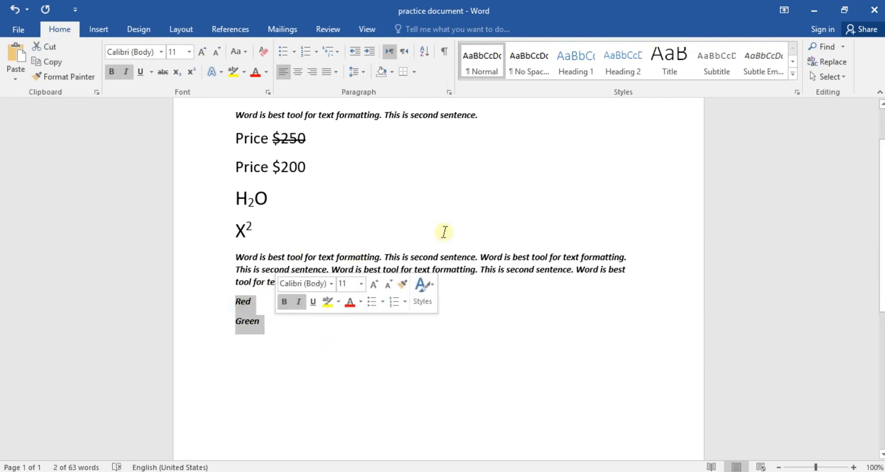
{"action": "left_click", "coordinate": [237, 269]}
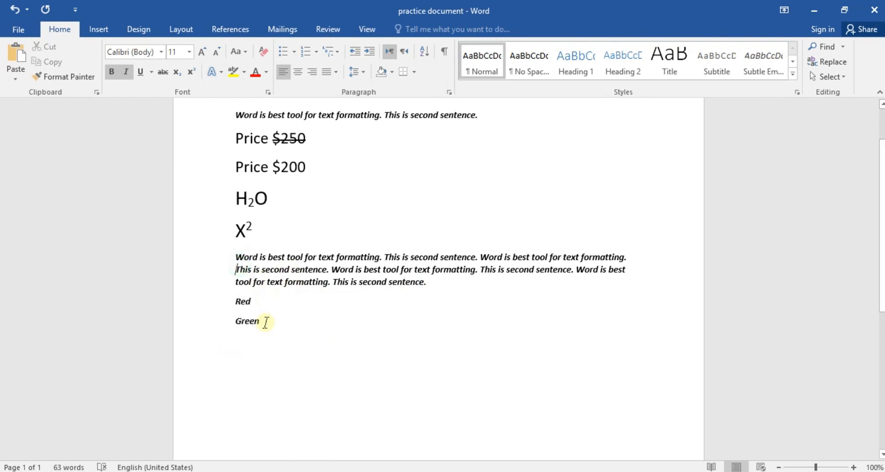
{"action": "left_click_drag", "start_coordinate": [235, 302], "coordinate": [261, 322]}
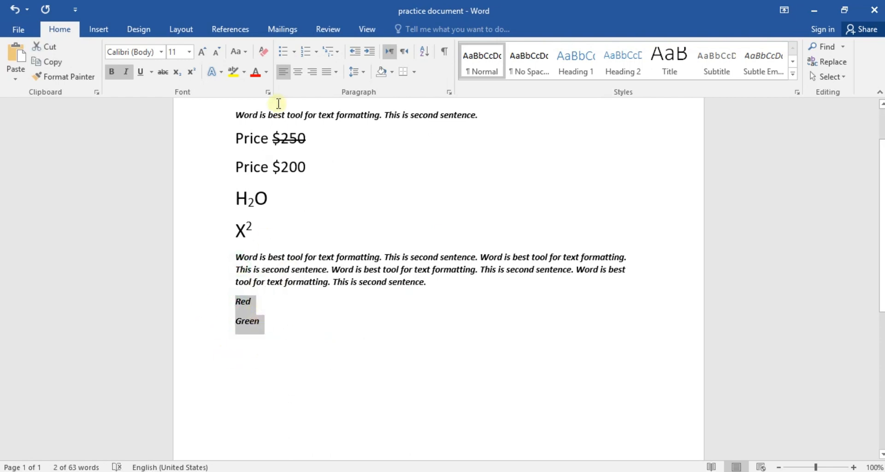
{"action": "left_click", "coordinate": [293, 52]}
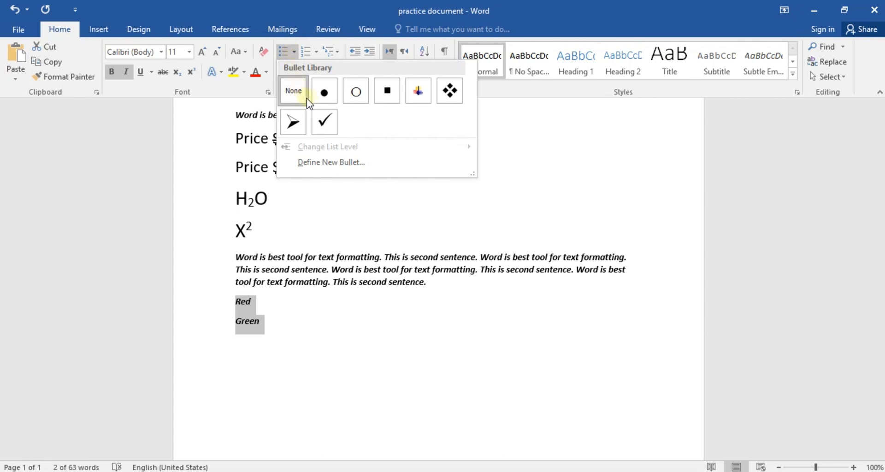
{"action": "left_click", "coordinate": [293, 121]}
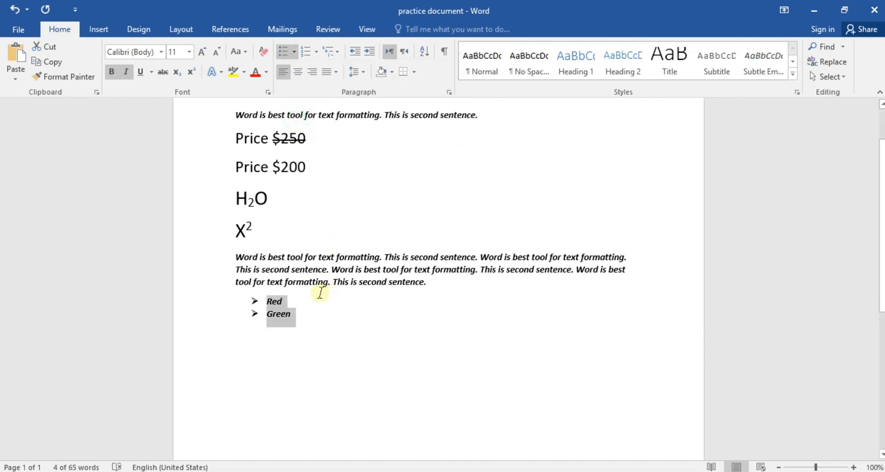
Change the bullets of the Red and Green list to the multicoloured picture bullet
{"action": "left_click", "coordinate": [293, 51]}
{"action": "left_click", "coordinate": [417, 138]}
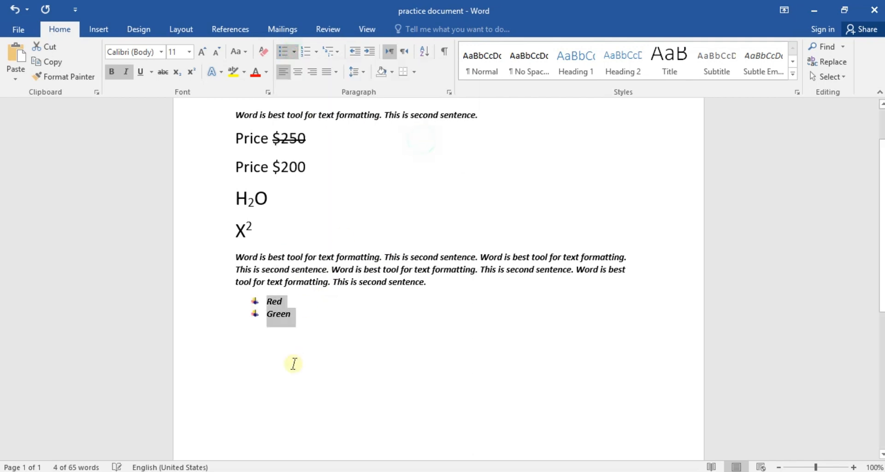
{"action": "left_click", "coordinate": [308, 327]}
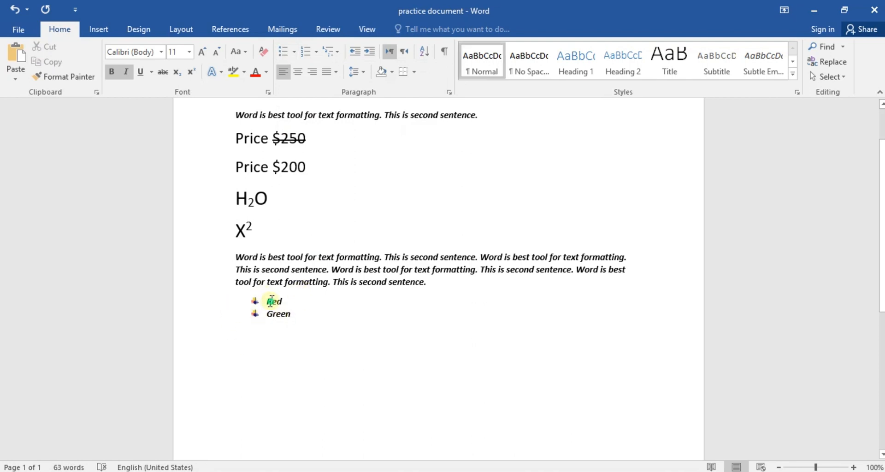
Try the 1) 2) 3) numbering format on the Red and Green list and undo it
{"action": "left_click_drag", "start_coordinate": [271, 301], "coordinate": [295, 318]}
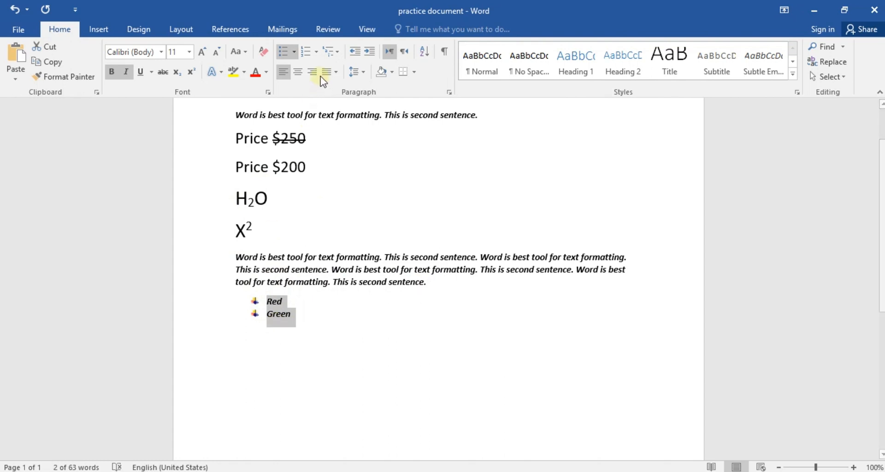
{"action": "left_click", "coordinate": [317, 51]}
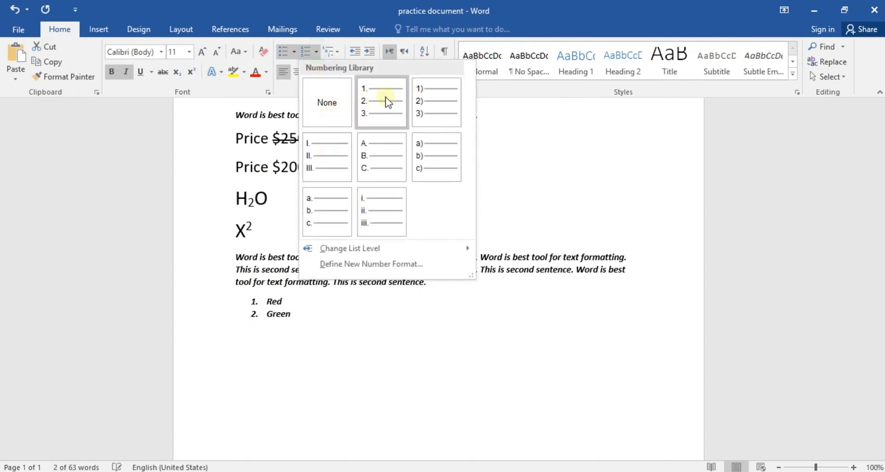
{"action": "left_click", "coordinate": [438, 98]}
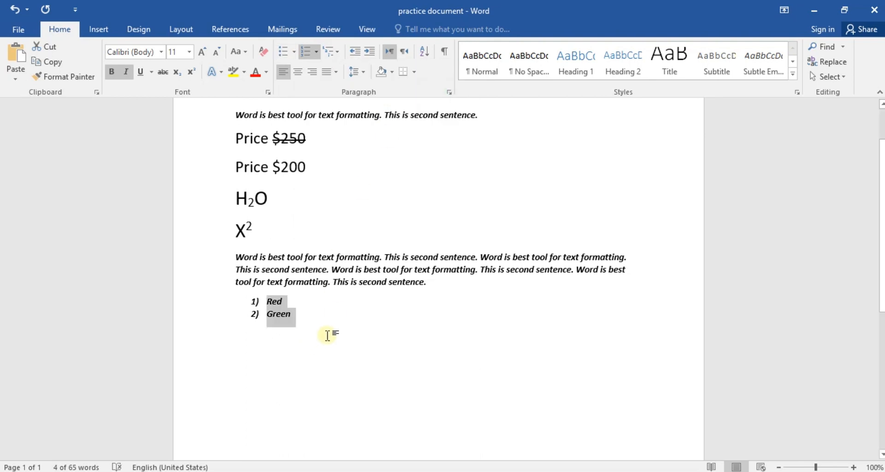
{"action": "key", "text": "ctrl+z"}
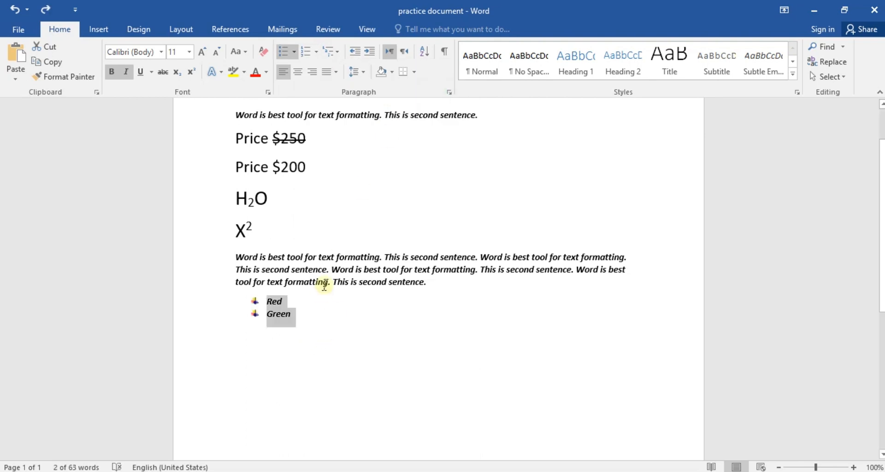
{"action": "left_click", "coordinate": [269, 277]}
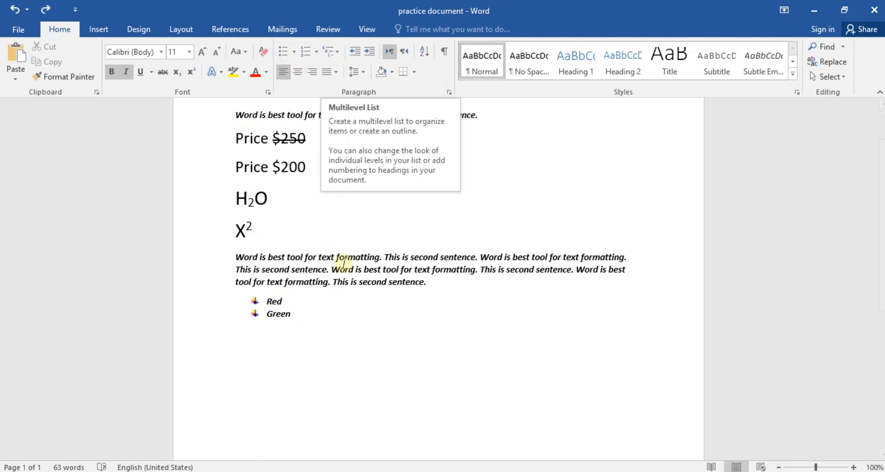
Enter Chapter # 1 below the bulleted list and an indented Topic 1 on the following line
{"action": "scroll", "coordinate": [346, 269], "scroll_direction": "down", "scroll_amount": 3}
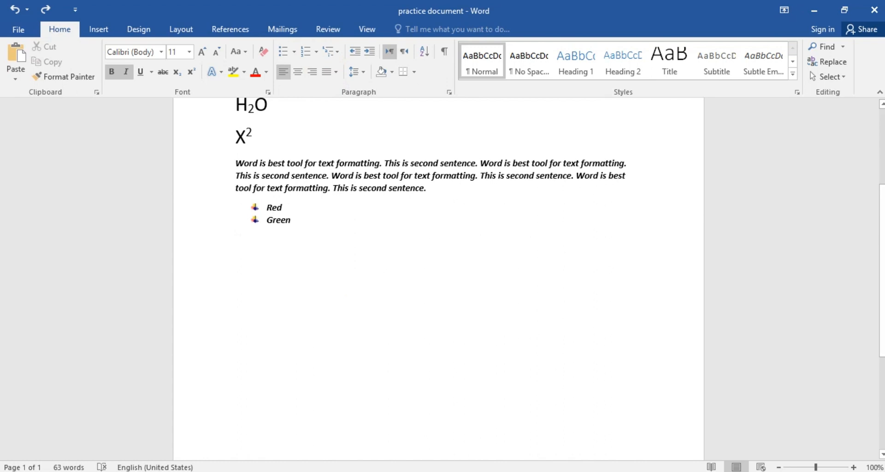
{"action": "type", "text": "Chapter "}
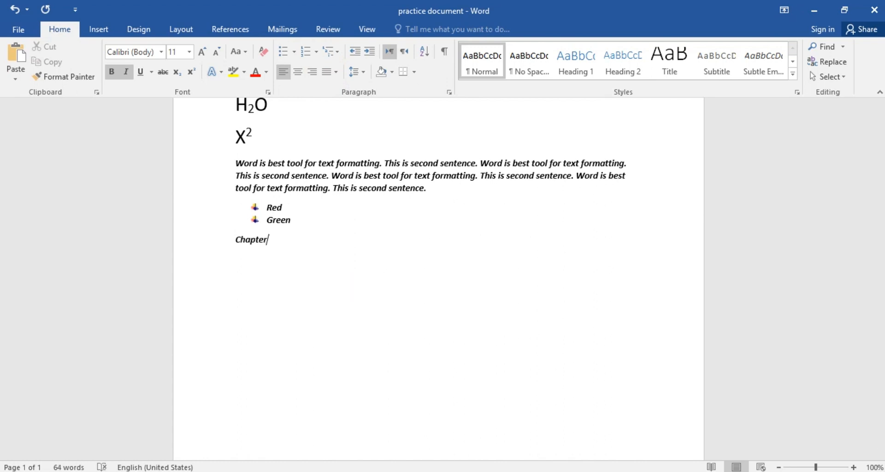
{"action": "type", "text": "# 1"}
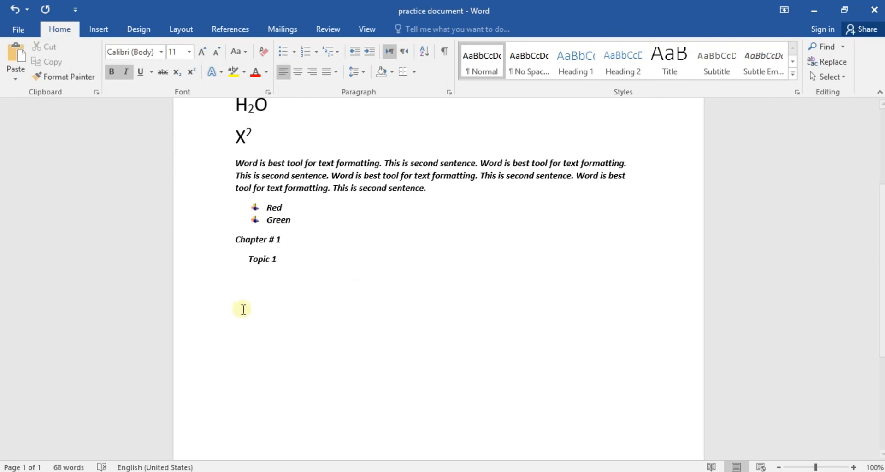
Copy the Topic 1 line, paste it directly below and renumber the copy as Topic 2
{"action": "triple_click", "coordinate": [286, 257]}
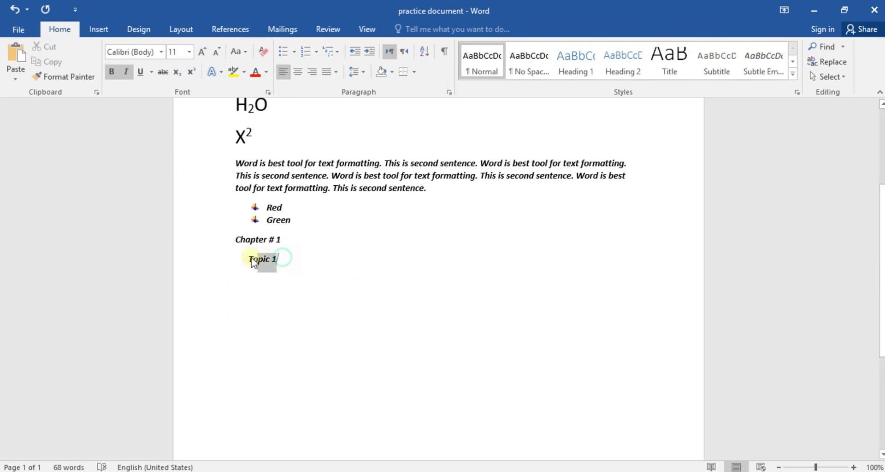
{"action": "left_click_drag", "start_coordinate": [281, 259], "coordinate": [244, 261]}
{"action": "key", "text": "ctrl+c"}
{"action": "left_click", "coordinate": [283, 275]}
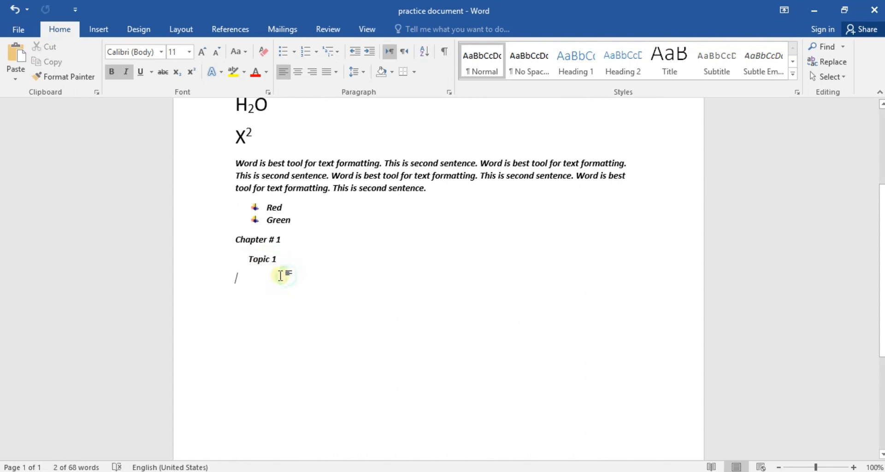
{"action": "left_click", "coordinate": [258, 270]}
{"action": "left_click", "coordinate": [263, 277]}
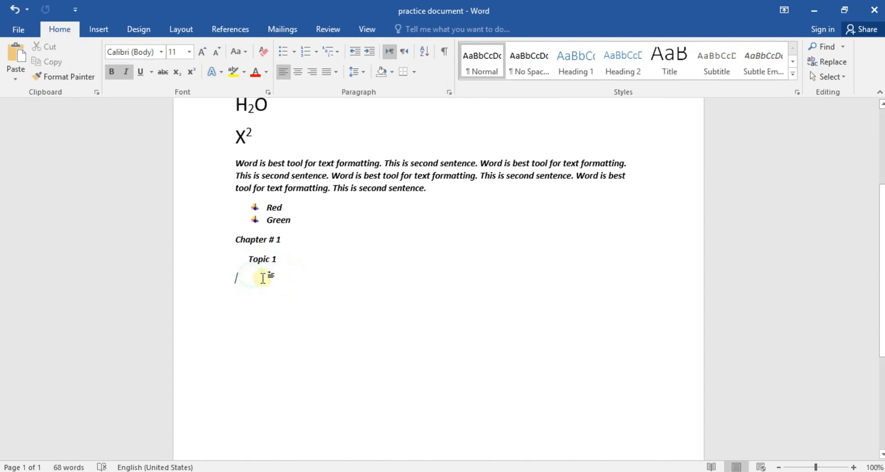
{"action": "key", "text": "ctrl+v"}
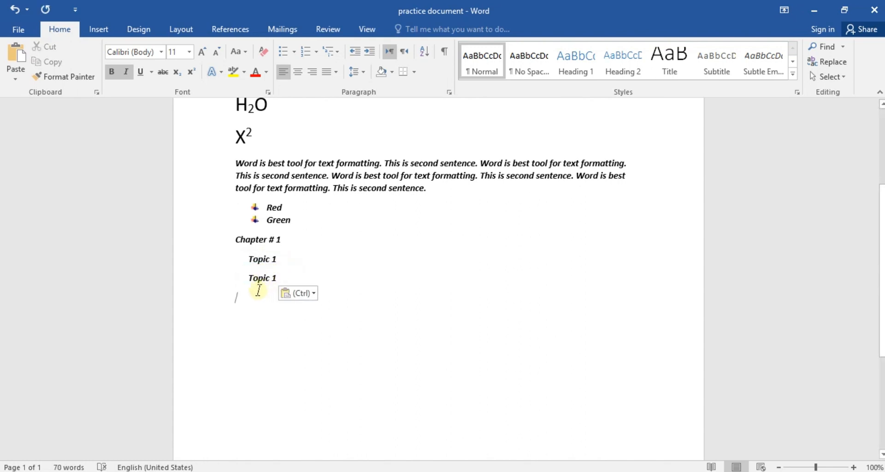
{"action": "left_click_drag", "start_coordinate": [289, 243], "coordinate": [238, 243]}
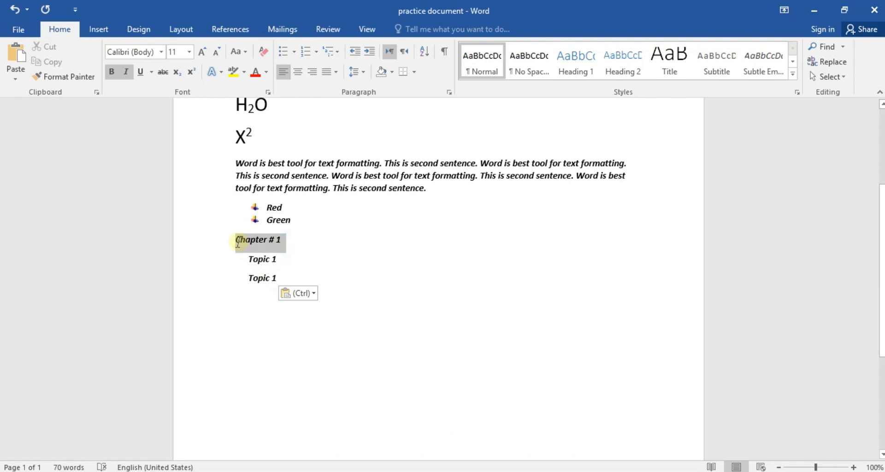
{"action": "left_click", "coordinate": [279, 277]}
{"action": "key", "text": "BackSpace"}
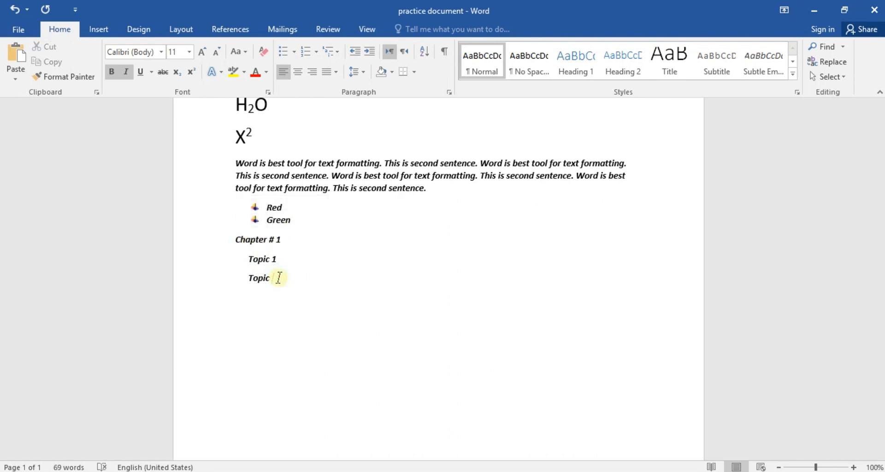
Copy the Chapter # 1 block with its two topics, paste it below and renumber the pasted heading as Chapter # 2
{"action": "left_click_drag", "start_coordinate": [236, 240], "coordinate": [273, 296]}
{"action": "left_click", "coordinate": [236, 238]}
{"action": "key", "text": "ctrl+c"}
{"action": "left_click", "coordinate": [255, 300]}
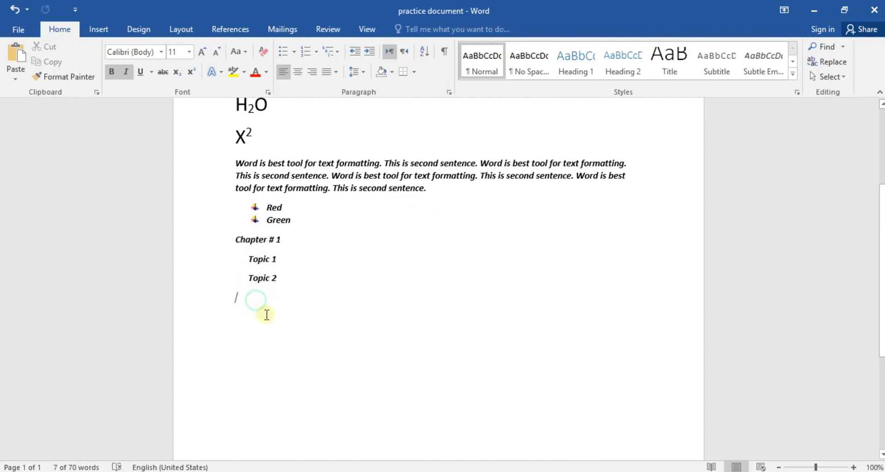
{"action": "key", "text": "ctrl+v"}
{"action": "left_click", "coordinate": [300, 312]}
{"action": "left_click", "coordinate": [289, 301]}
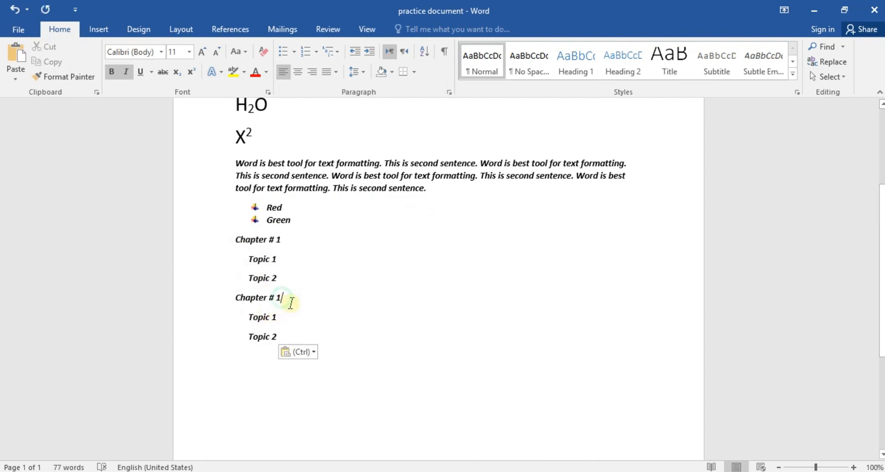
{"action": "key", "text": "BackSpace"}
{"action": "type", "text": "2"}
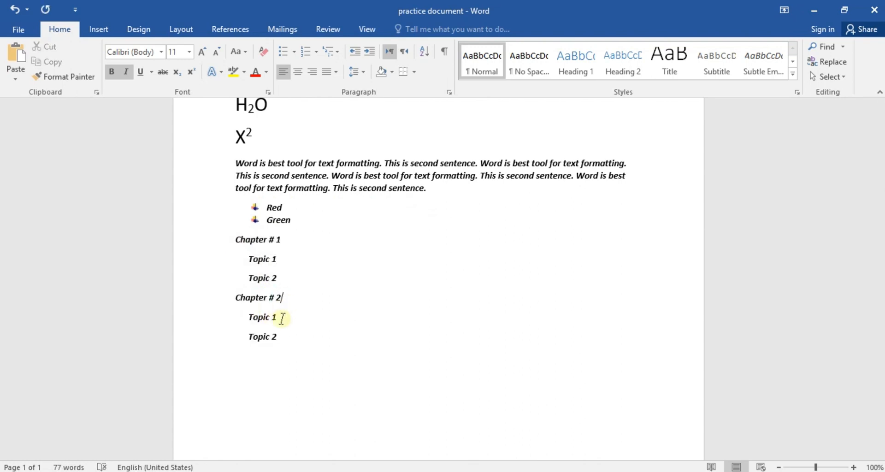
Apply the 1) a) i) multilevel list format to both chapters and all their topics
{"action": "left_click", "coordinate": [306, 370]}
{"action": "left_click", "coordinate": [257, 238]}
{"action": "left_click", "coordinate": [317, 297]}
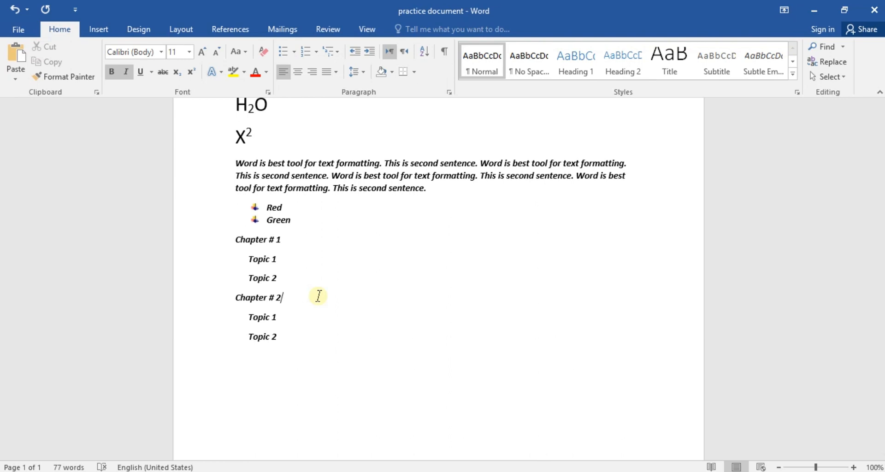
{"action": "left_click_drag", "start_coordinate": [234, 238], "coordinate": [289, 336]}
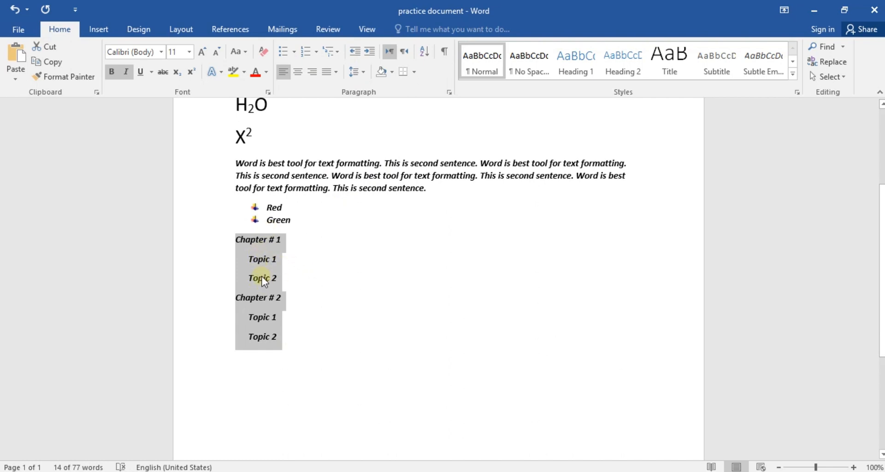
{"action": "left_click", "coordinate": [340, 49]}
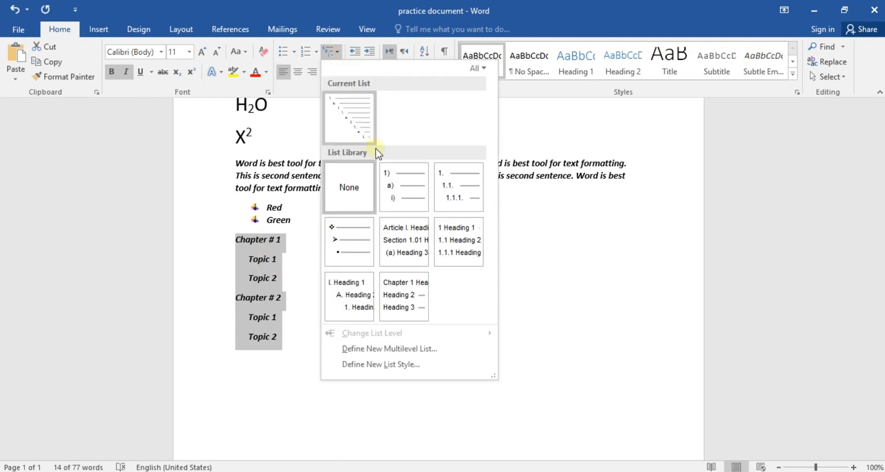
{"action": "mouse_move", "coordinate": [401, 186]}
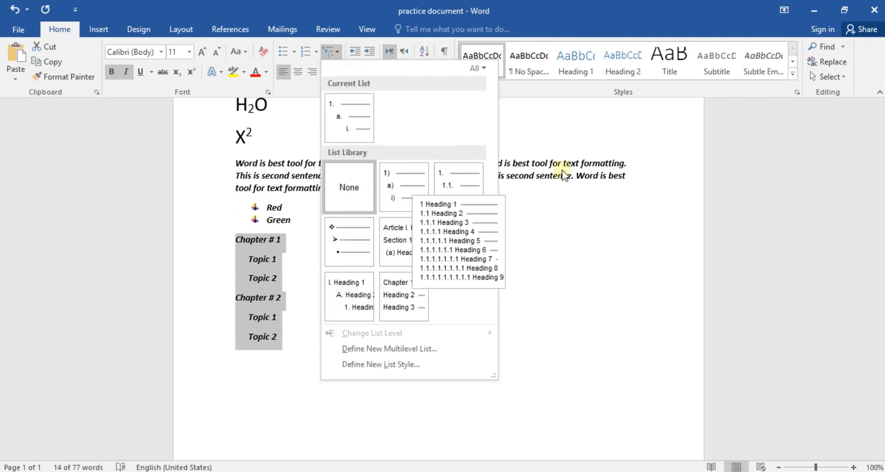
{"action": "left_click", "coordinate": [412, 194]}
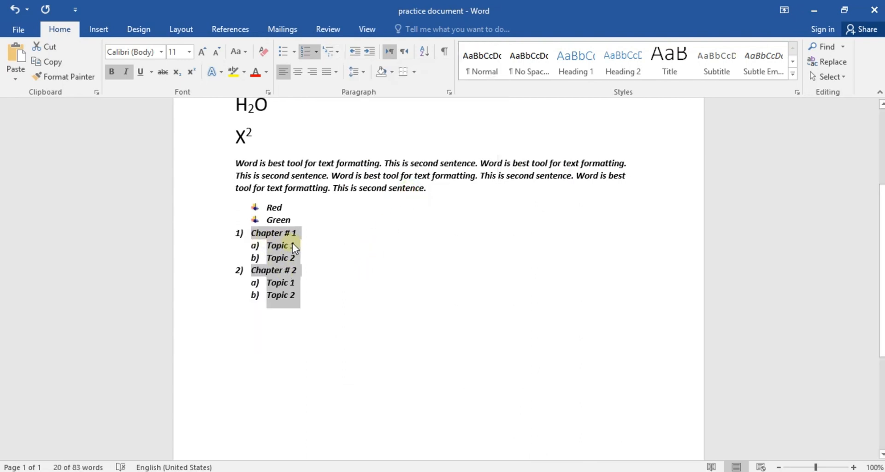
Add two filler items, Ldjflkjsdalf and lkjldfjlskajdlk, below Topic 2 of Chapter # 2 in the multilevel list
{"action": "left_click", "coordinate": [309, 232]}
{"action": "left_click", "coordinate": [262, 251]}
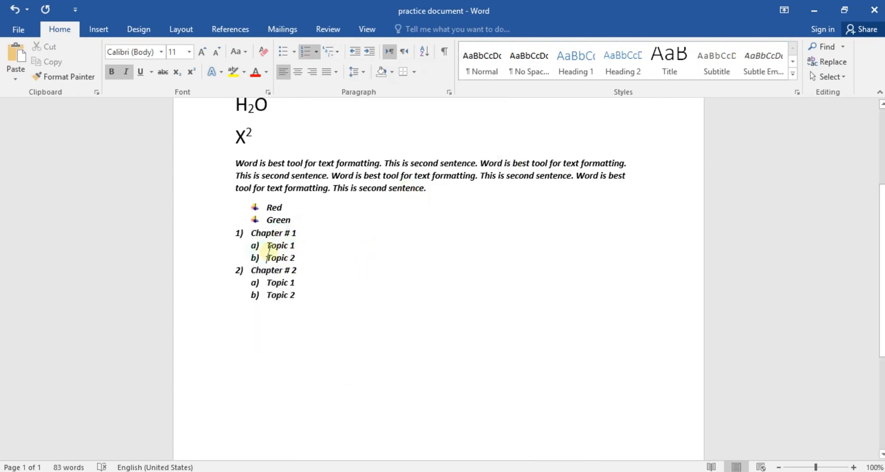
{"action": "left_click", "coordinate": [264, 285]}
{"action": "left_click", "coordinate": [276, 305]}
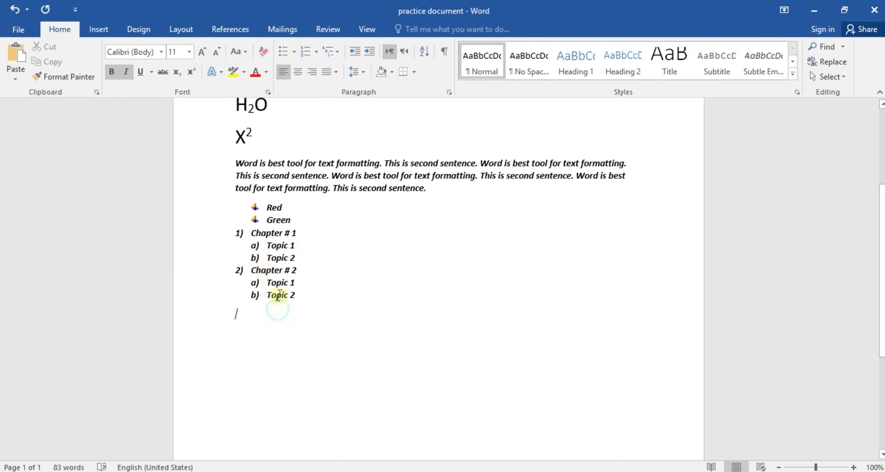
{"action": "left_click", "coordinate": [297, 299]}
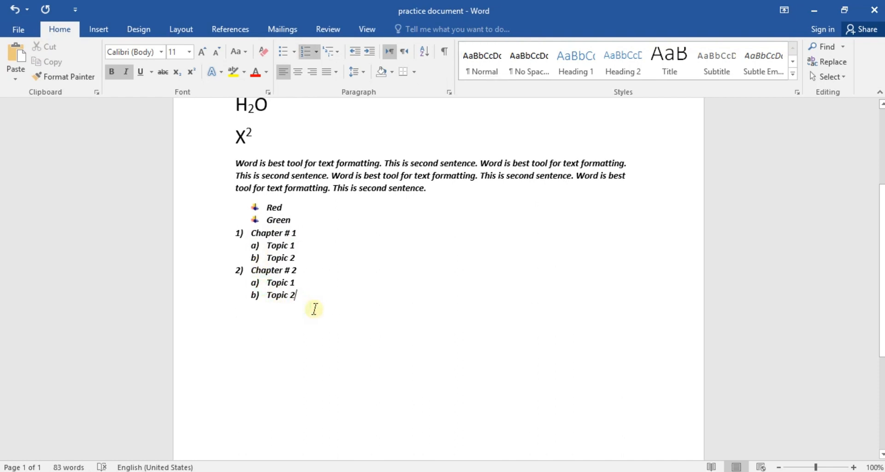
{"action": "key", "text": "Return"}
{"action": "type", "text": "ldjflkjsda"}
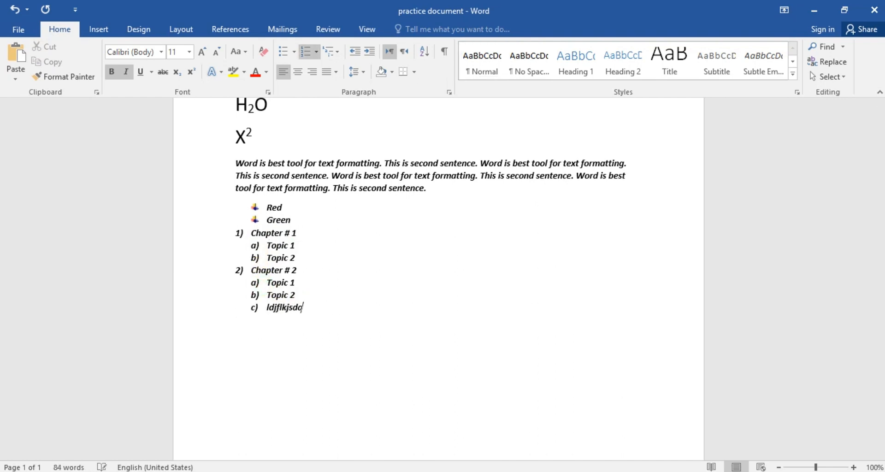
{"action": "type", "text": "lf"}
{"action": "key", "text": "Return"}
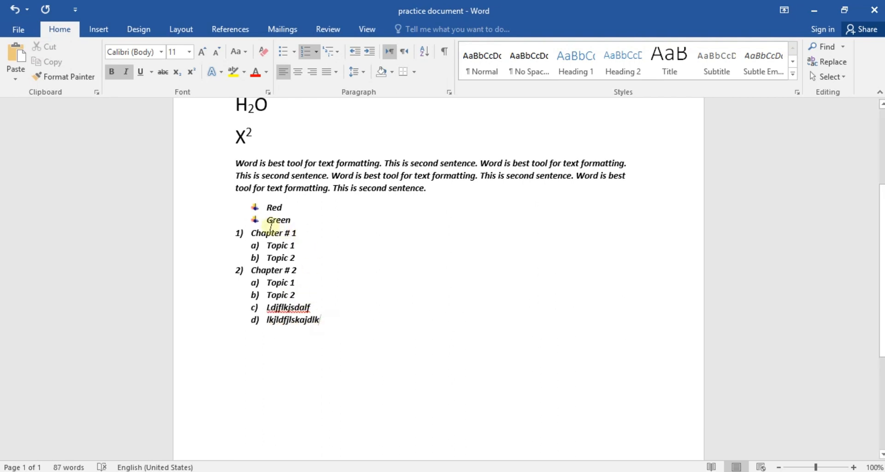
Delete the Red and Green bulleted list together with the whole multilevel chapter list below it
{"action": "left_click", "coordinate": [283, 282]}
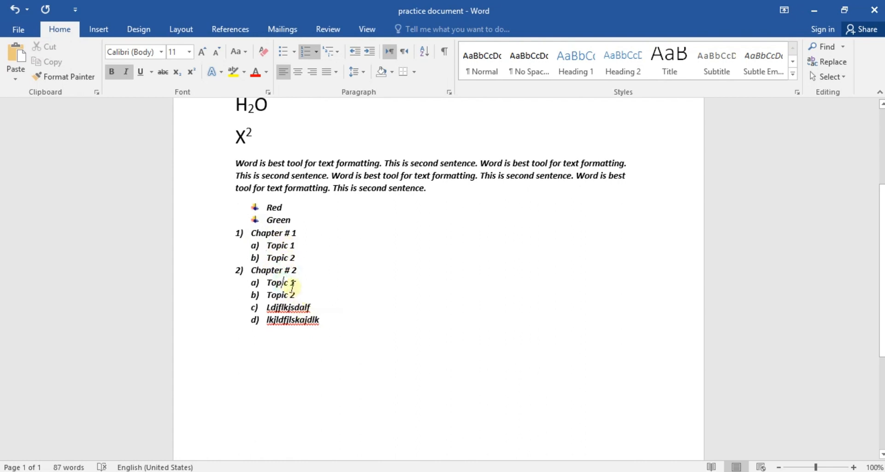
{"action": "left_click", "coordinate": [343, 357]}
{"action": "left_click_drag", "start_coordinate": [338, 334], "coordinate": [233, 201]}
{"action": "key", "text": "Delete"}
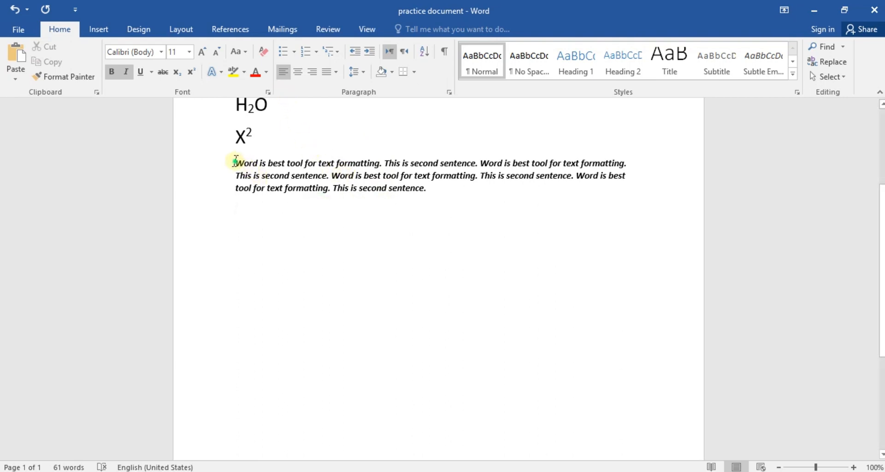
{"action": "left_click_drag", "start_coordinate": [235, 162], "coordinate": [448, 184]}
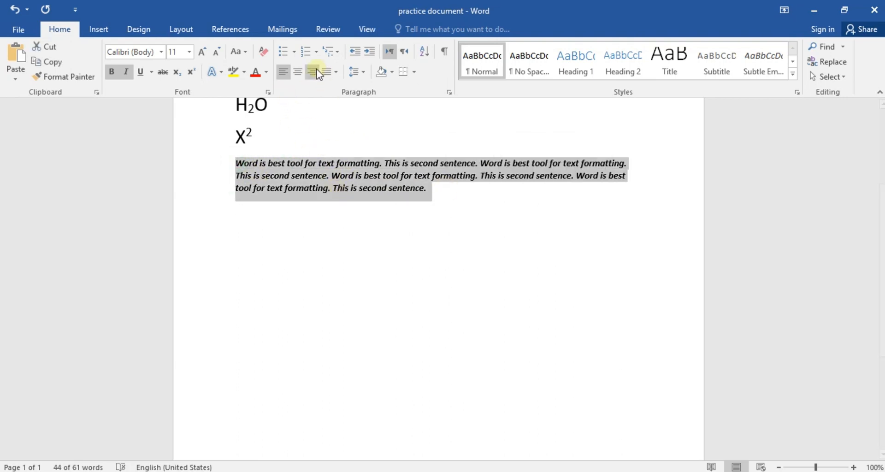
{"action": "left_click", "coordinate": [379, 218]}
{"action": "left_click_drag", "start_coordinate": [431, 190], "coordinate": [335, 189]}
{"action": "left_click", "coordinate": [340, 223]}
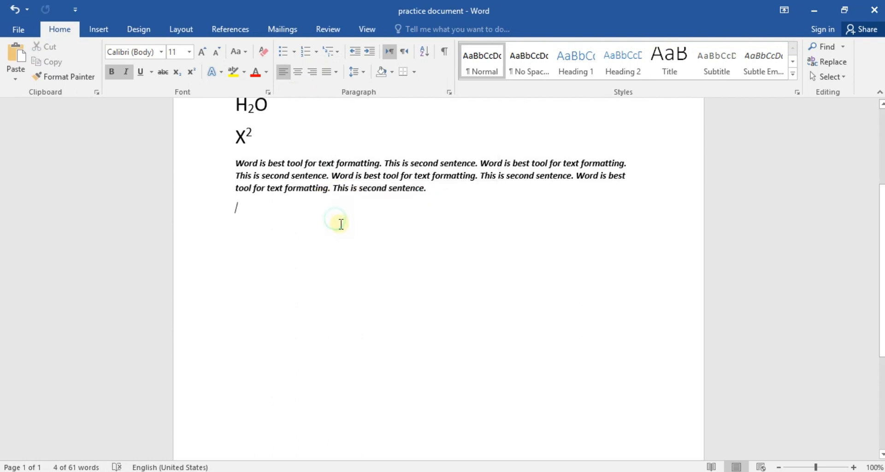
Copy the sentence "Word is best tool for text formatting." from the paragraph's start and paste it on a separate line below the paragraph
{"action": "left_click_drag", "start_coordinate": [384, 163], "coordinate": [241, 162]}
{"action": "key", "text": "ctrl+c"}
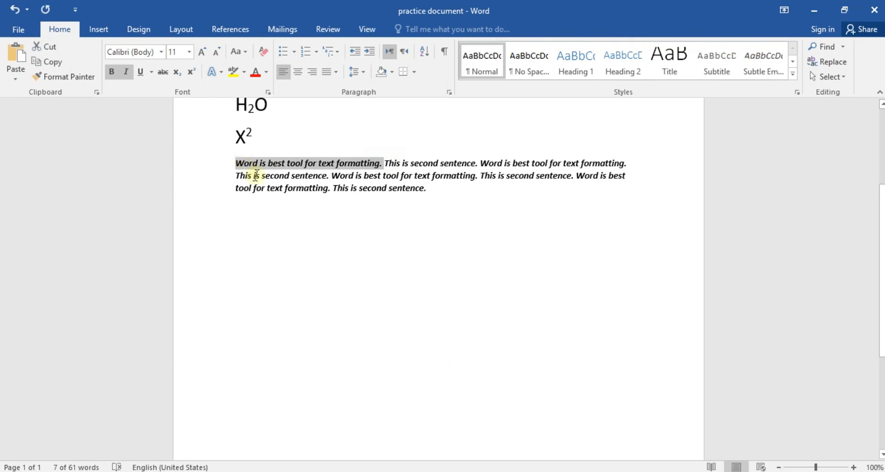
{"action": "left_click", "coordinate": [271, 230]}
{"action": "key", "text": "ctrl+v"}
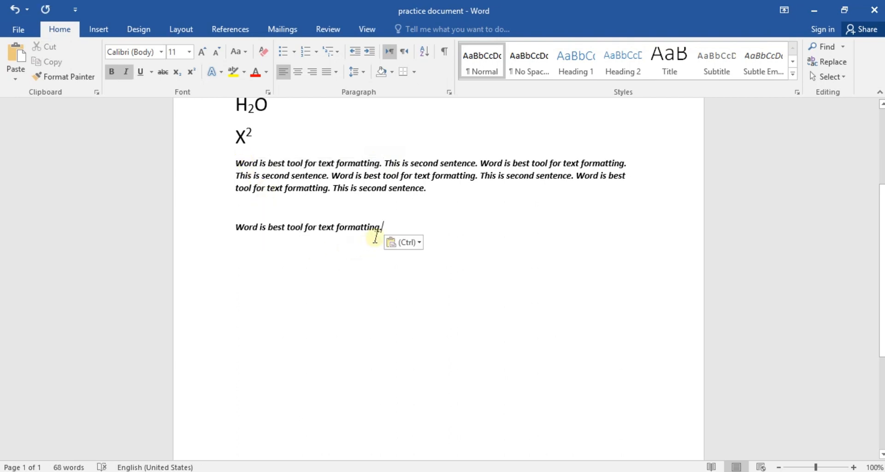
Centre the pasted sentence, right-align it, and return it to left alignment
{"action": "left_click", "coordinate": [201, 225]}
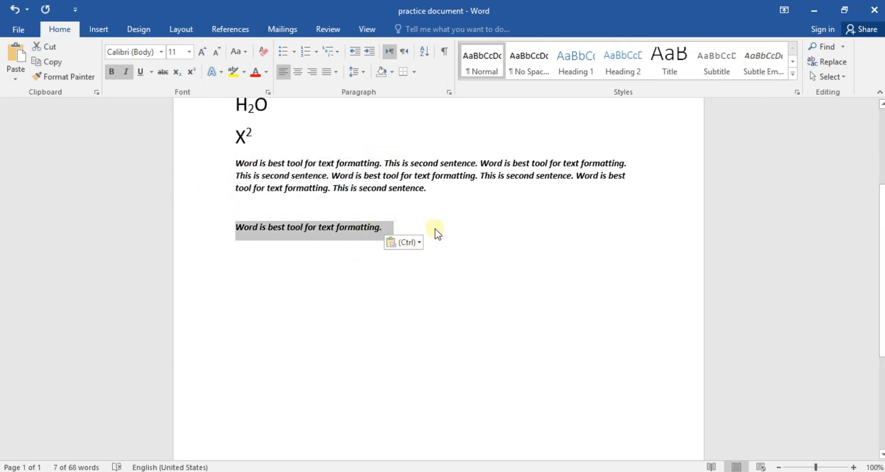
{"action": "left_click_drag", "start_coordinate": [428, 188], "coordinate": [270, 190]}
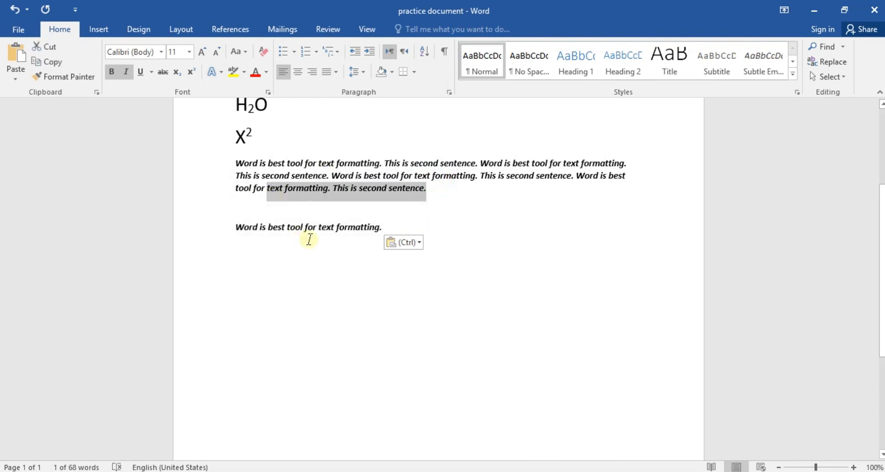
{"action": "left_click", "coordinate": [318, 229]}
{"action": "left_click_drag", "start_coordinate": [382, 227], "coordinate": [246, 227]}
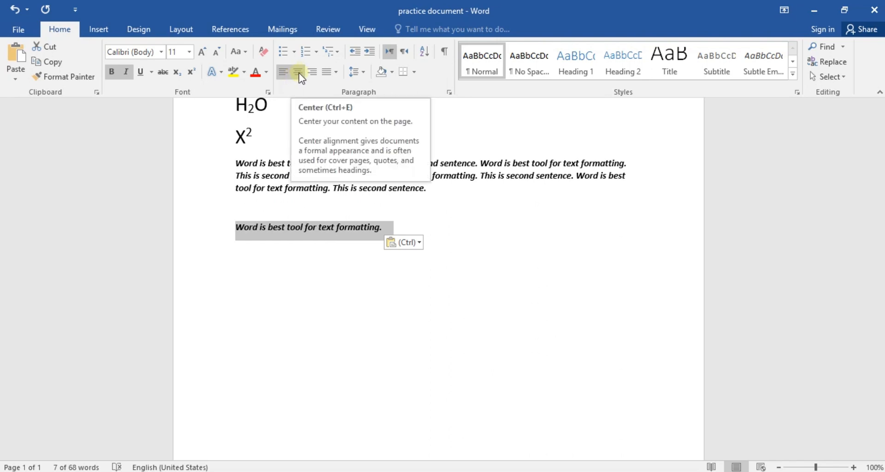
{"action": "left_click", "coordinate": [300, 74]}
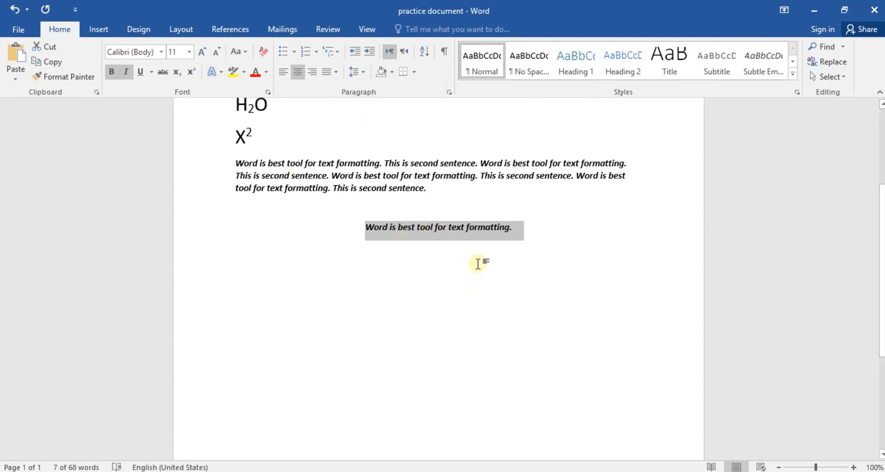
{"action": "left_click", "coordinate": [312, 73]}
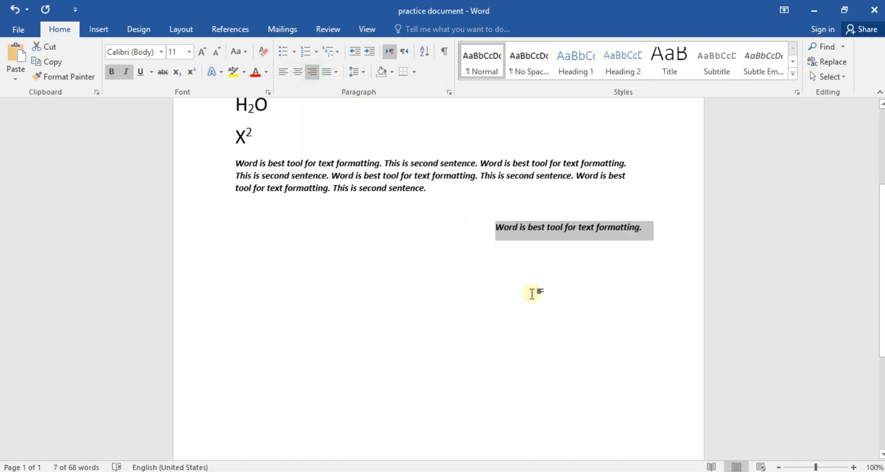
{"action": "key", "text": "ctrl+l"}
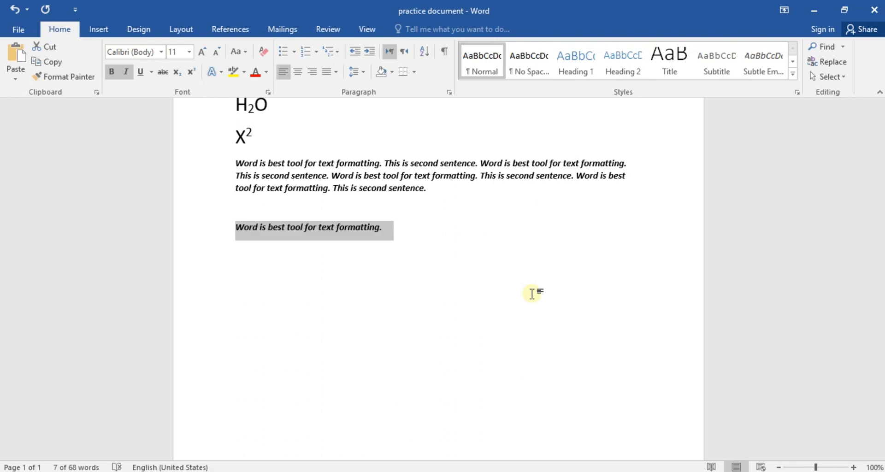
Cycle the pasted sentence once more through centre and right alignment, ending with left alignment
{"action": "key", "text": "ctrl+e"}
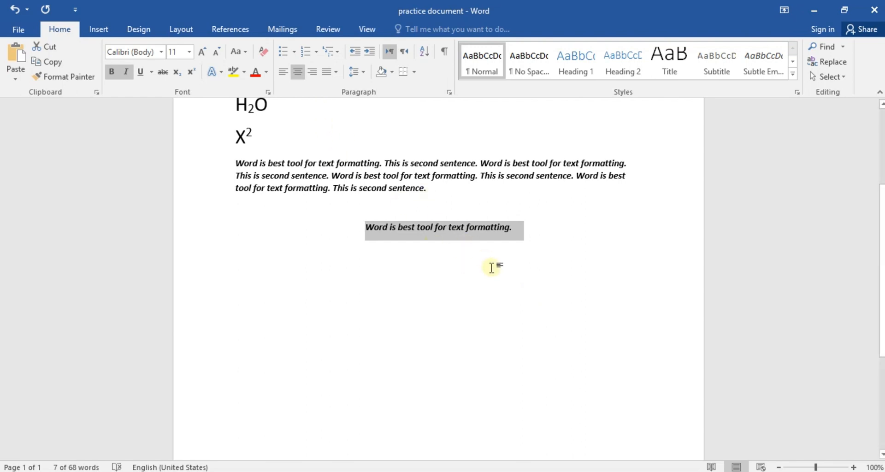
{"action": "key", "text": "ctrl+r"}
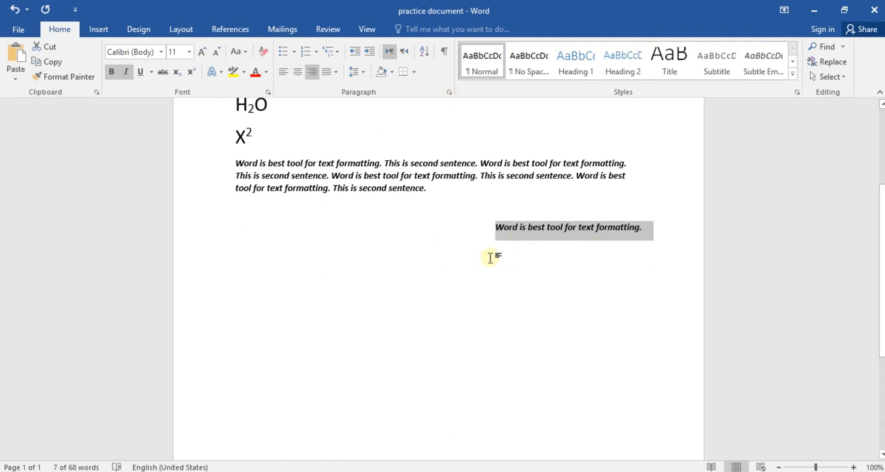
{"action": "left_click", "coordinate": [470, 251]}
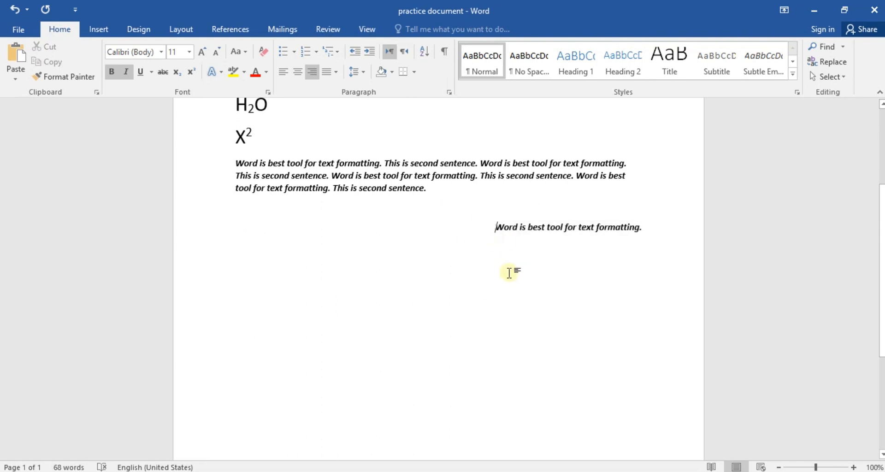
{"action": "key", "text": "ctrl+l"}
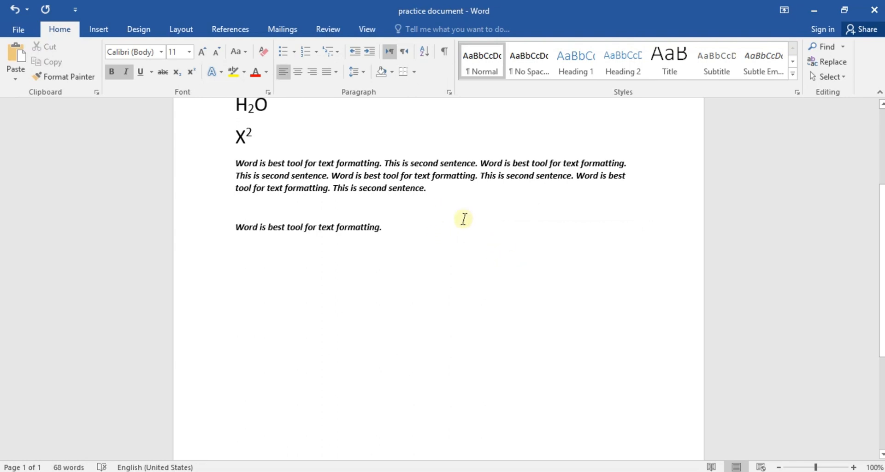
{"action": "left_click", "coordinate": [401, 205]}
{"action": "left_click_drag", "start_coordinate": [433, 191], "coordinate": [191, 164]}
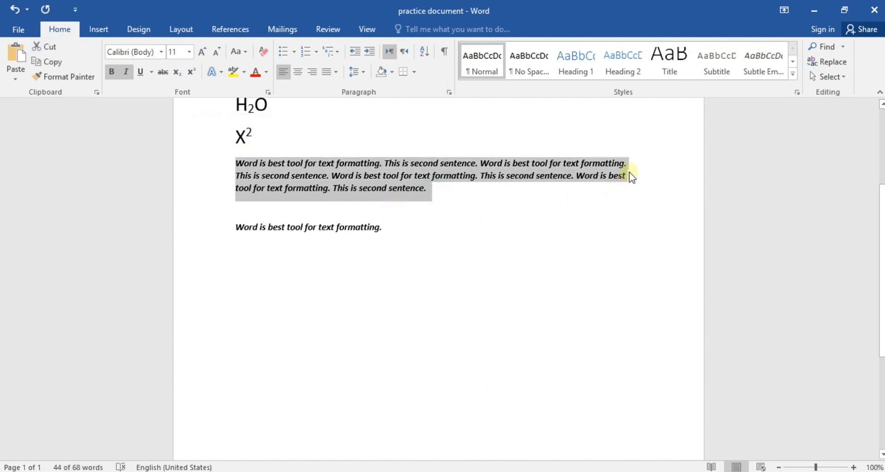
{"action": "left_click", "coordinate": [617, 229]}
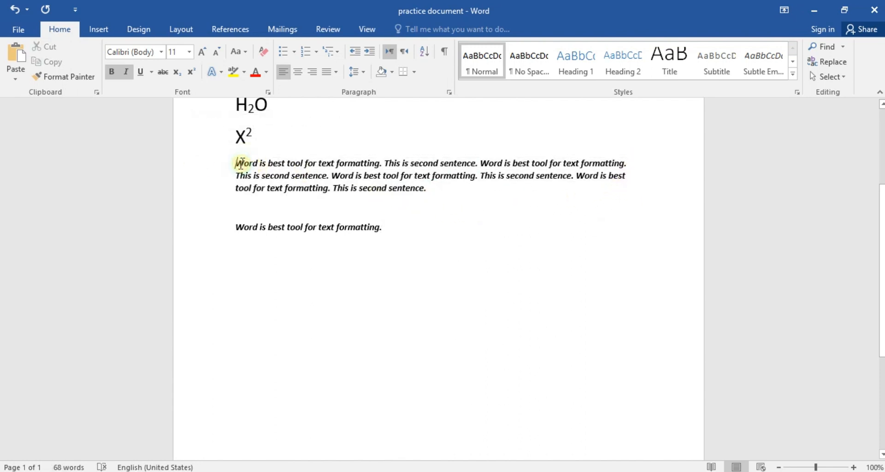
{"action": "left_click_drag", "start_coordinate": [235, 163], "coordinate": [627, 162]}
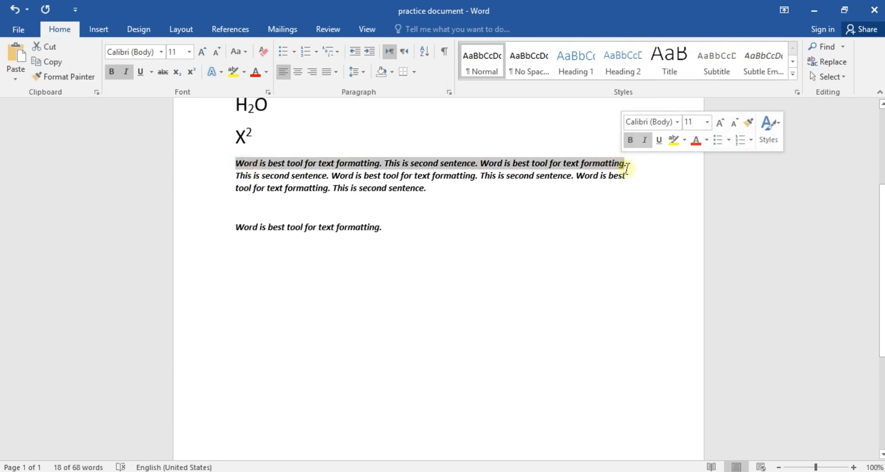
{"action": "left_click", "coordinate": [590, 196]}
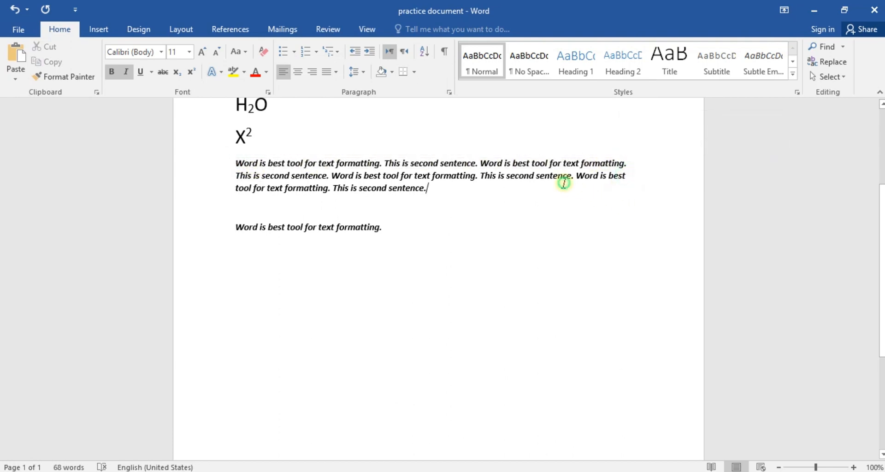
Split the long paragraph before the last "best tool" on its second line, and merge the two parts again
{"action": "left_click", "coordinate": [610, 175]}
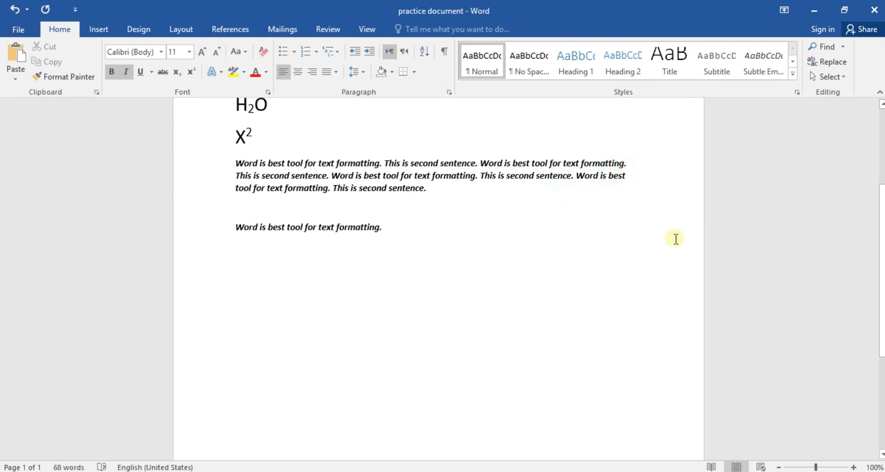
{"action": "key", "text": "Return"}
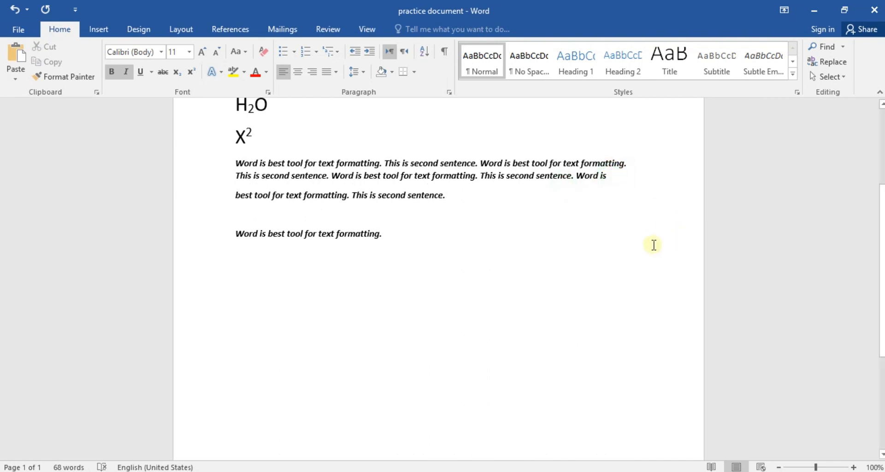
{"action": "left_click", "coordinate": [273, 196]}
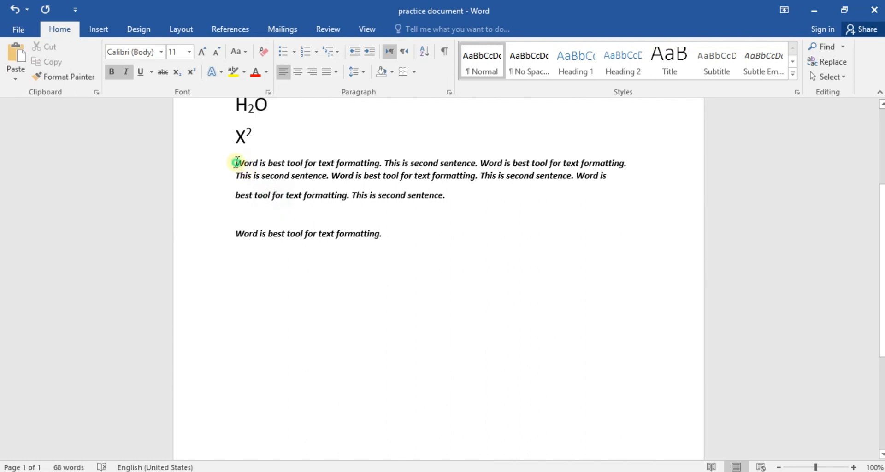
{"action": "left_click_drag", "start_coordinate": [234, 163], "coordinate": [420, 175]}
{"action": "left_click", "coordinate": [346, 251]}
{"action": "left_click", "coordinate": [236, 180]}
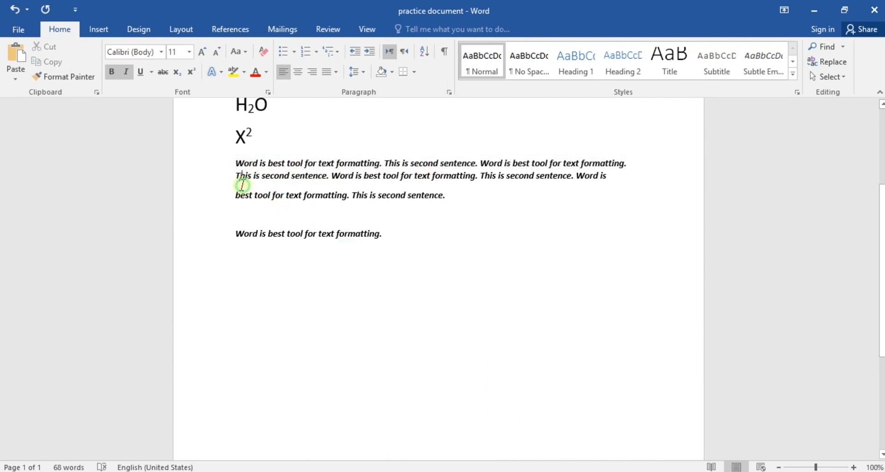
{"action": "left_click", "coordinate": [235, 194]}
{"action": "key", "text": "BackSpace"}
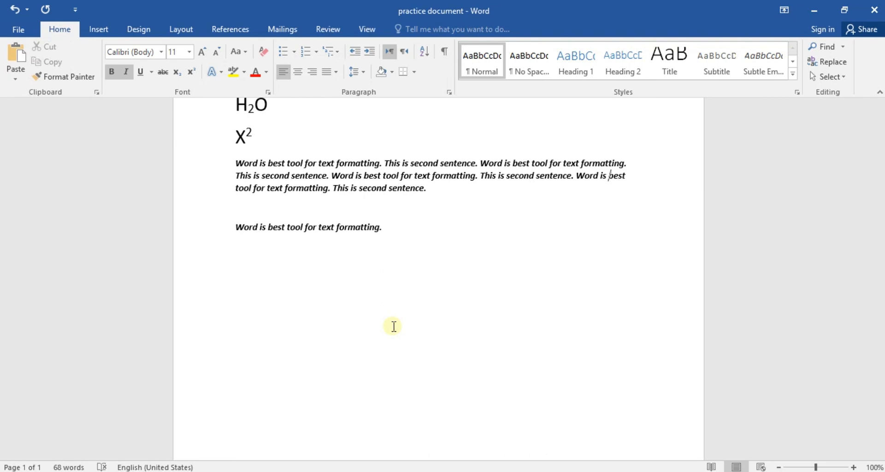
Start a new paragraph before the long paragraph's last "best tool" and apply Justify alignment to both parts
{"action": "key", "text": "Return"}
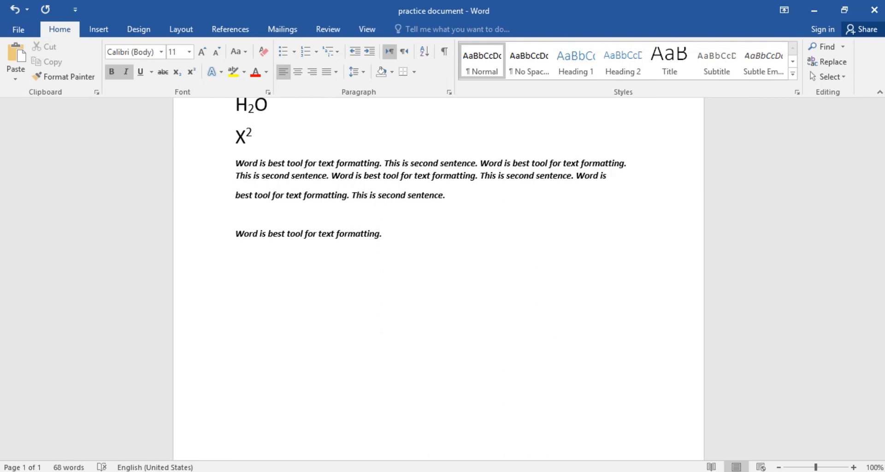
{"action": "left_click_drag", "start_coordinate": [236, 162], "coordinate": [618, 206]}
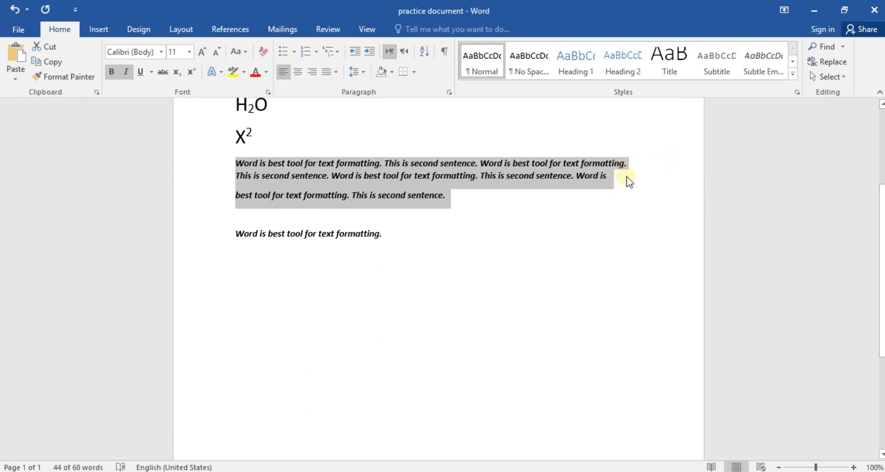
{"action": "left_click", "coordinate": [334, 74]}
{"action": "left_click", "coordinate": [348, 89]}
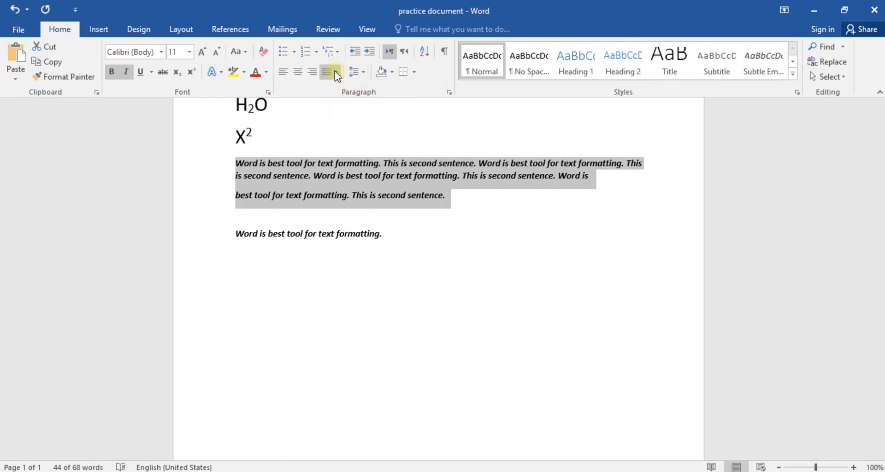
{"action": "left_click", "coordinate": [335, 72]}
{"action": "left_click", "coordinate": [344, 89]}
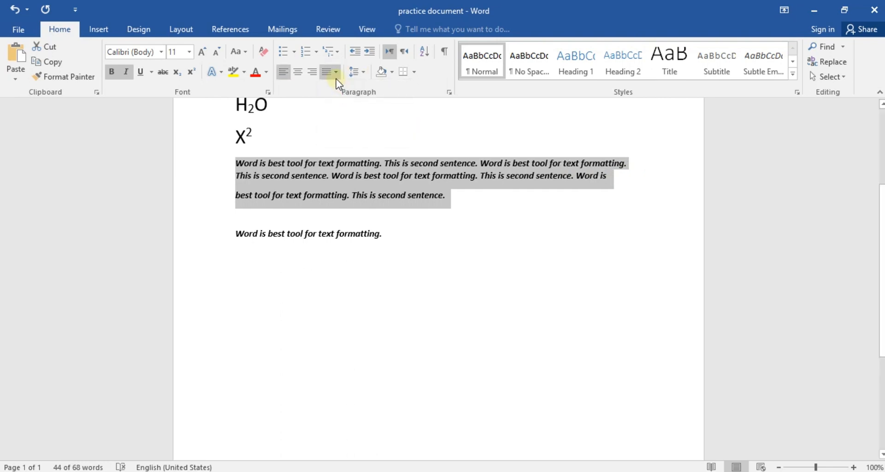
{"action": "left_click", "coordinate": [336, 77]}
{"action": "left_click", "coordinate": [339, 85]}
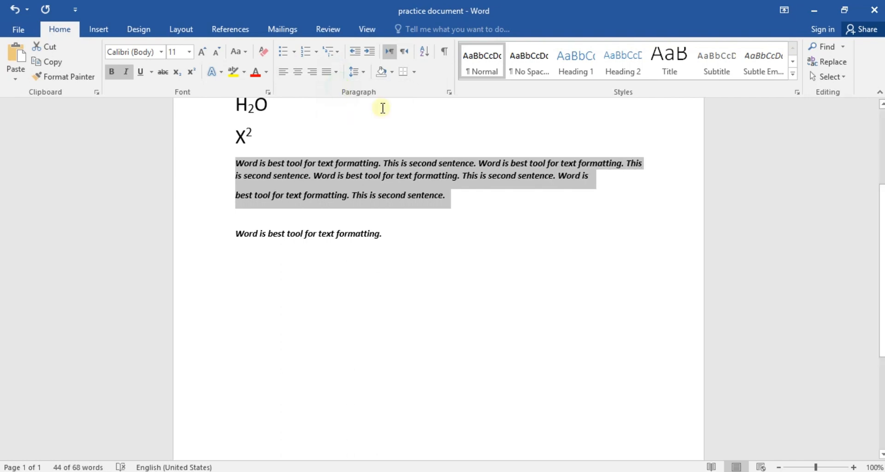
Merge the separated "best tool" paragraph back into the end of the long paragraph above it
{"action": "left_click", "coordinate": [603, 195]}
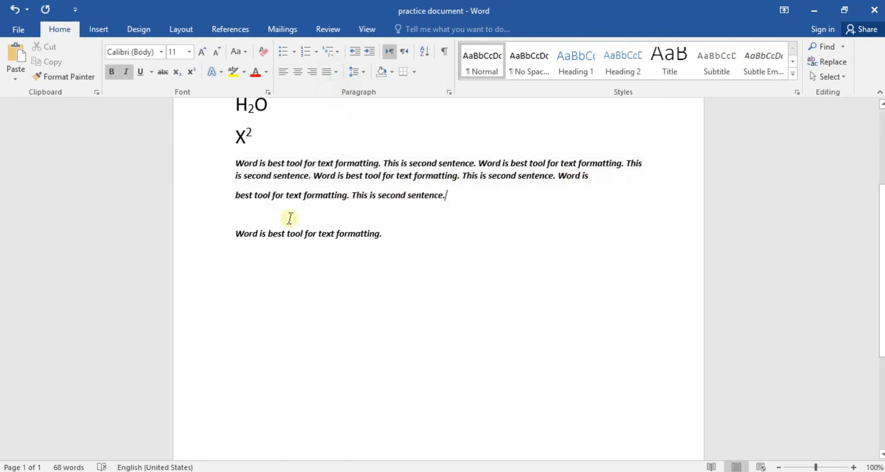
{"action": "left_click", "coordinate": [236, 196]}
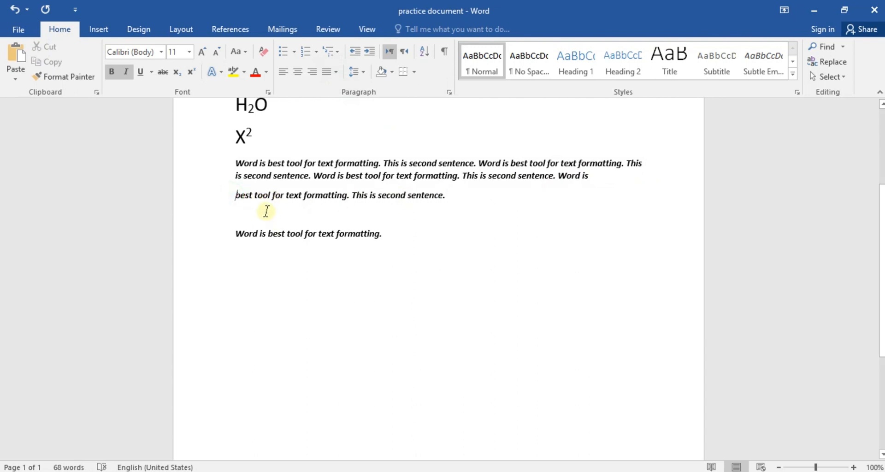
{"action": "key", "text": "BackSpace"}
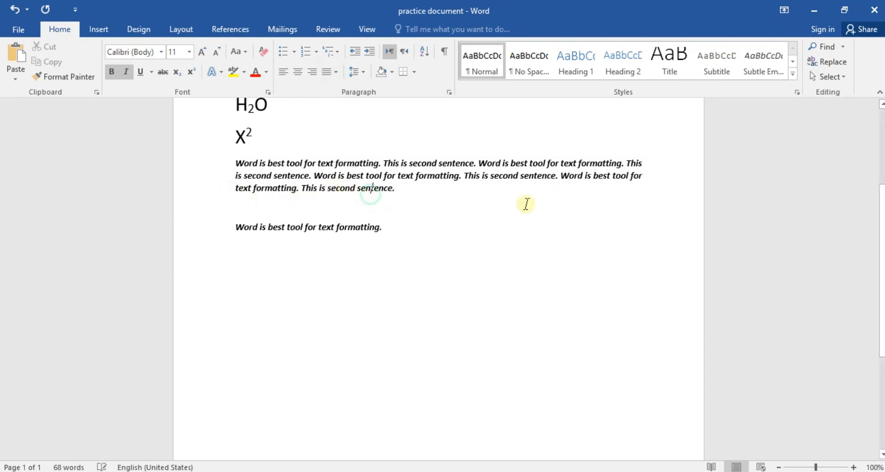
Toggle off Justify alignment for the whole merged long paragraph
{"action": "double_click", "coordinate": [217, 164]}
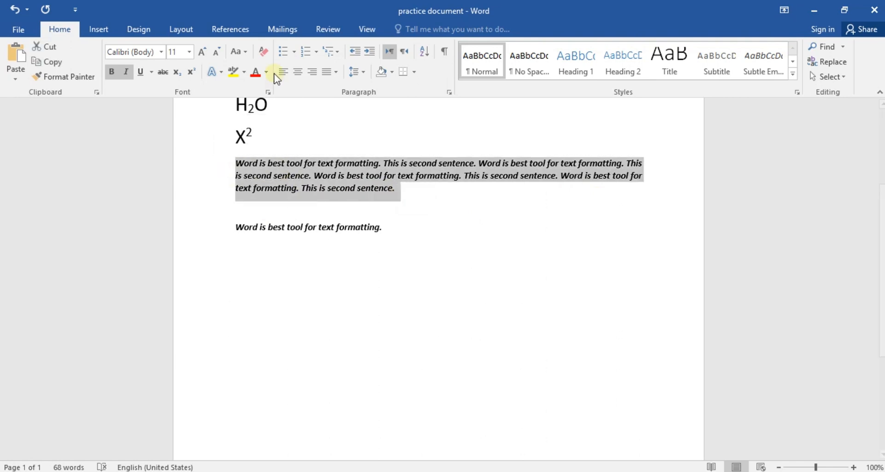
{"action": "left_click", "coordinate": [361, 73]}
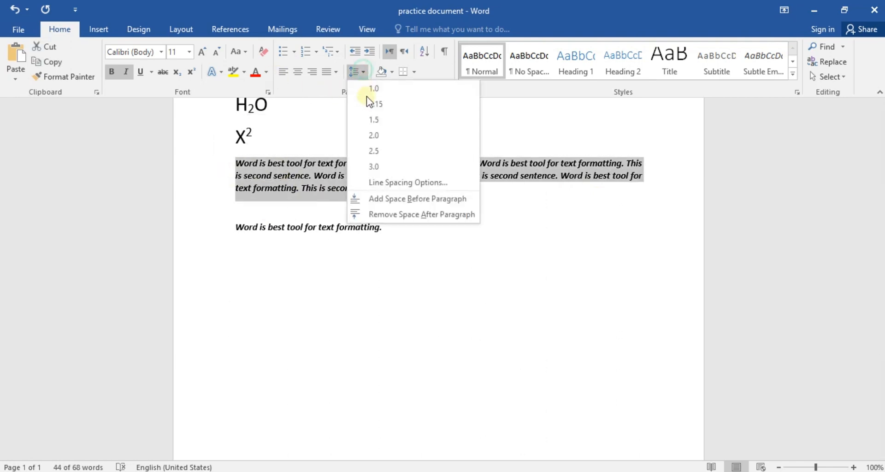
{"action": "left_click", "coordinate": [337, 72]}
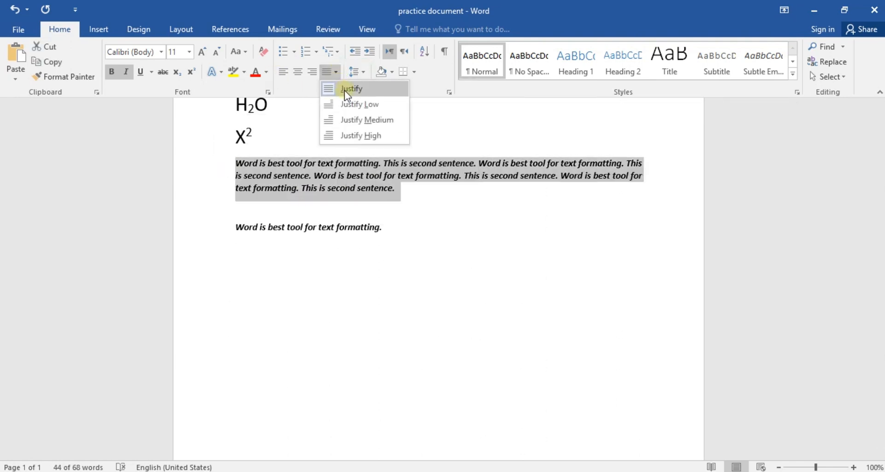
{"action": "left_click", "coordinate": [345, 89]}
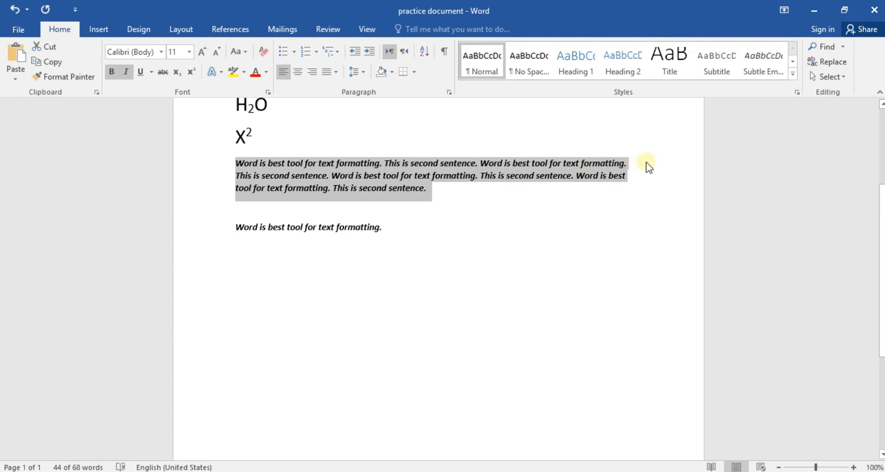
{"action": "left_click_drag", "start_coordinate": [640, 152], "coordinate": [645, 213]}
{"action": "left_click", "coordinate": [650, 181]}
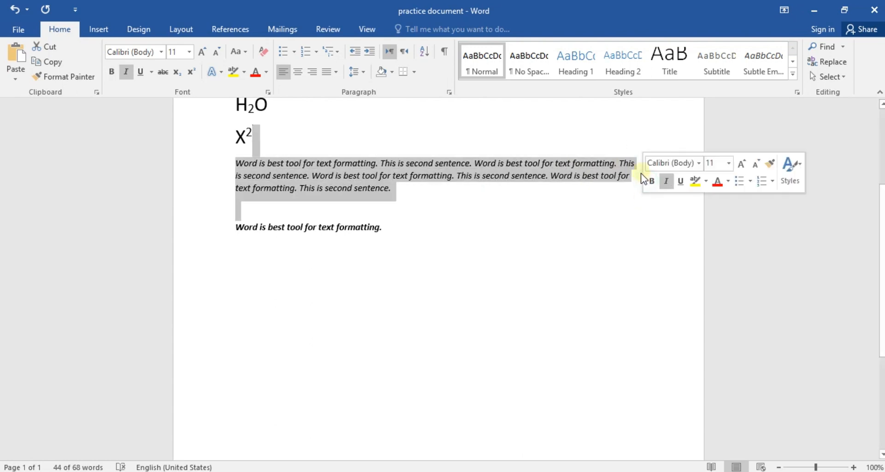
{"action": "key", "text": "ctrl+z"}
{"action": "left_click", "coordinate": [636, 229]}
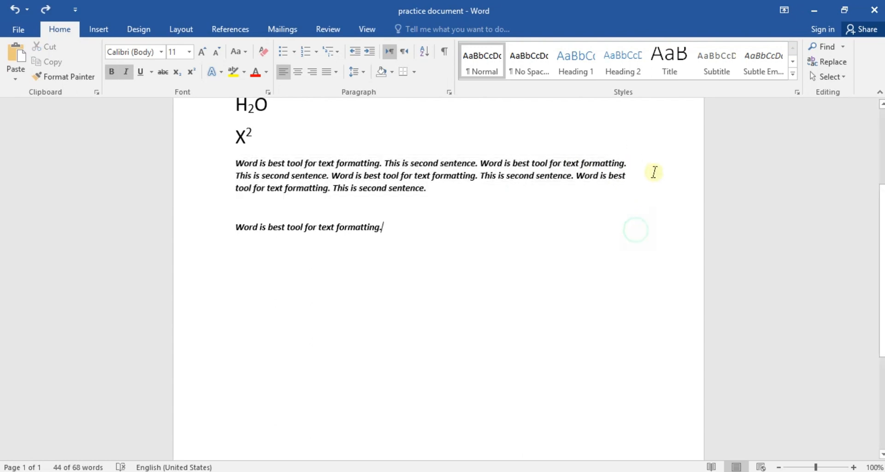
{"action": "left_click", "coordinate": [641, 160]}
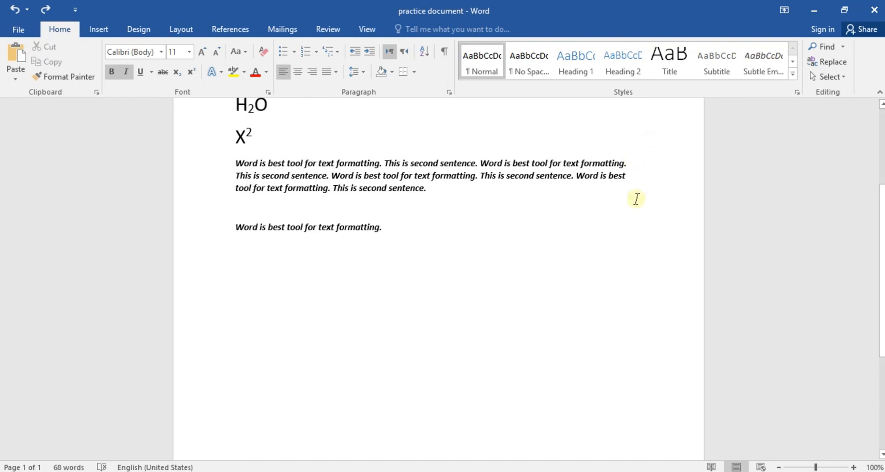
Apply Justify alignment to the whole long paragraph
{"action": "left_click", "coordinate": [234, 162]}
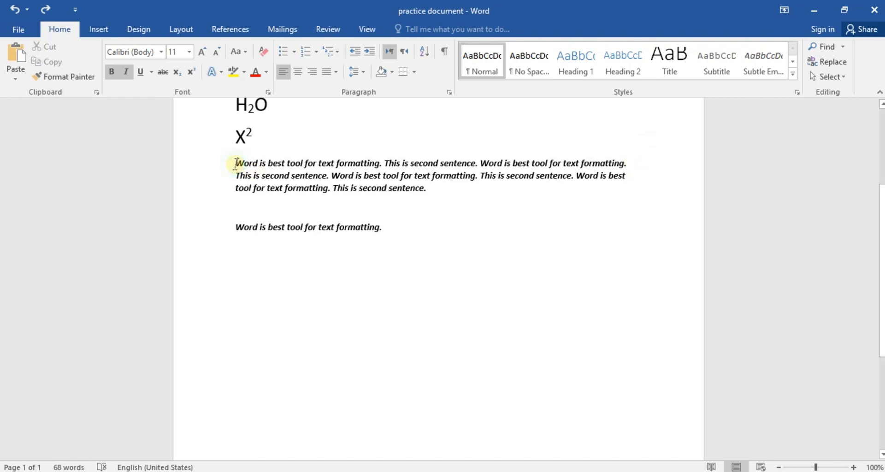
{"action": "left_click", "coordinate": [446, 188], "text": "shift"}
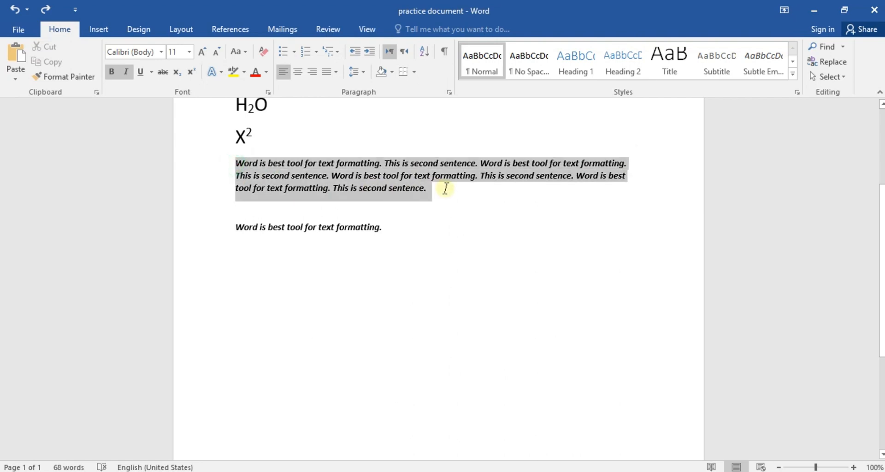
{"action": "left_click", "coordinate": [335, 73]}
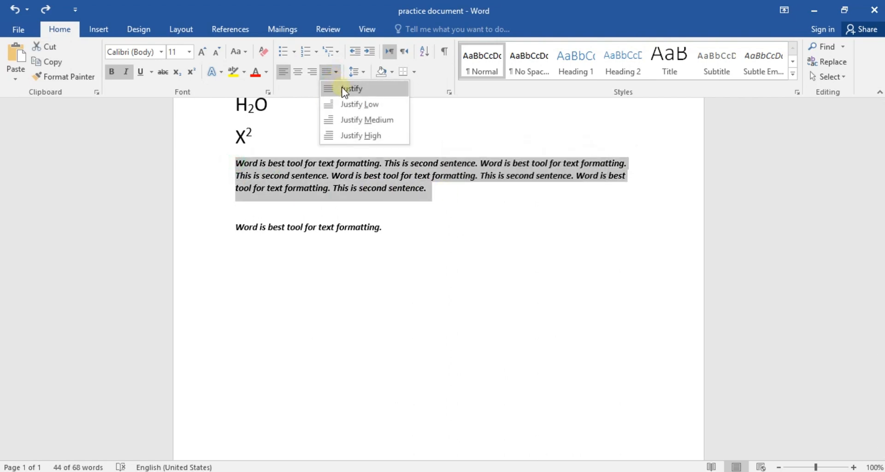
{"action": "left_click", "coordinate": [343, 89]}
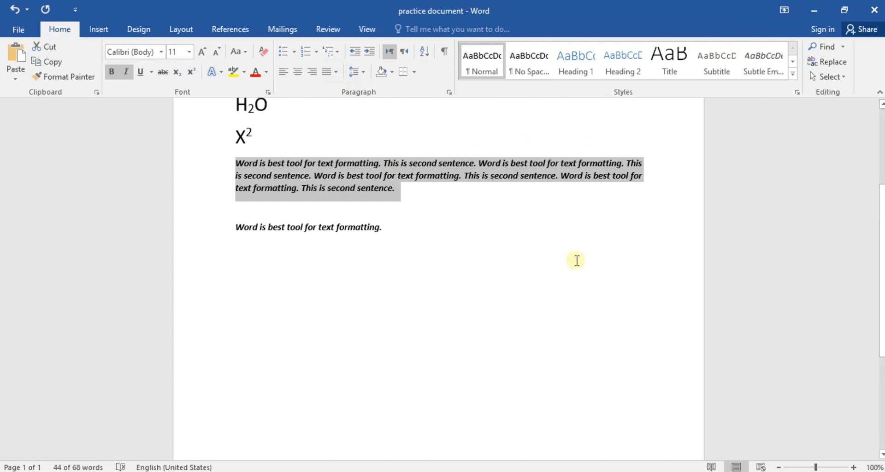
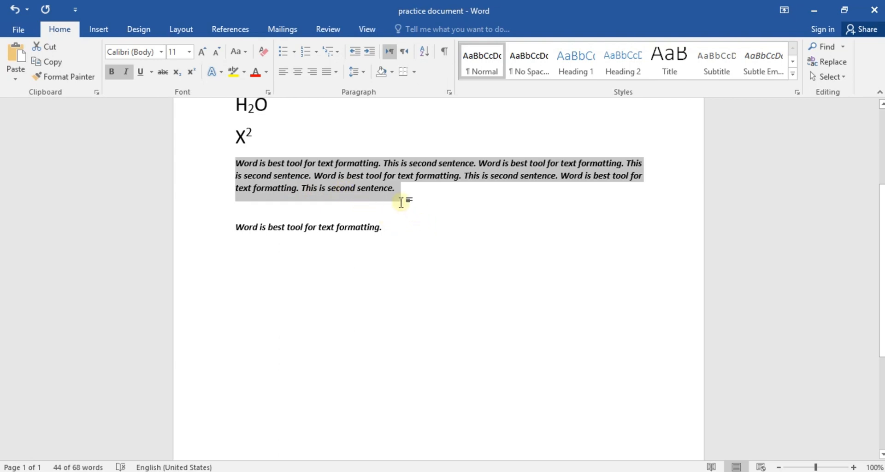
Increase the long paragraph's indent by five levels
{"action": "left_click", "coordinate": [393, 226]}
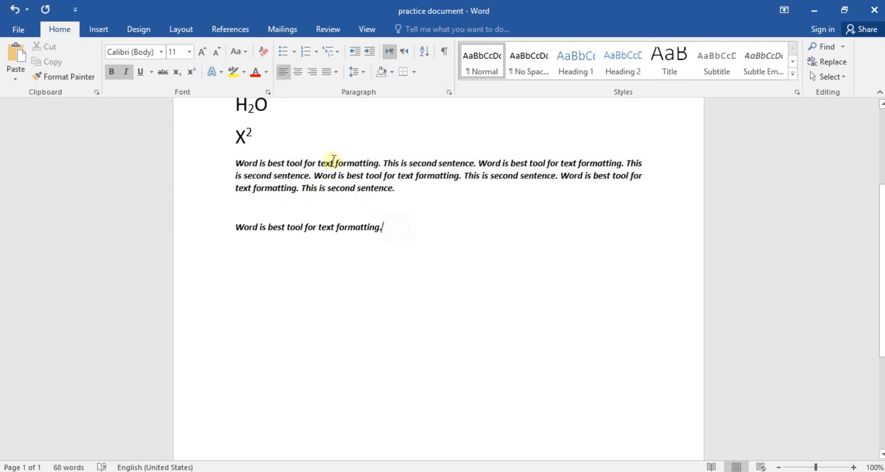
{"action": "left_click", "coordinate": [363, 74]}
{"action": "left_click", "coordinate": [302, 175]}
{"action": "left_click_drag", "start_coordinate": [234, 162], "coordinate": [403, 186]}
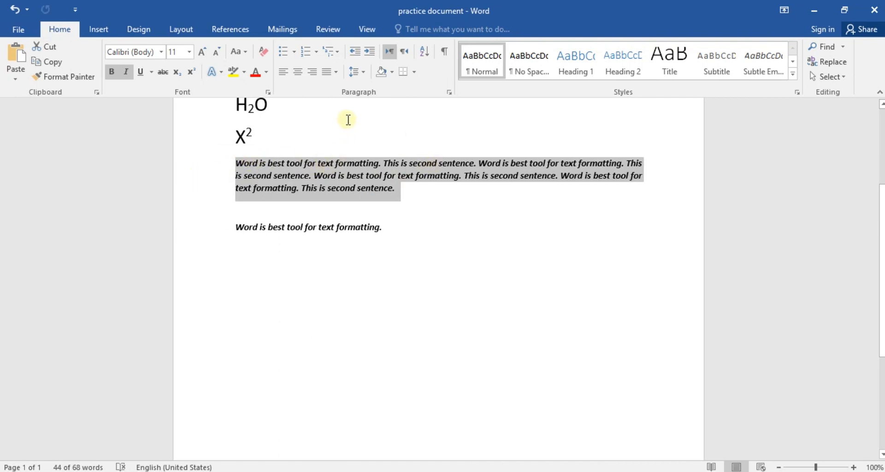
{"action": "left_click", "coordinate": [369, 55]}
{"action": "left_click", "coordinate": [369, 54]}
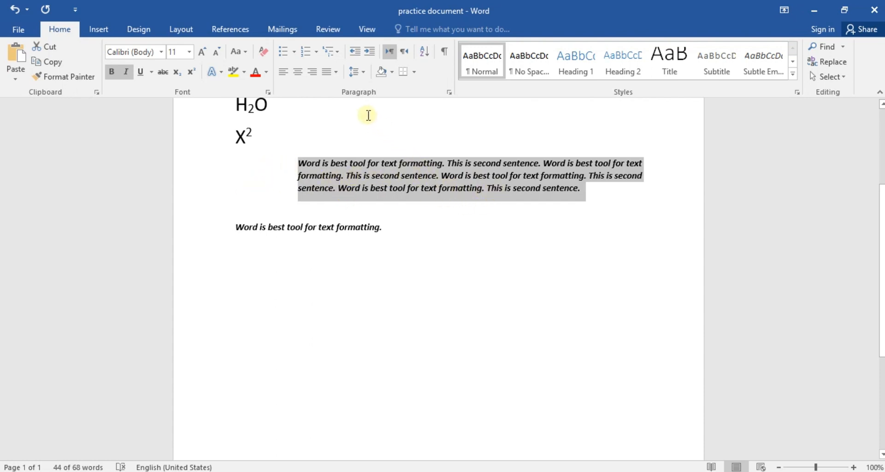
{"action": "left_click", "coordinate": [370, 52]}
{"action": "left_click", "coordinate": [369, 51]}
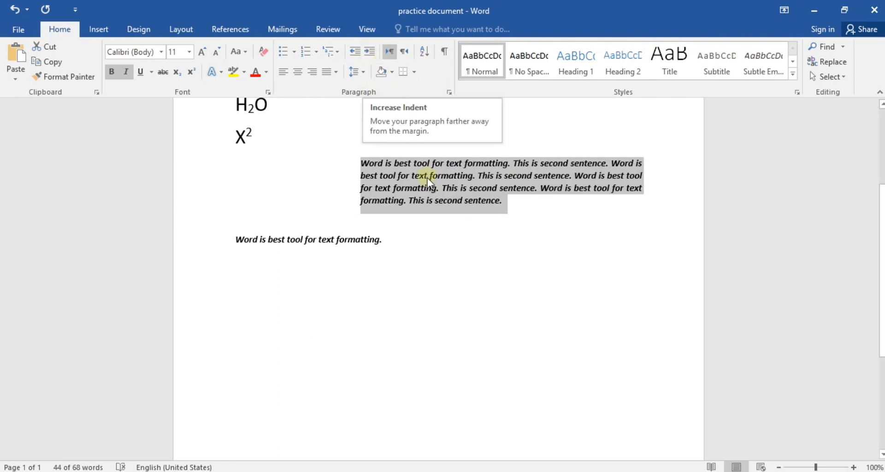
{"action": "key", "text": "ctrl+m"}
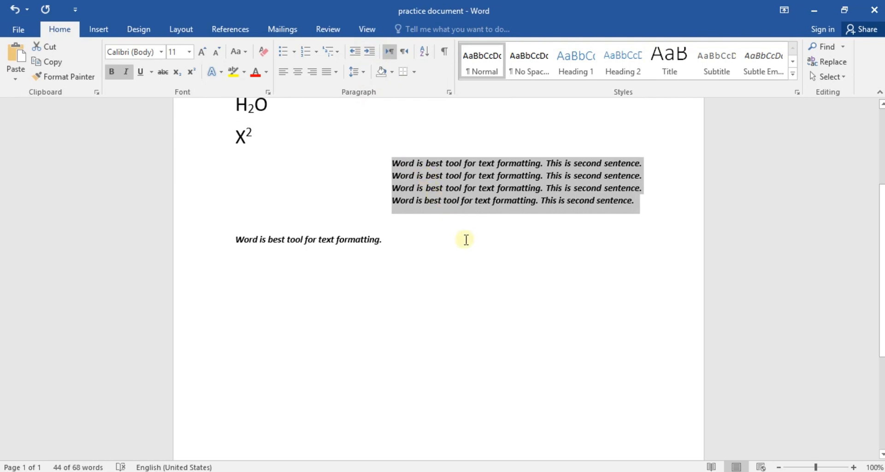
Decrease the long paragraph's indent by five levels, back to the page margin
{"action": "left_click", "coordinate": [357, 54]}
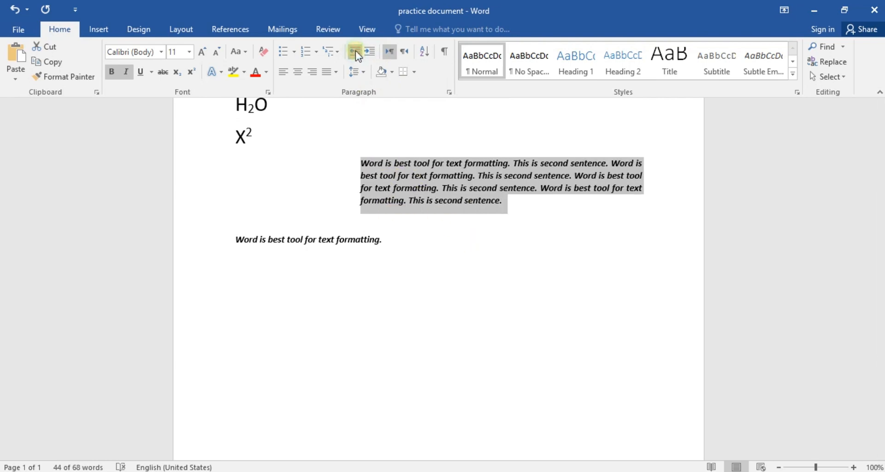
{"action": "left_click", "coordinate": [358, 56]}
{"action": "left_click", "coordinate": [358, 56]}
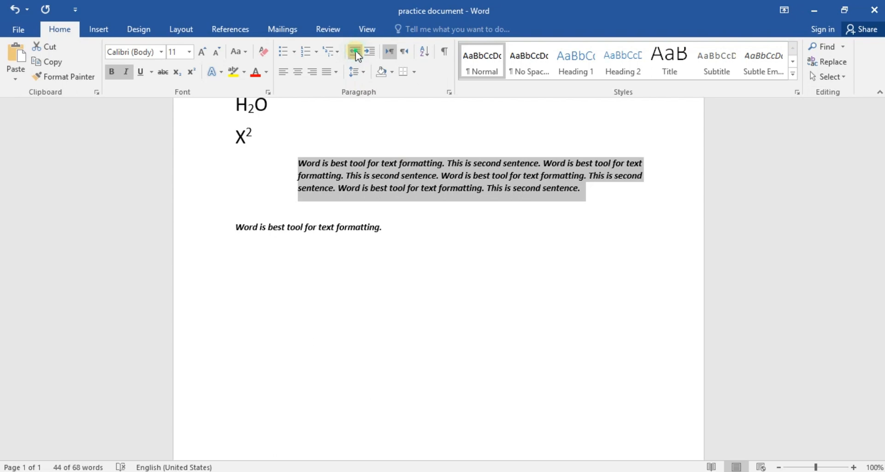
{"action": "left_click", "coordinate": [358, 56]}
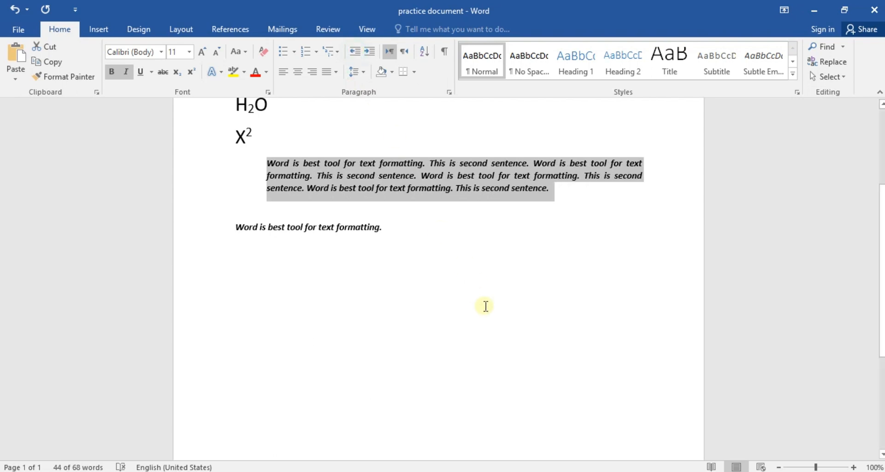
{"action": "key", "text": "ctrl+shift+m"}
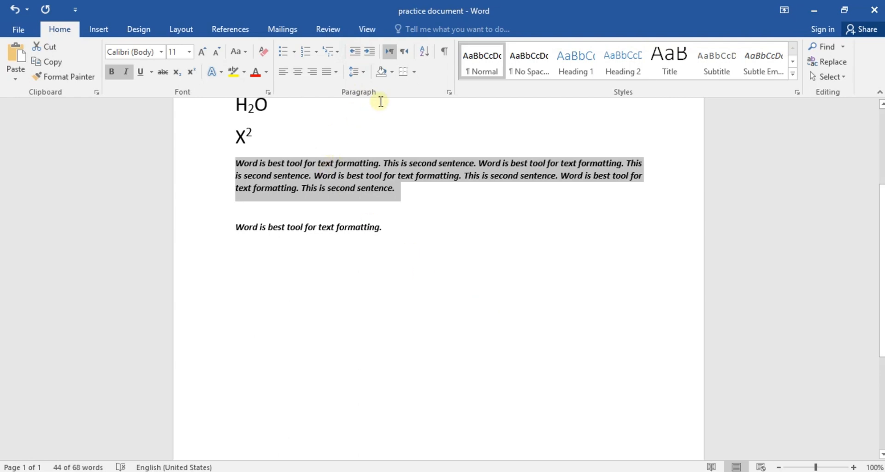
Set the long paragraph's line spacing to 1.0
{"action": "left_click", "coordinate": [364, 73]}
{"action": "left_click", "coordinate": [364, 72]}
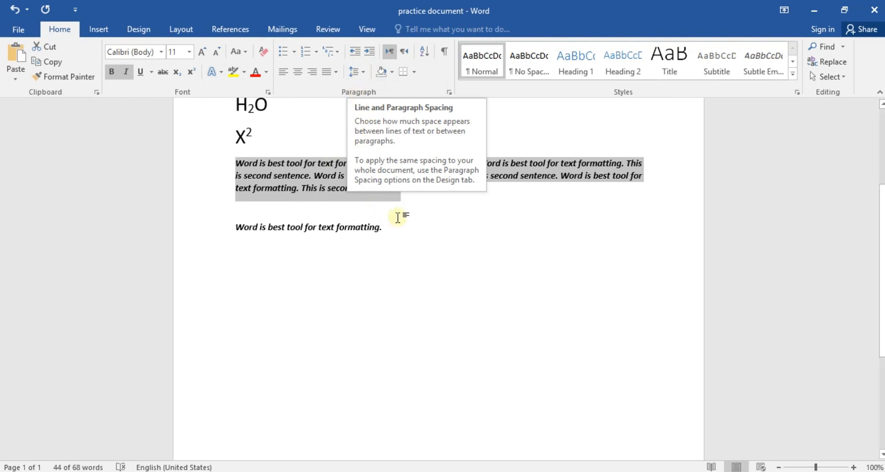
{"action": "left_click", "coordinate": [366, 75]}
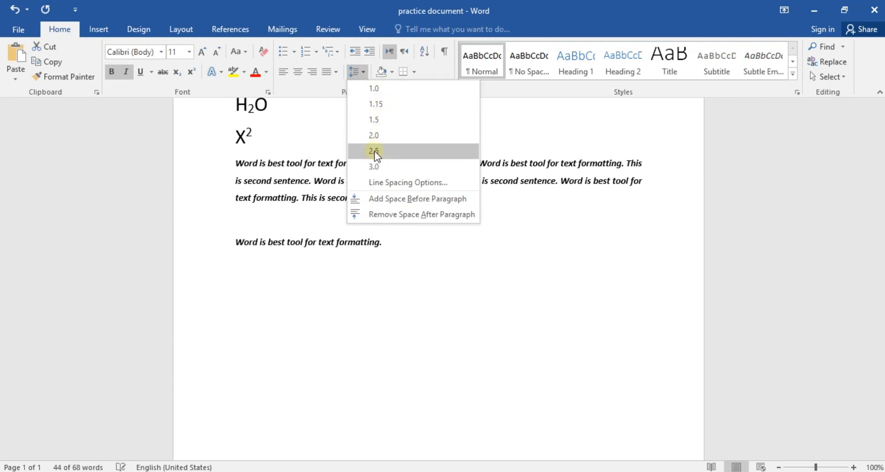
{"action": "left_click", "coordinate": [373, 91]}
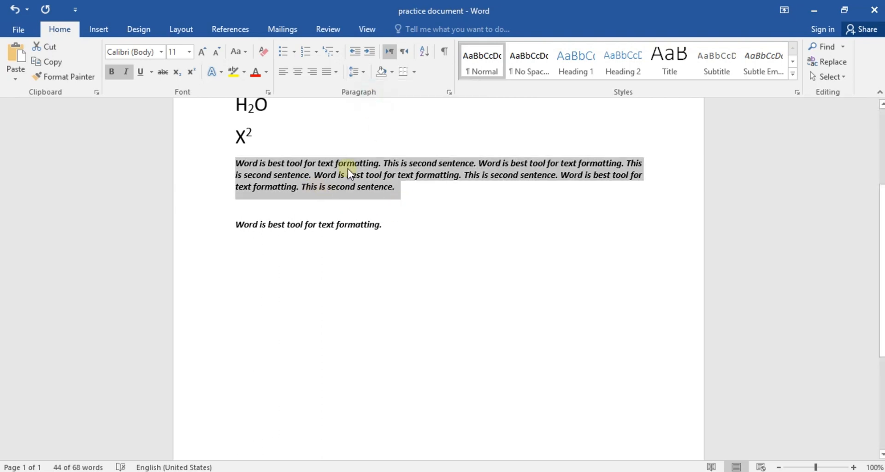
Change the long paragraph's line spacing to 1.15, then increase it to 2.0
{"action": "left_click", "coordinate": [364, 71]}
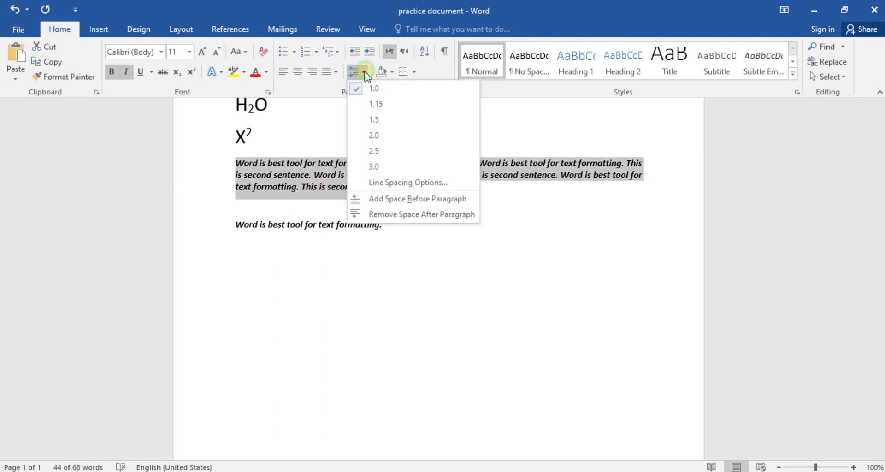
{"action": "left_click", "coordinate": [374, 105]}
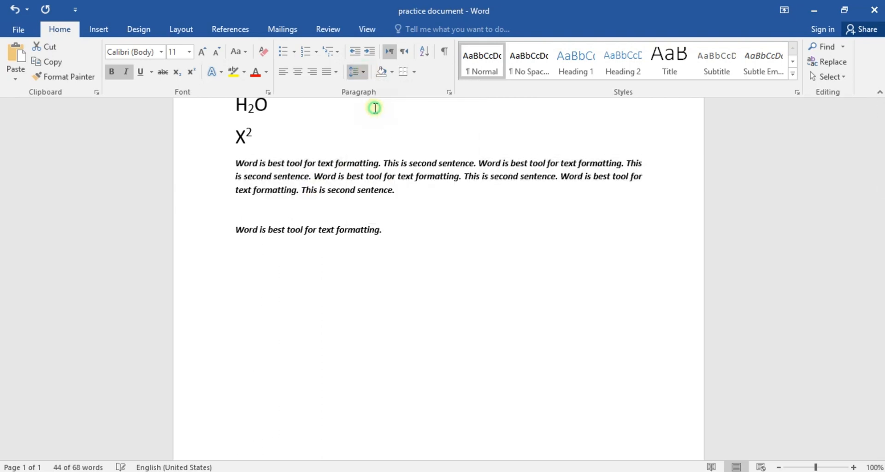
{"action": "left_click", "coordinate": [359, 71]}
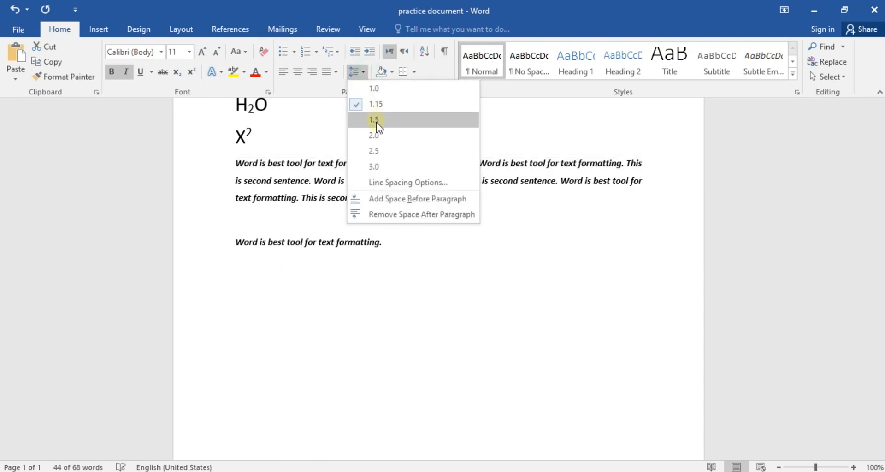
{"action": "left_click", "coordinate": [374, 135]}
{"action": "left_click", "coordinate": [282, 177]}
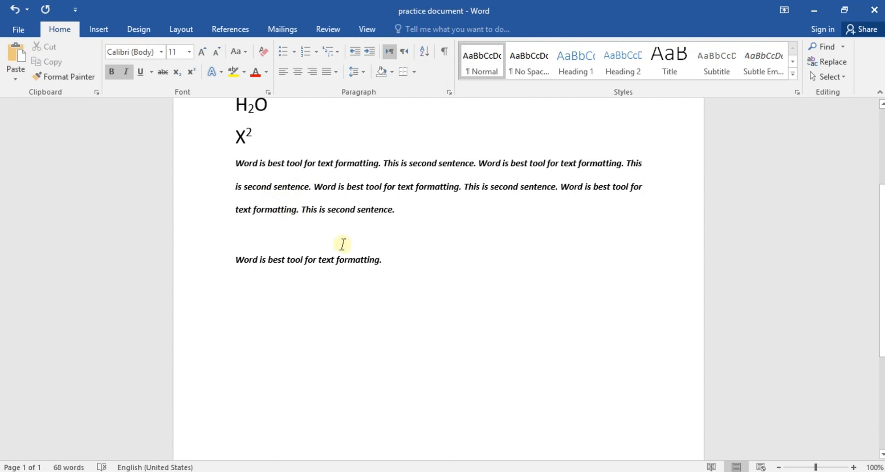
{"action": "left_click", "coordinate": [306, 247]}
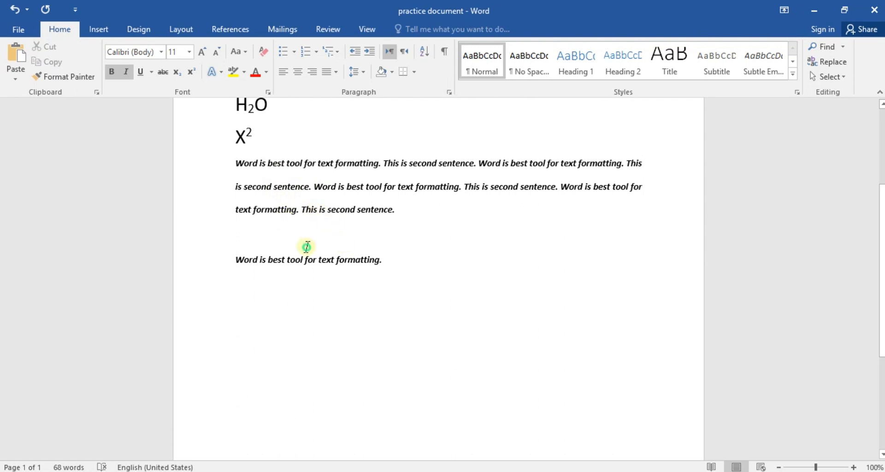
{"action": "left_click", "coordinate": [412, 270]}
{"action": "left_click", "coordinate": [277, 248]}
{"action": "left_click", "coordinate": [402, 256]}
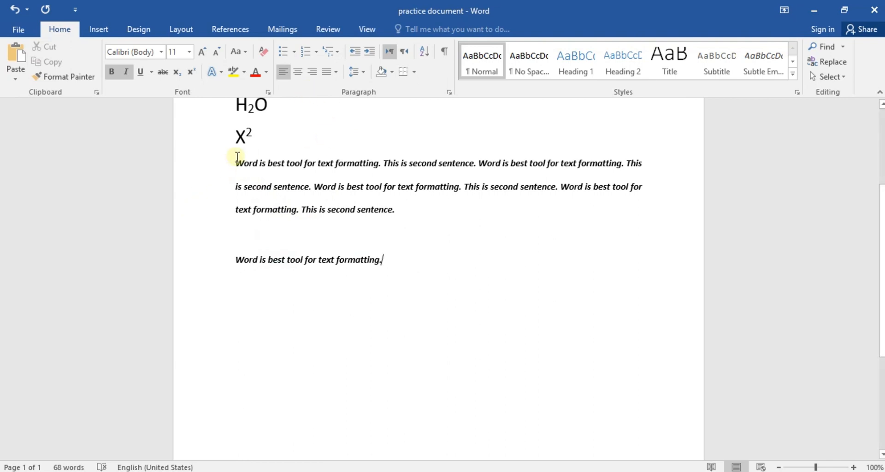
Set line spacing to 1.0 for everything from the long paragraph through the single sentence below it
{"action": "left_click_drag", "start_coordinate": [238, 156], "coordinate": [421, 257]}
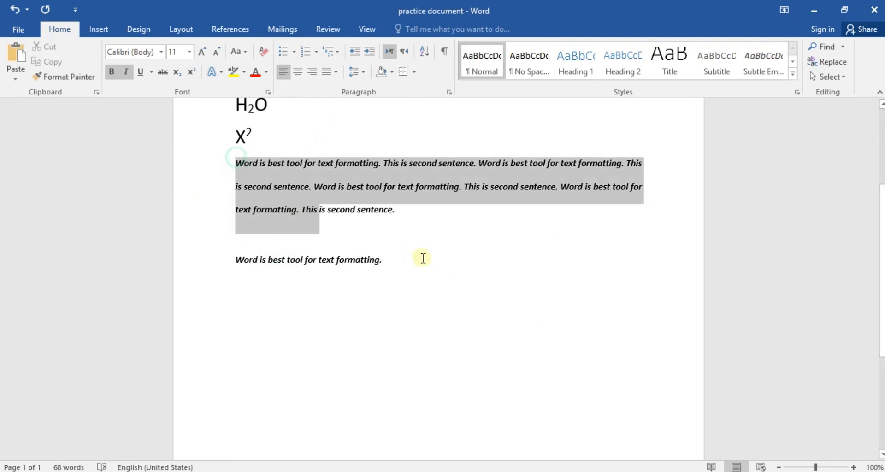
{"action": "left_click", "coordinate": [364, 77]}
{"action": "left_click", "coordinate": [368, 89]}
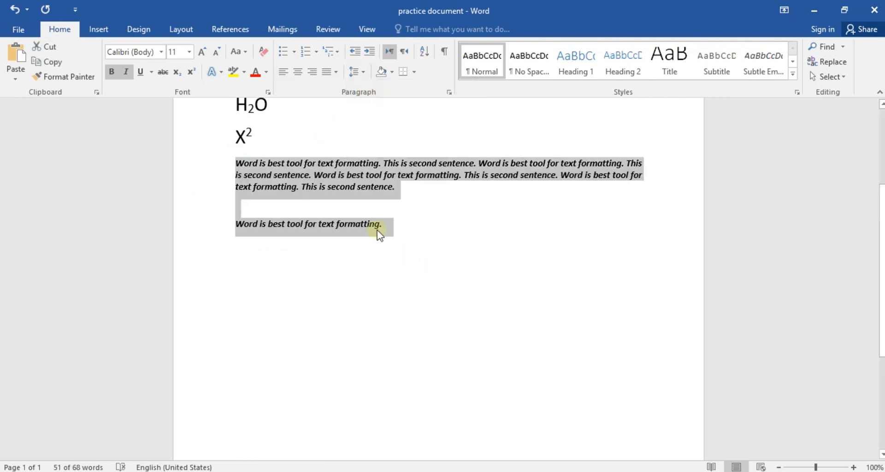
Copy the long paragraph below X² and paste it at the end of the single sentence beneath it
{"action": "left_click", "coordinate": [386, 259]}
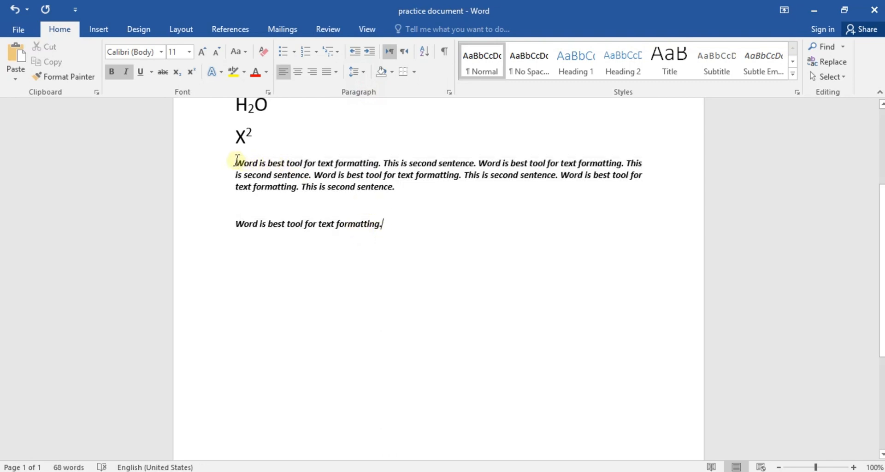
{"action": "left_click_drag", "start_coordinate": [238, 160], "coordinate": [407, 196]}
{"action": "key", "text": "ctrl+c"}
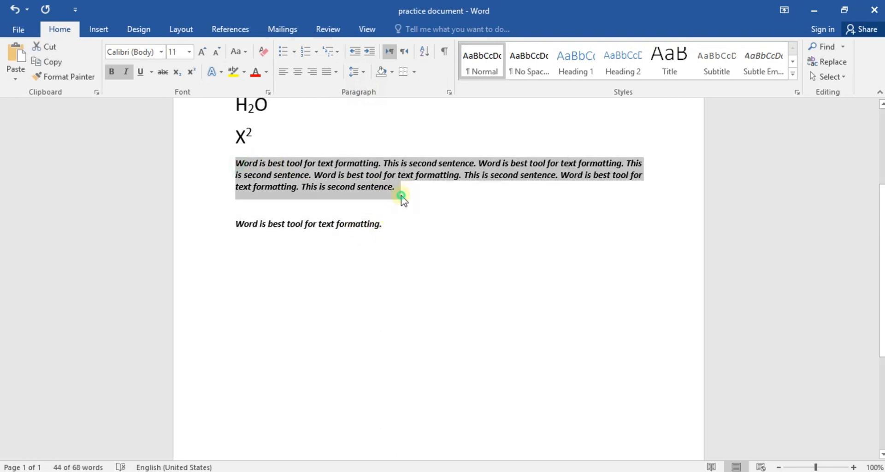
{"action": "left_click", "coordinate": [404, 199]}
{"action": "left_click", "coordinate": [402, 241]}
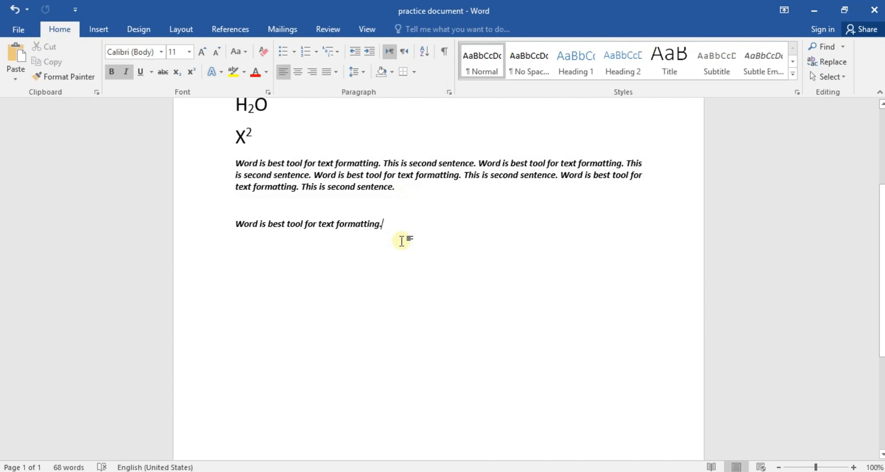
{"action": "key", "text": "ctrl+v"}
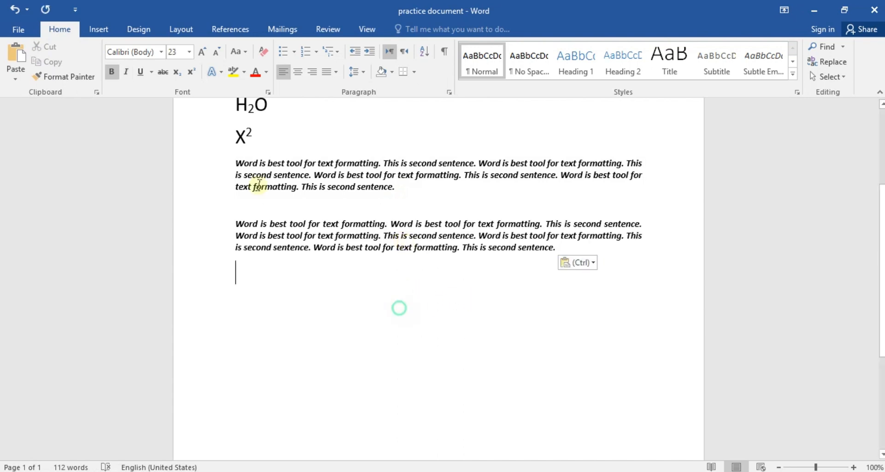
Try 3.0 line spacing on both long paragraphs and undo the change
{"action": "left_click", "coordinate": [234, 163]}
{"action": "left_click_drag", "start_coordinate": [418, 239], "coordinate": [595, 247]}
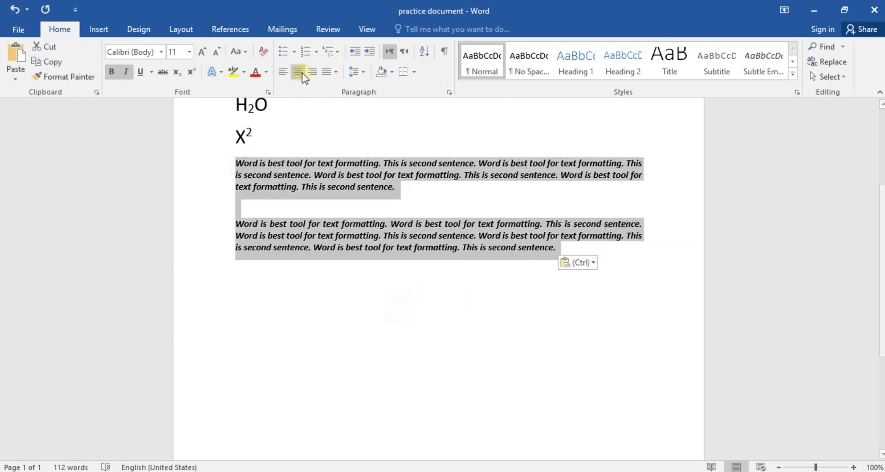
{"action": "left_click", "coordinate": [365, 72]}
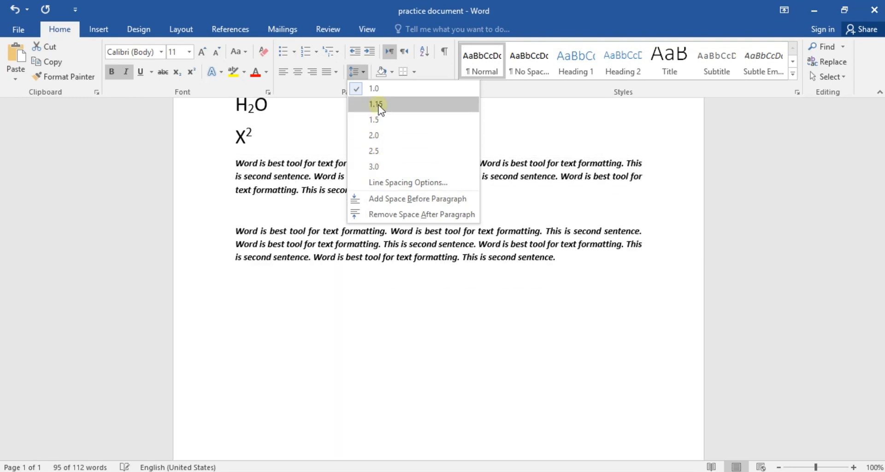
{"action": "left_click", "coordinate": [375, 166]}
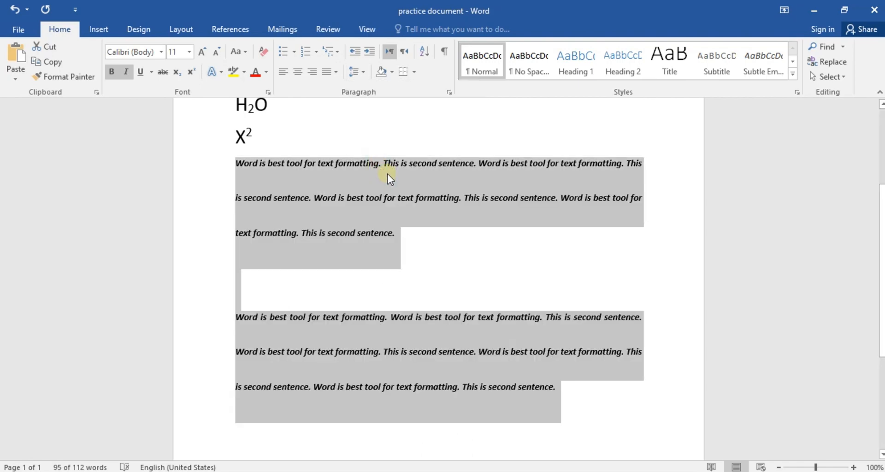
{"action": "key", "text": "ctrl+z"}
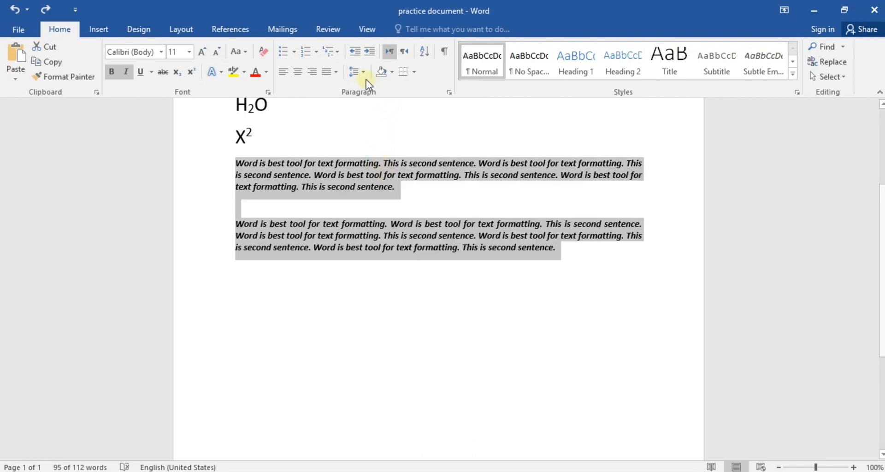
View the Indents and Spacing and the Line and Page Breaks settings for the selected paragraphs, and cancel without changes
{"action": "left_click", "coordinate": [363, 73]}
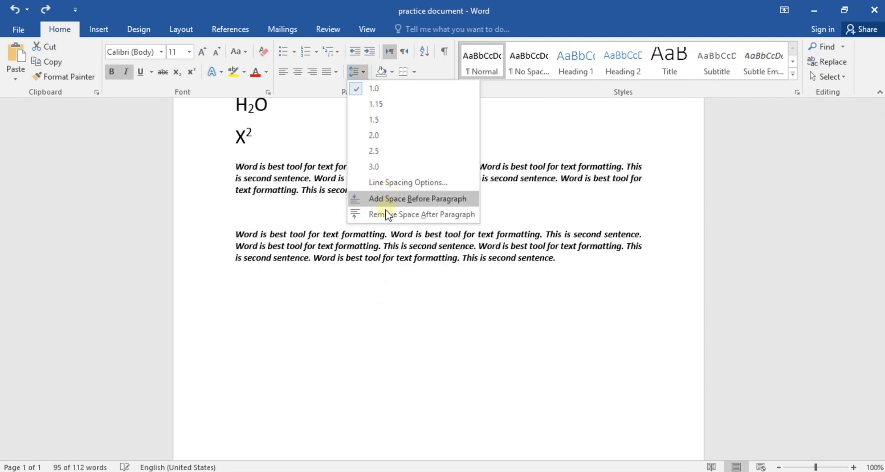
{"action": "left_click", "coordinate": [381, 188]}
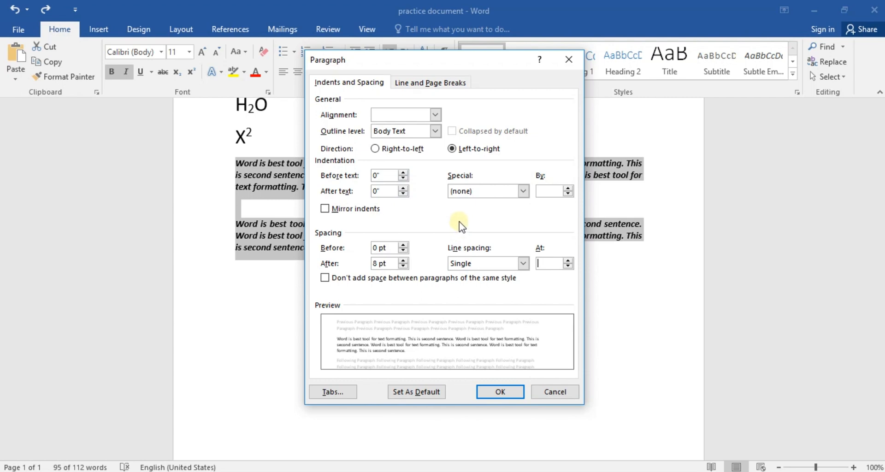
{"action": "left_click", "coordinate": [400, 83]}
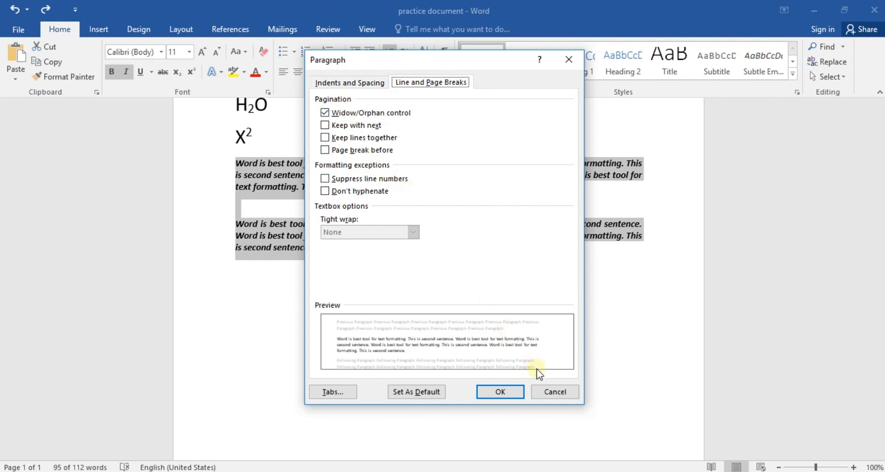
{"action": "left_click", "coordinate": [546, 393]}
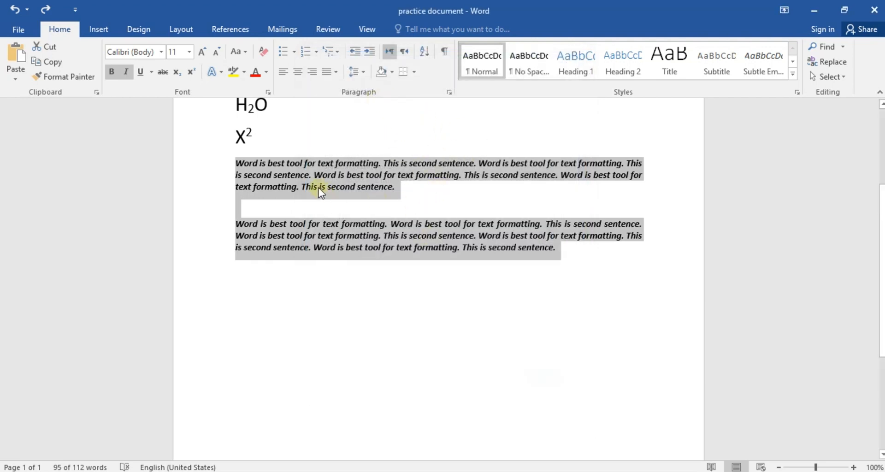
Add space before both selected long paragraphs and remove the space after them
{"action": "left_click", "coordinate": [364, 76]}
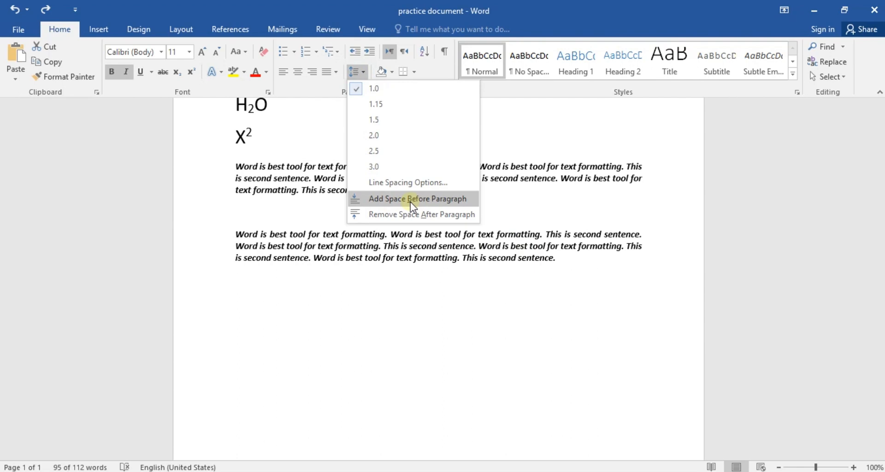
{"action": "left_click", "coordinate": [393, 204]}
{"action": "left_click", "coordinate": [357, 72]}
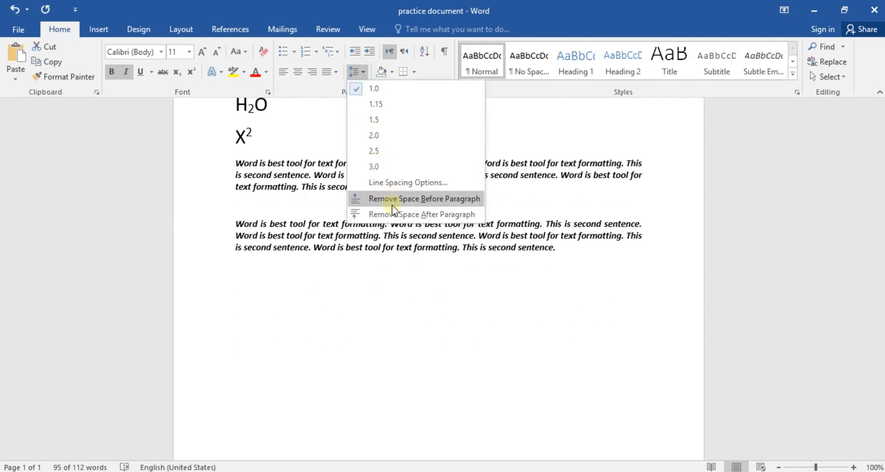
{"action": "left_click", "coordinate": [414, 215]}
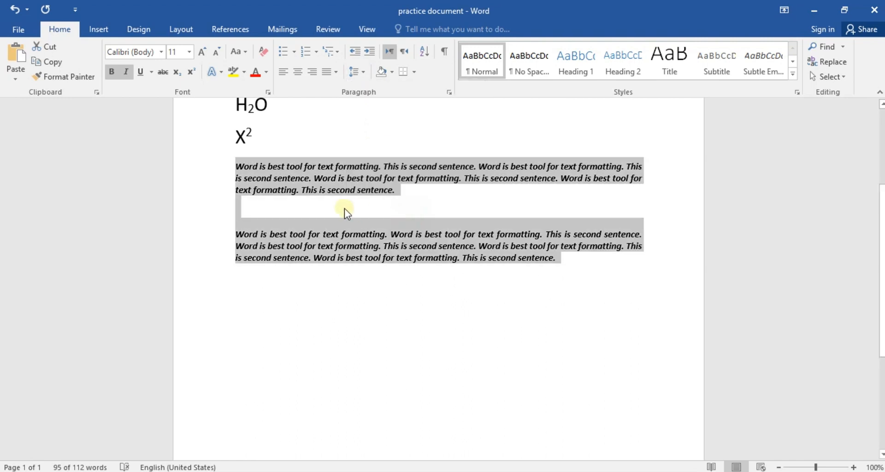
{"action": "left_click", "coordinate": [247, 211]}
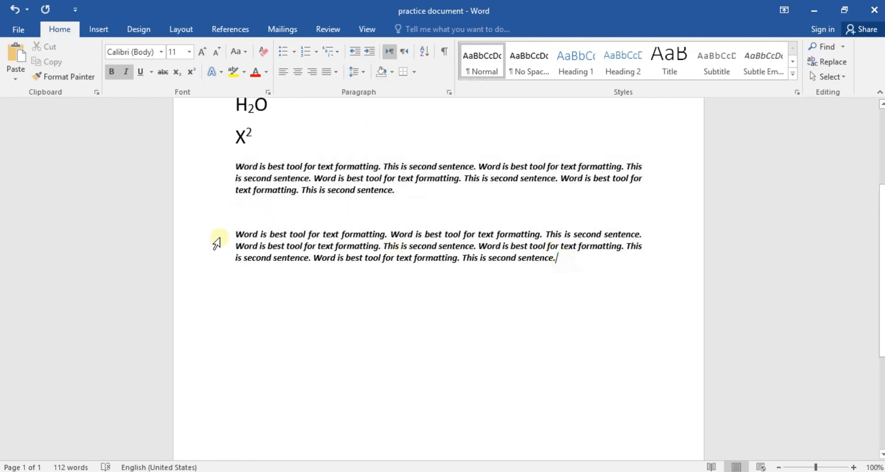
{"action": "left_click_drag", "start_coordinate": [233, 231], "coordinate": [509, 264]}
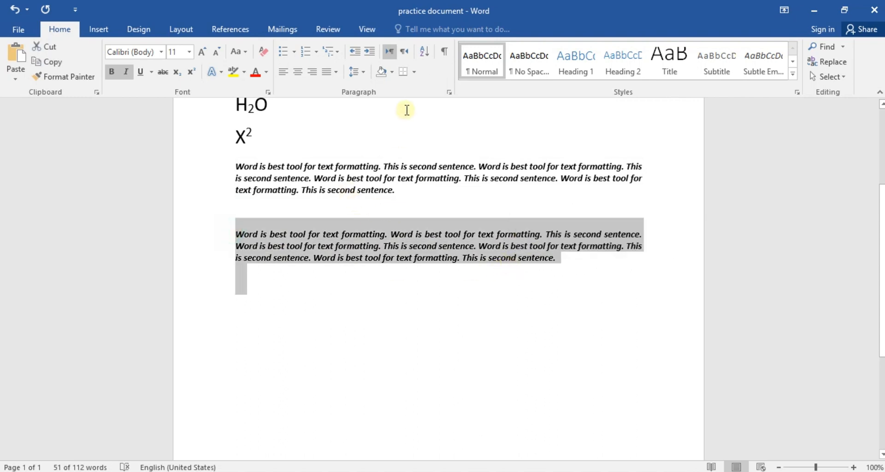
{"action": "left_click", "coordinate": [446, 225]}
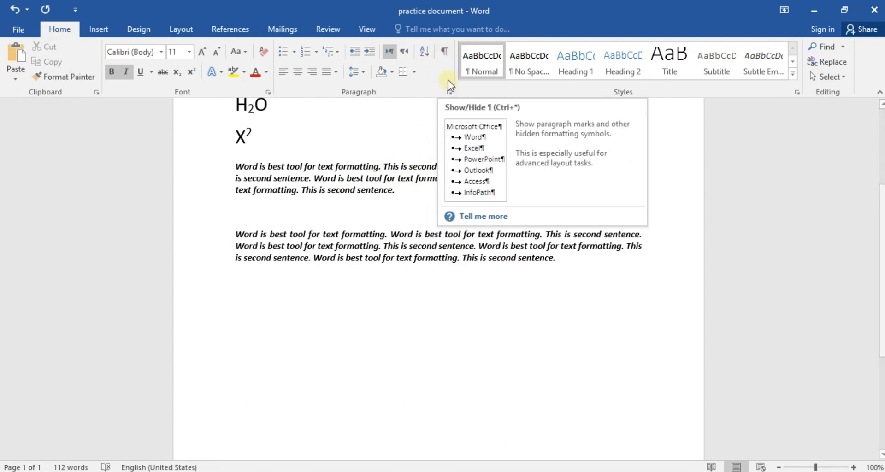
Show paragraph marks and other hidden formatting symbols and look over the whole document
{"action": "left_click", "coordinate": [444, 49]}
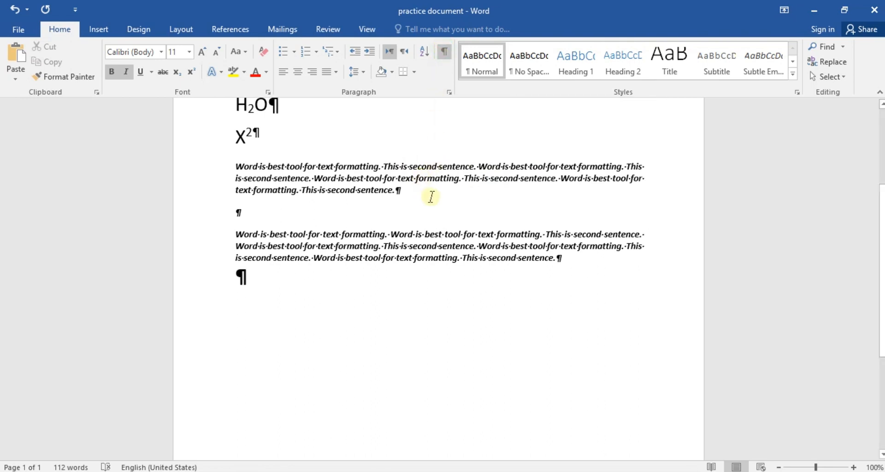
{"action": "scroll", "coordinate": [420, 195], "scroll_direction": "up", "scroll_amount": 4}
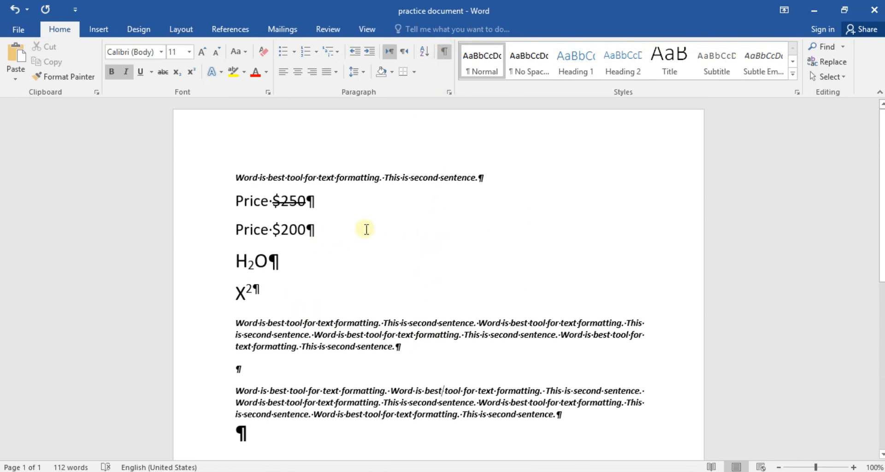
{"action": "scroll", "coordinate": [363, 275], "scroll_direction": "down", "scroll_amount": 3}
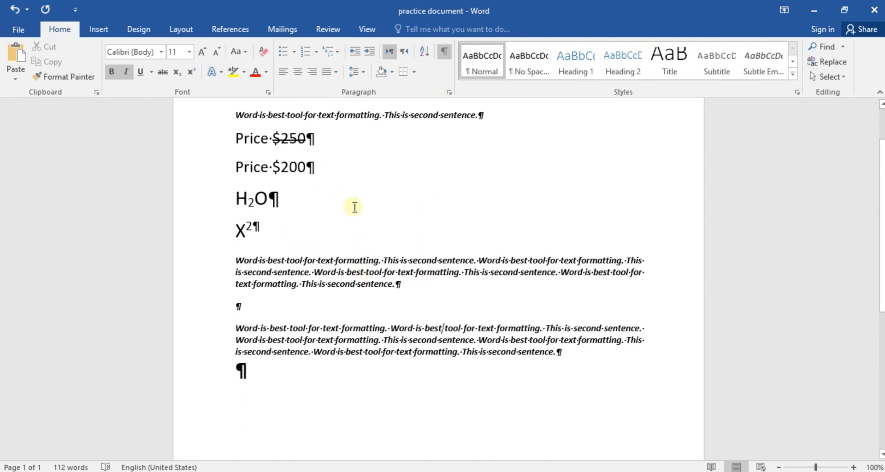
{"action": "scroll", "coordinate": [354, 206], "scroll_direction": "up", "scroll_amount": 3}
Examine the space dots and paragraph marks in and between the long paragraphs, and hide the formatting symbols again
{"action": "left_click", "coordinate": [322, 334]}
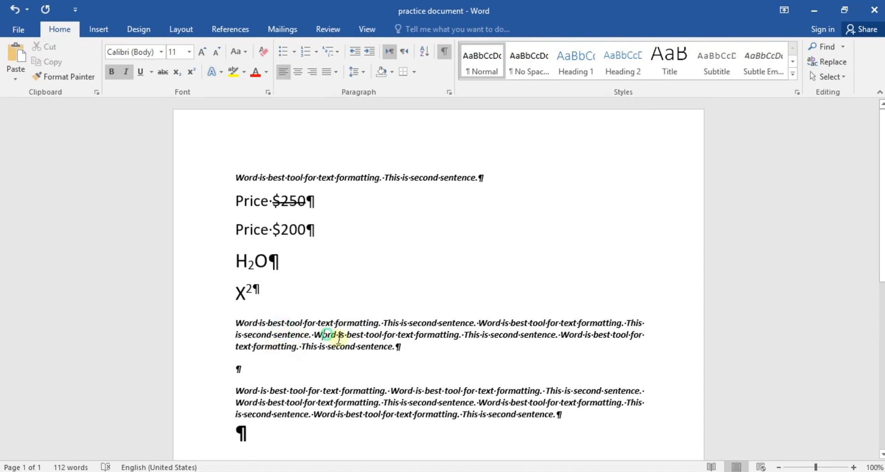
{"action": "left_click_drag", "start_coordinate": [399, 347], "coordinate": [235, 322]}
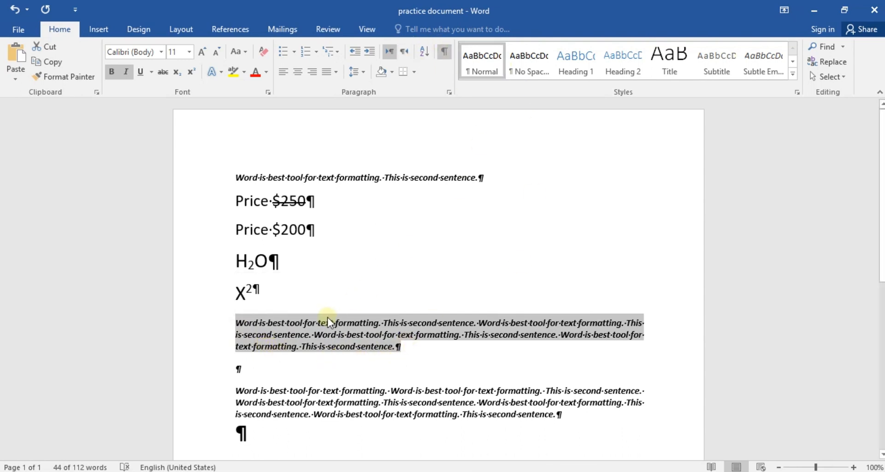
{"action": "scroll", "coordinate": [320, 320], "scroll_direction": "down", "scroll_amount": 2}
{"action": "scroll", "coordinate": [319, 320], "scroll_direction": "down", "scroll_amount": 2}
{"action": "left_click", "coordinate": [258, 229]}
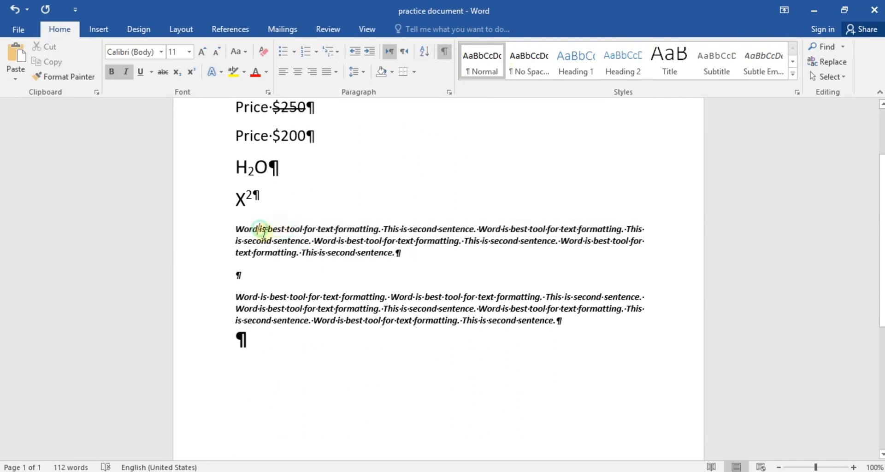
{"action": "scroll", "coordinate": [324, 248], "scroll_direction": "down", "scroll_amount": 1}
{"action": "left_click", "coordinate": [305, 203]}
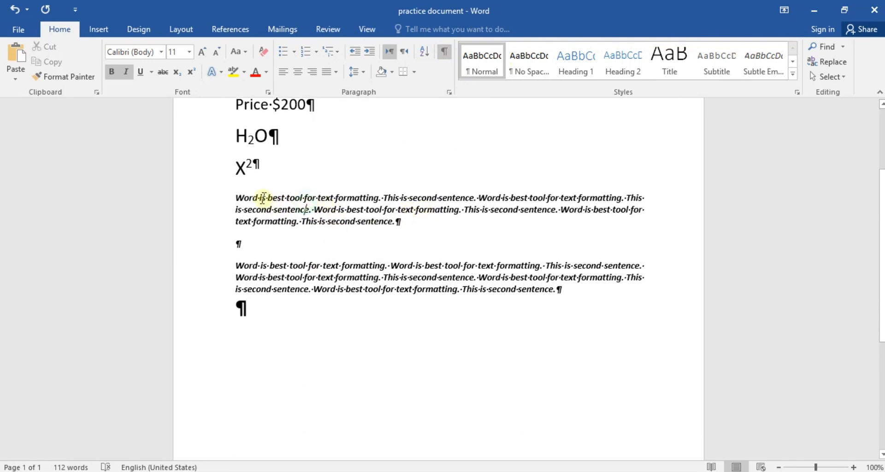
{"action": "left_click", "coordinate": [261, 197]}
{"action": "left_click", "coordinate": [342, 239]}
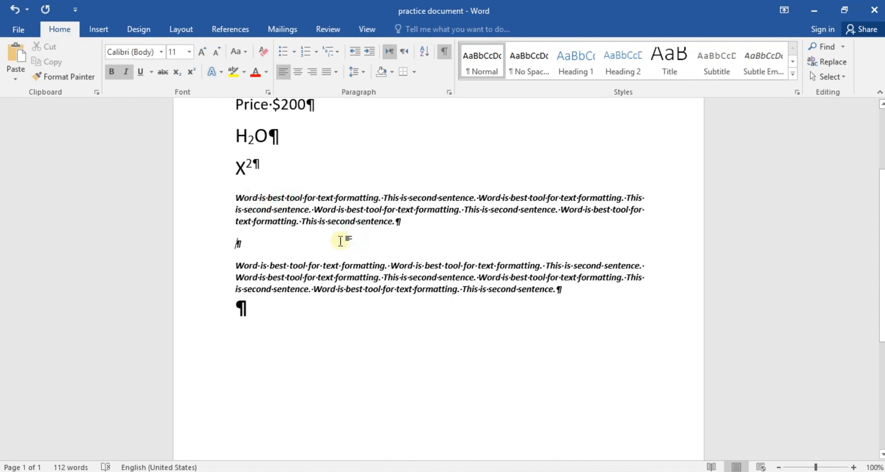
{"action": "left_click", "coordinate": [445, 52]}
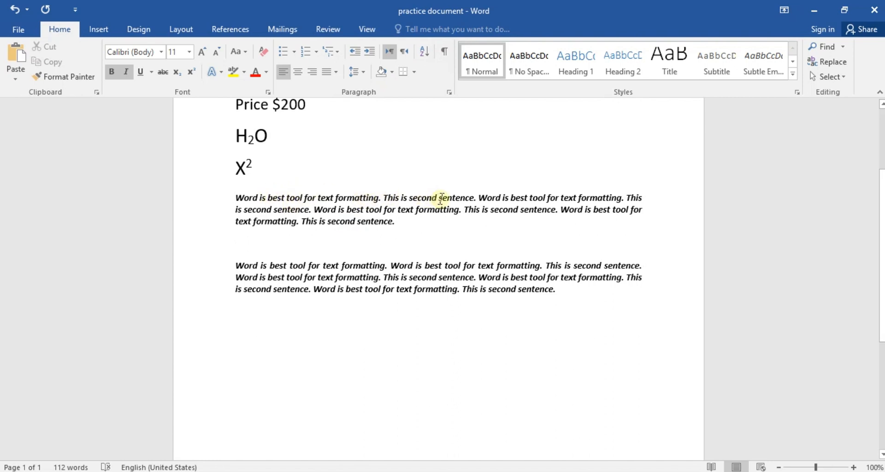
Insert an extra space between "second" and "sentence" in the first long paragraph's first line, and show the hidden formatting symbols
{"action": "left_click", "coordinate": [440, 197]}
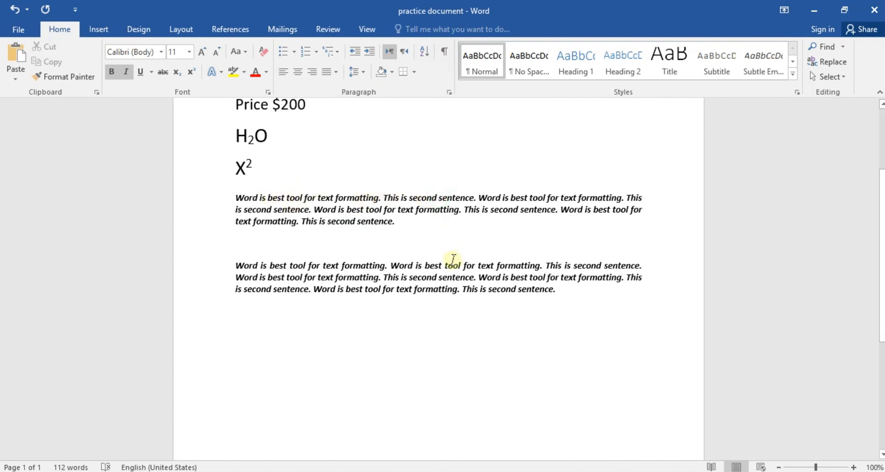
{"action": "left_click", "coordinate": [423, 234]}
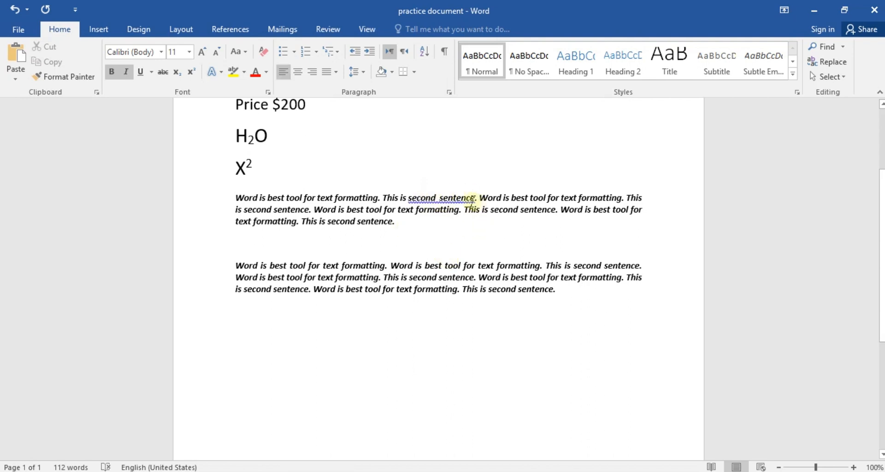
{"action": "scroll", "coordinate": [443, 235], "scroll_direction": "up", "scroll_amount": 3}
{"action": "left_click", "coordinate": [444, 52]}
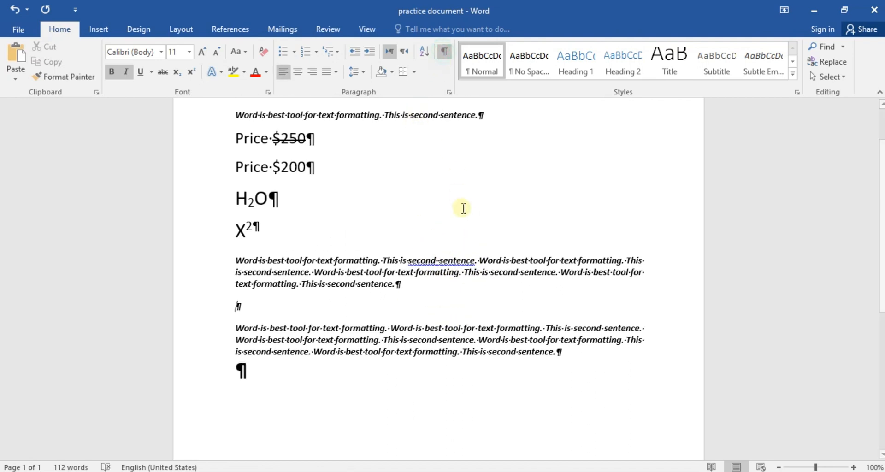
Zoom in to 230% and examine the space dots and paragraph marks throughout the document
{"action": "scroll", "coordinate": [444, 258], "scroll_direction": "up", "scroll_amount": 13, "text": "ctrl"}
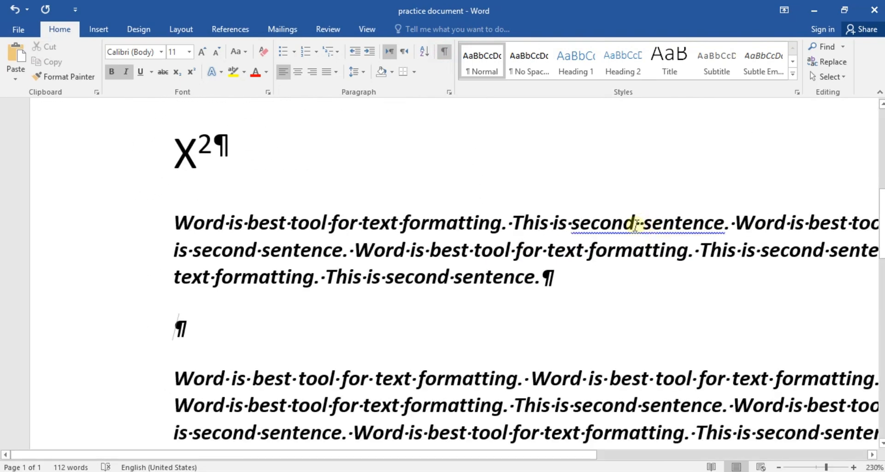
{"action": "scroll", "coordinate": [512, 251], "scroll_direction": "down", "scroll_amount": 3}
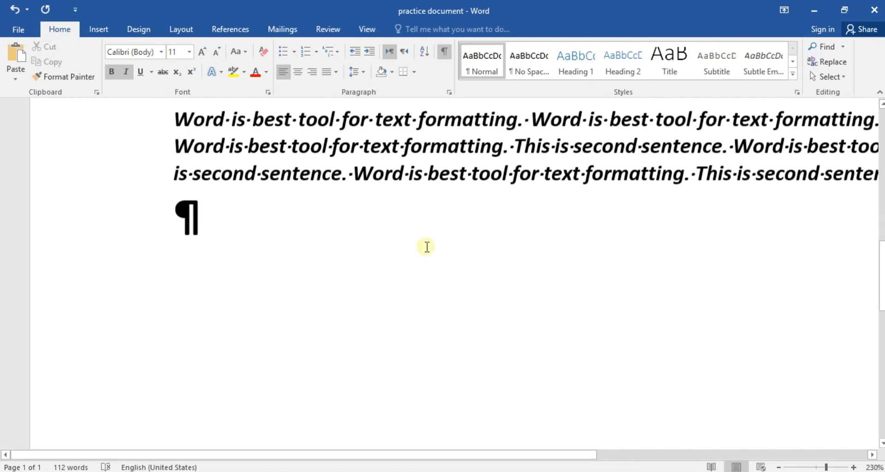
{"action": "scroll", "coordinate": [424, 244], "scroll_direction": "up", "scroll_amount": 2}
{"action": "scroll", "coordinate": [350, 256], "scroll_direction": "down", "scroll_amount": 3}
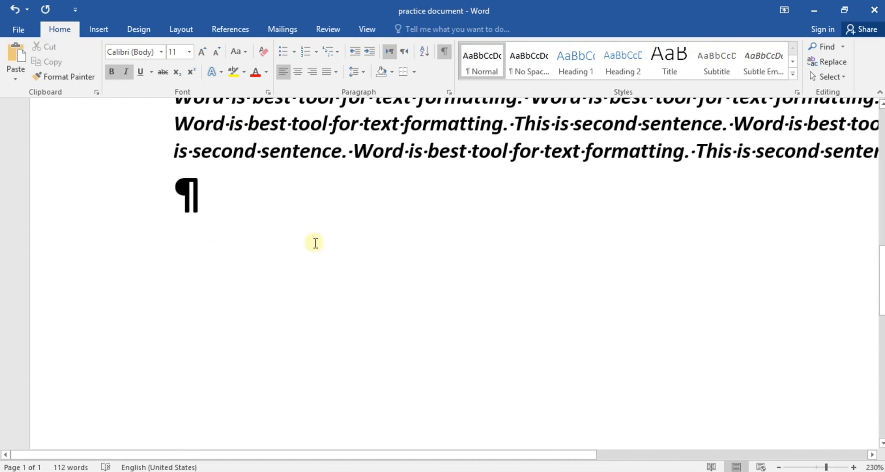
{"action": "scroll", "coordinate": [276, 242], "scroll_direction": "up", "scroll_amount": 5}
{"action": "scroll", "coordinate": [227, 247], "scroll_direction": "up", "scroll_amount": 3}
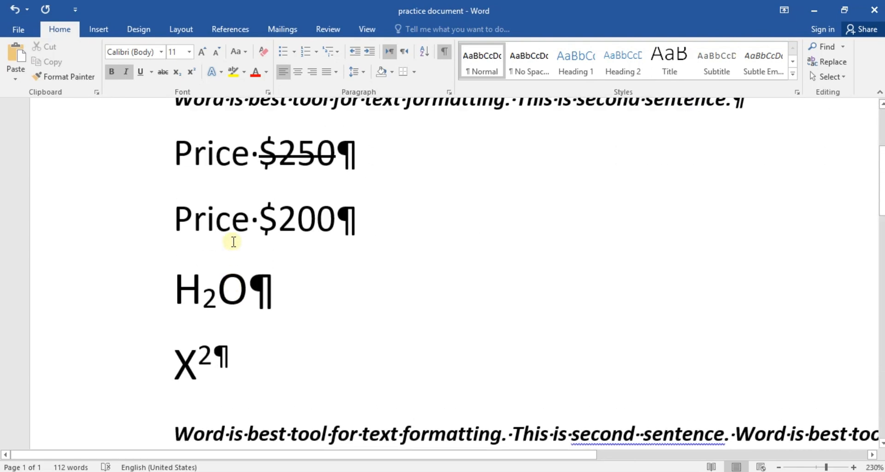
{"action": "scroll", "coordinate": [232, 241], "scroll_direction": "down", "scroll_amount": 3}
{"action": "scroll", "coordinate": [218, 316], "scroll_direction": "up", "scroll_amount": 3}
{"action": "scroll", "coordinate": [224, 263], "scroll_direction": "up", "scroll_amount": 3}
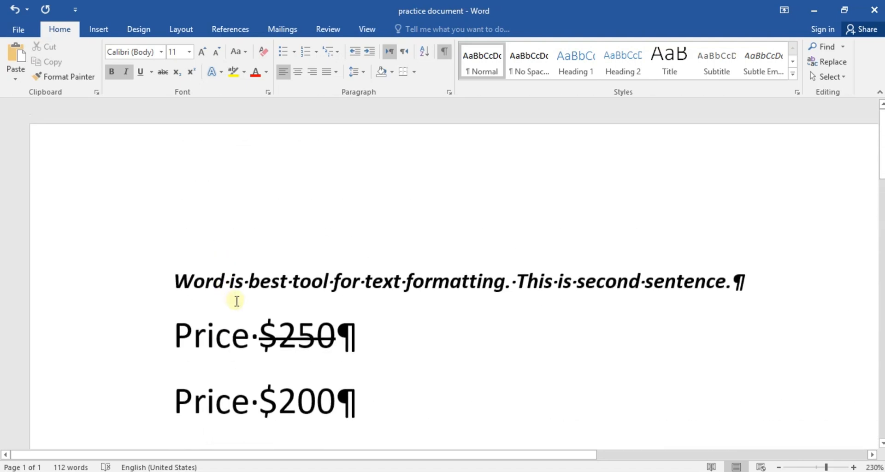
Examine the paragraph marks after the price lines, H2O, X2 and the long paragraphs, and hide the formatting symbols at 100% zoom
{"action": "scroll", "coordinate": [289, 318], "scroll_direction": "down", "scroll_amount": 4}
{"action": "scroll", "coordinate": [258, 322], "scroll_direction": "up", "scroll_amount": 1}
{"action": "scroll", "coordinate": [240, 322], "scroll_direction": "down", "scroll_amount": 3}
{"action": "scroll", "coordinate": [249, 320], "scroll_direction": "up", "scroll_amount": 5}
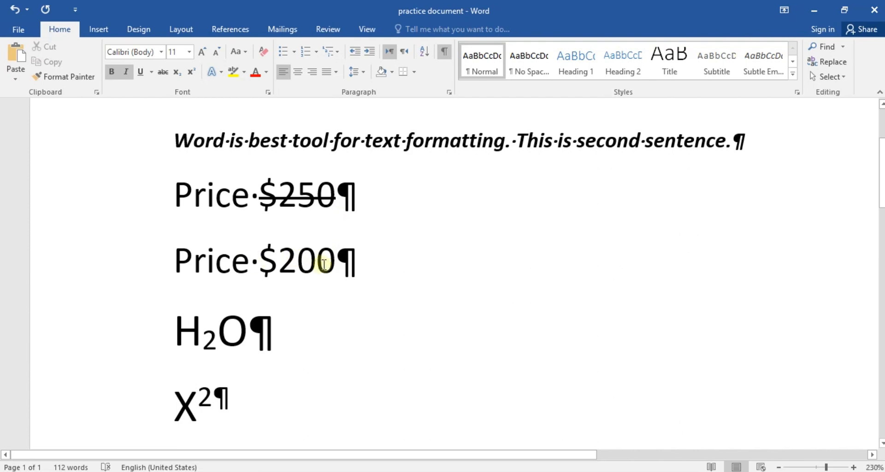
{"action": "scroll", "coordinate": [222, 396], "scroll_direction": "down", "scroll_amount": 5}
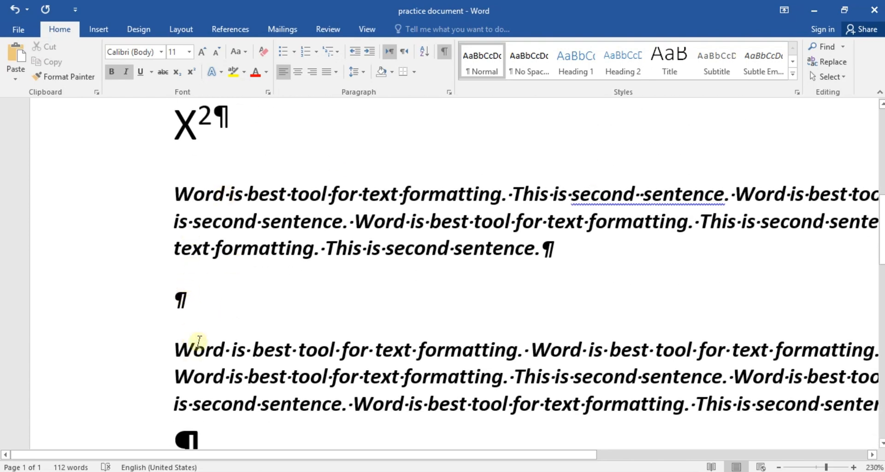
{"action": "scroll", "coordinate": [208, 322], "scroll_direction": "down", "scroll_amount": 5}
{"action": "scroll", "coordinate": [254, 300], "scroll_direction": "up", "scroll_amount": 4}
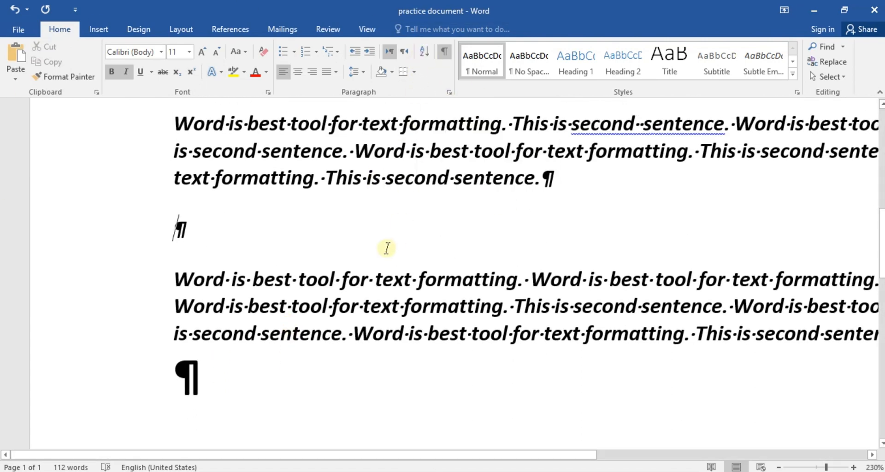
{"action": "scroll", "coordinate": [386, 245], "scroll_direction": "down", "scroll_amount": 12, "text": "ctrl"}
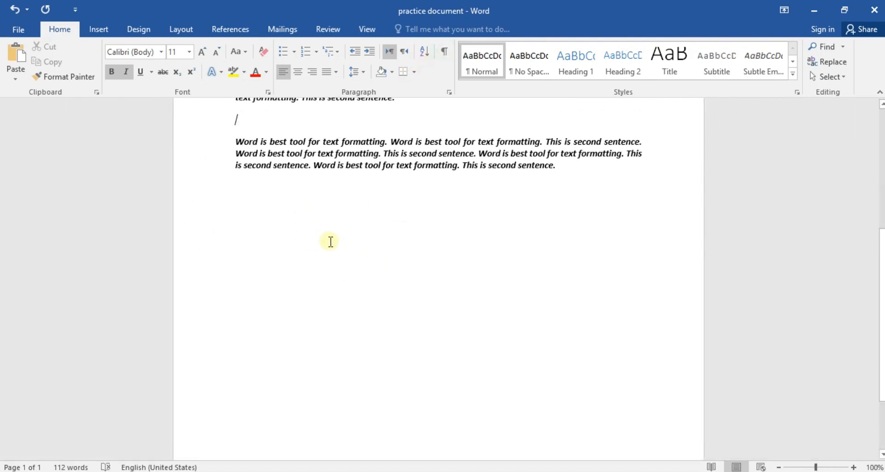
Enter the numbers 1, 2, 3 and 4 on separate lines below the last long paragraph
{"action": "left_click", "coordinate": [324, 231]}
{"action": "key", "text": "Return"}
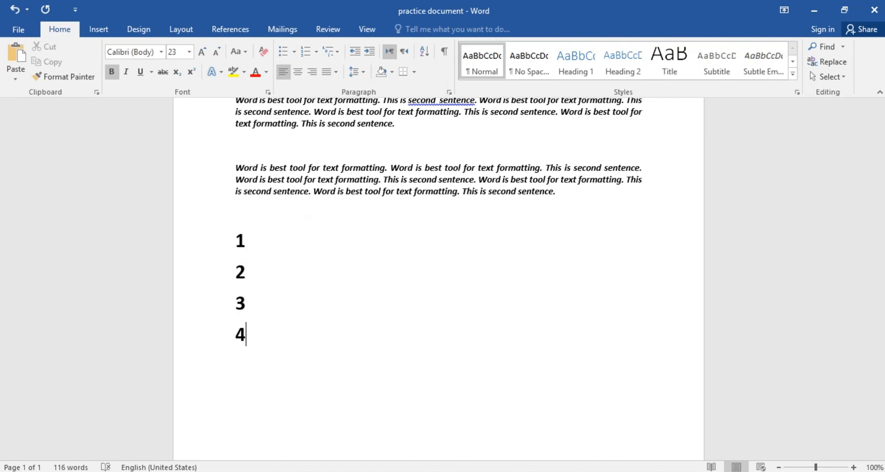
{"action": "left_click", "coordinate": [287, 293]}
Sort the four number lines in descending order, and delete the sorted list
{"action": "left_click_drag", "start_coordinate": [238, 231], "coordinate": [250, 325]}
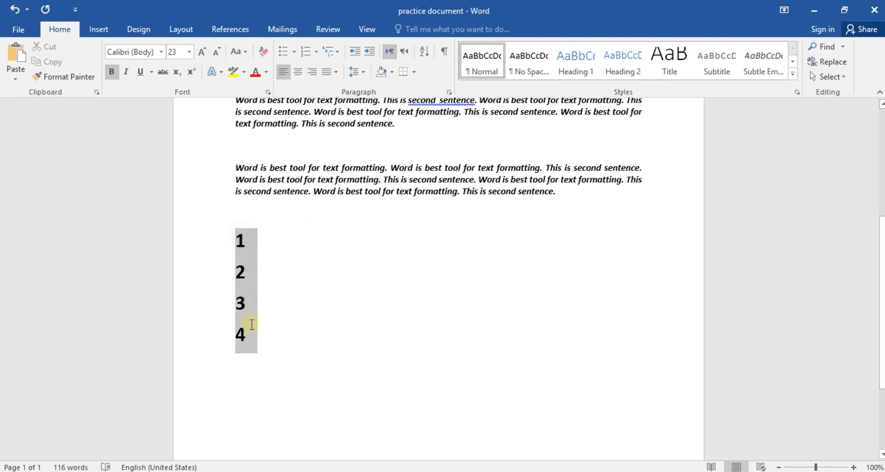
{"action": "left_click", "coordinate": [424, 51]}
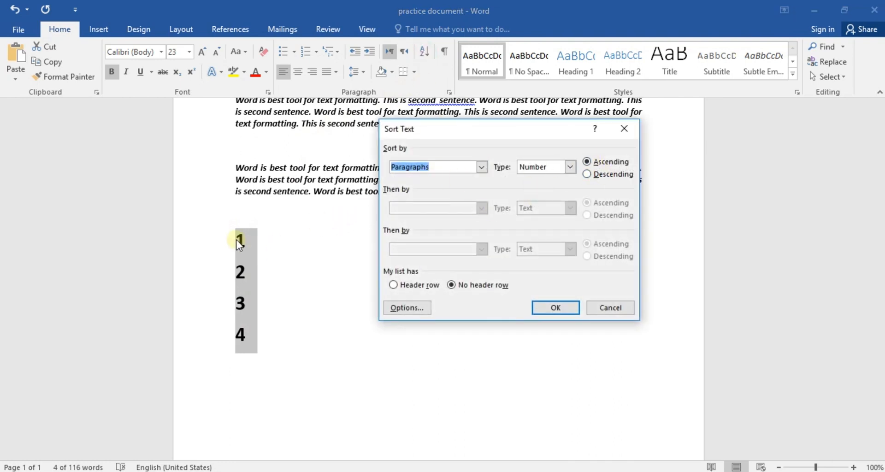
{"action": "left_click", "coordinate": [592, 175]}
{"action": "left_click", "coordinate": [558, 310]}
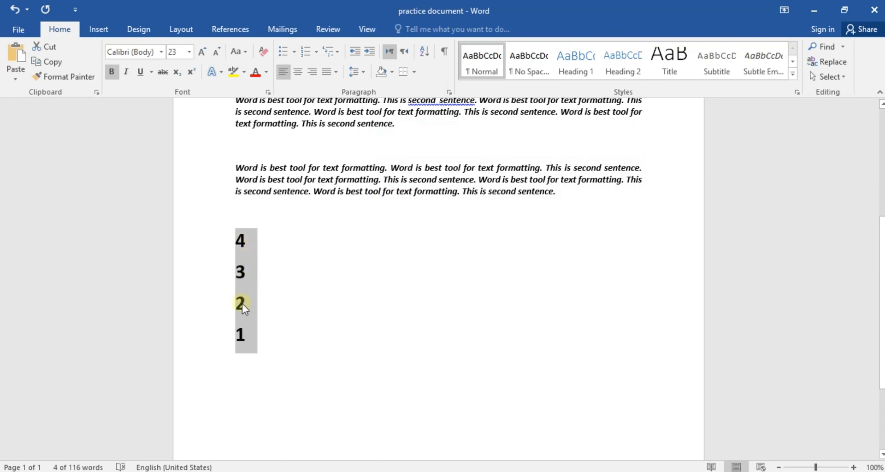
{"action": "left_click", "coordinate": [346, 278]}
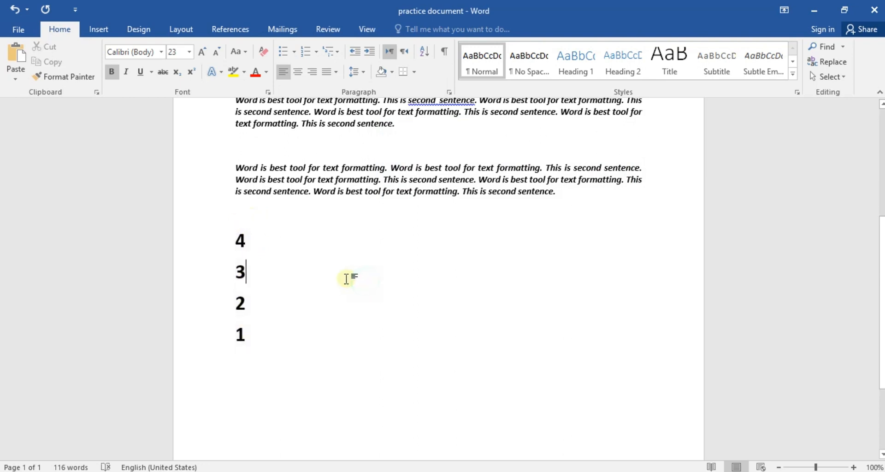
{"action": "left_click_drag", "start_coordinate": [268, 332], "coordinate": [207, 253]}
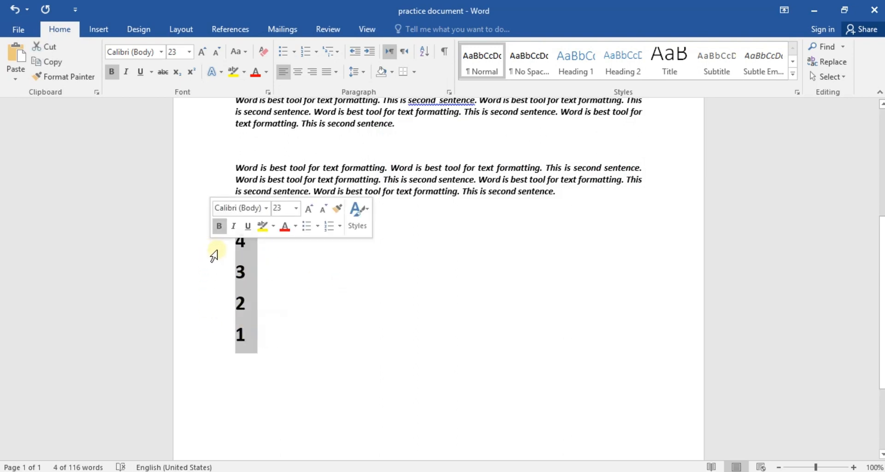
{"action": "key", "text": "Delete"}
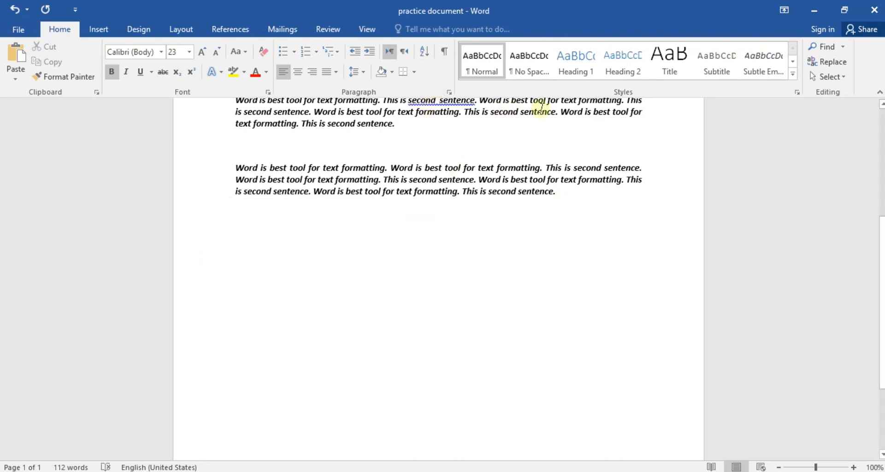
Apply the Intense Quote style to the second long paragraph
{"action": "scroll", "coordinate": [537, 108], "scroll_direction": "up", "scroll_amount": 1}
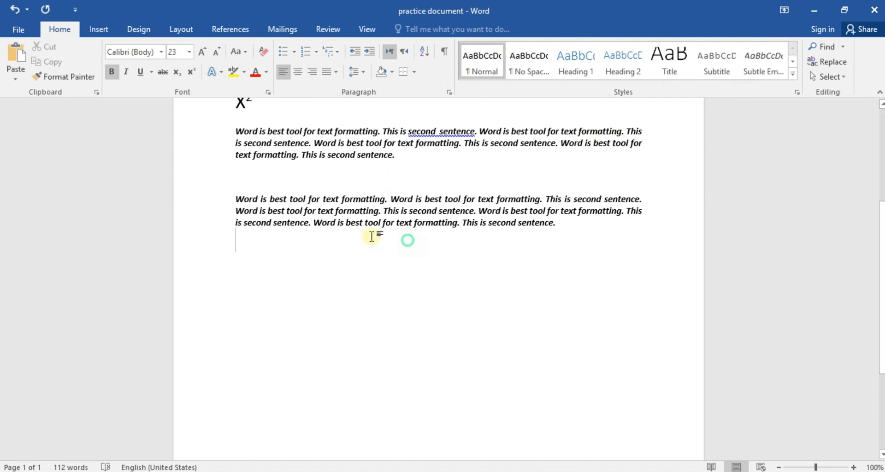
{"action": "left_click_drag", "start_coordinate": [238, 197], "coordinate": [563, 216]}
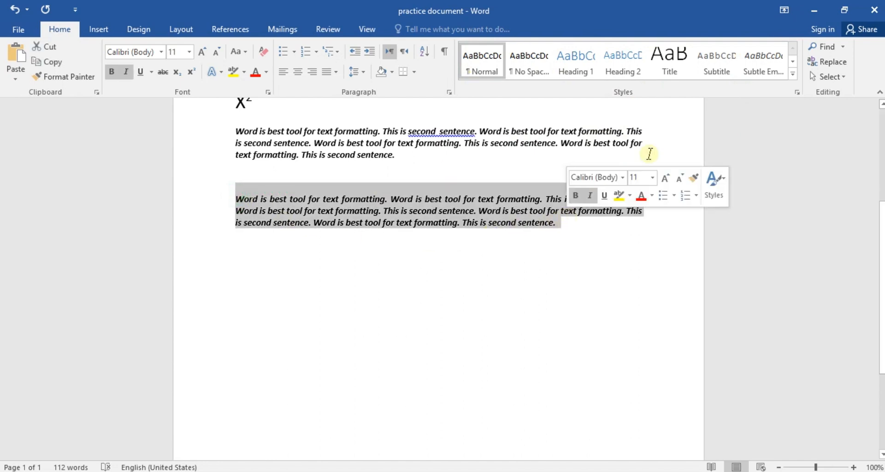
{"action": "left_click", "coordinate": [793, 73]}
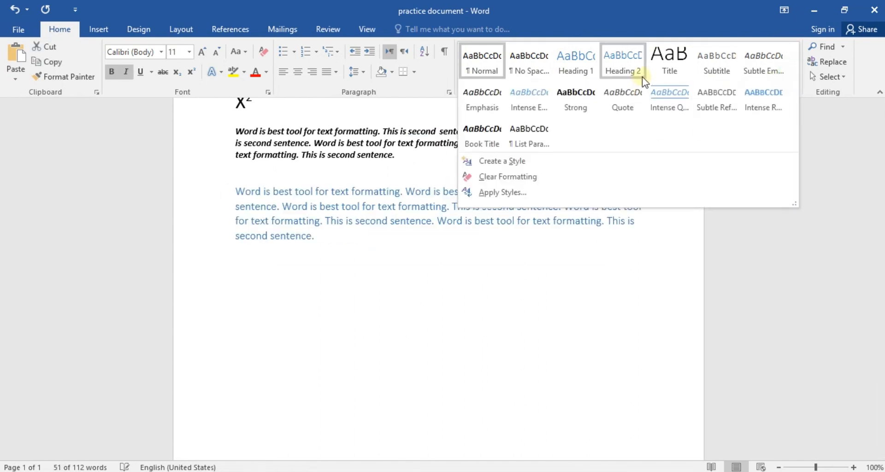
{"action": "left_click", "coordinate": [671, 97]}
{"action": "left_click", "coordinate": [419, 239]}
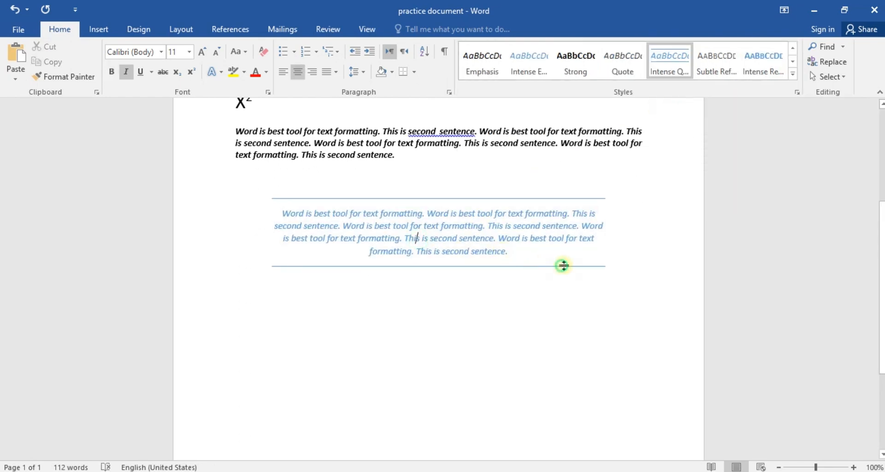
Clear all formatting from the second long paragraph, including its quote style
{"action": "left_click_drag", "start_coordinate": [604, 257], "coordinate": [361, 222]}
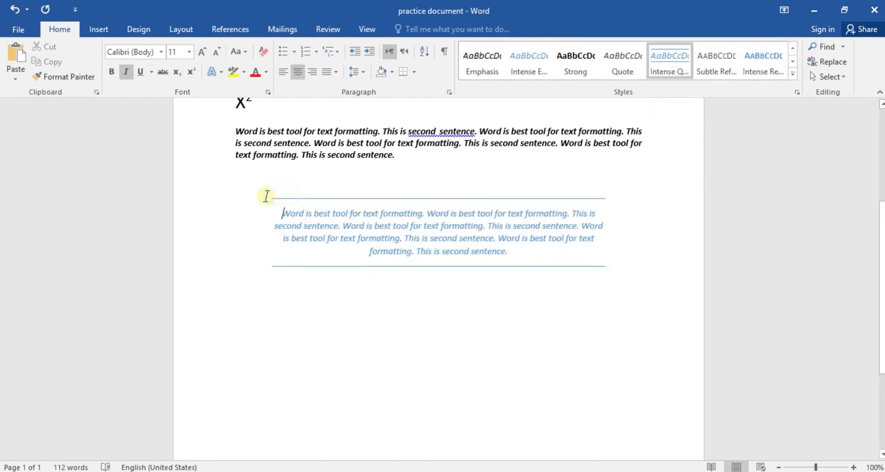
{"action": "left_click_drag", "start_coordinate": [263, 193], "coordinate": [616, 274]}
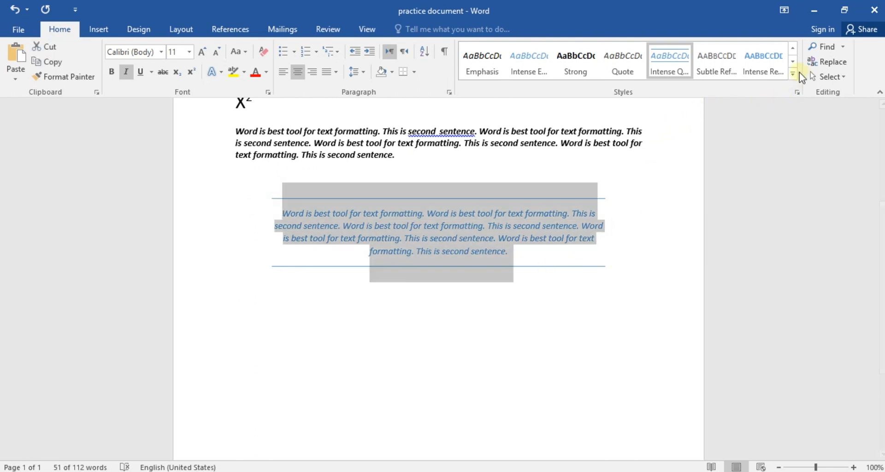
{"action": "left_click", "coordinate": [793, 74]}
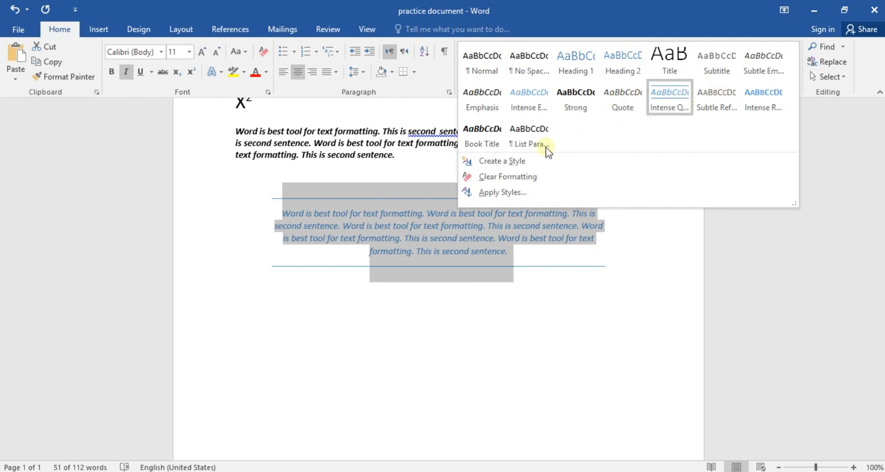
{"action": "left_click", "coordinate": [491, 179]}
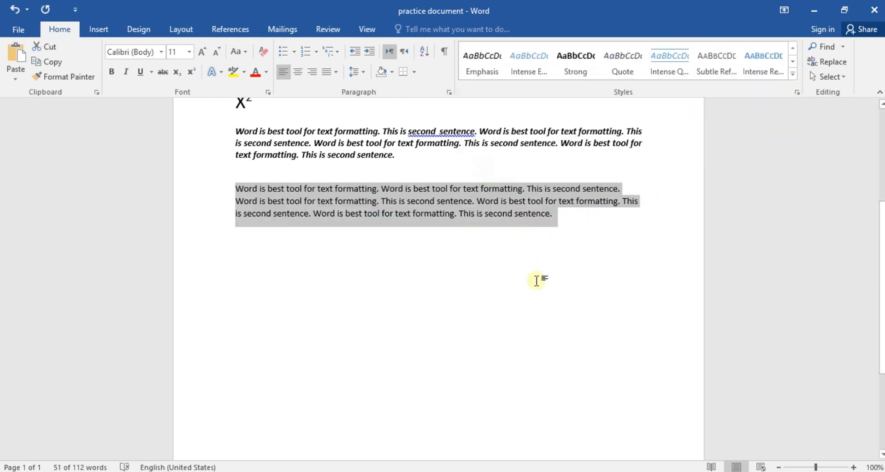
{"action": "left_click", "coordinate": [546, 238]}
Open the Find feature for searching text in the document
{"action": "scroll", "coordinate": [833, 103], "scroll_direction": "up", "scroll_amount": 2}
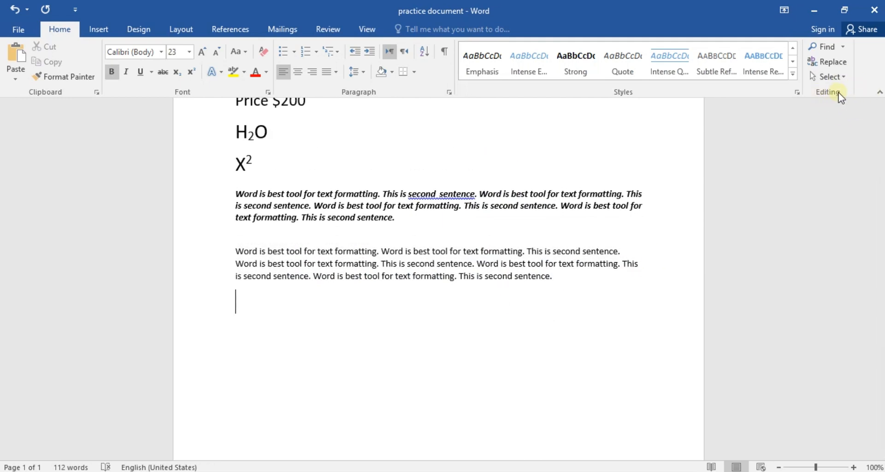
{"action": "scroll", "coordinate": [477, 204], "scroll_direction": "up", "scroll_amount": 1}
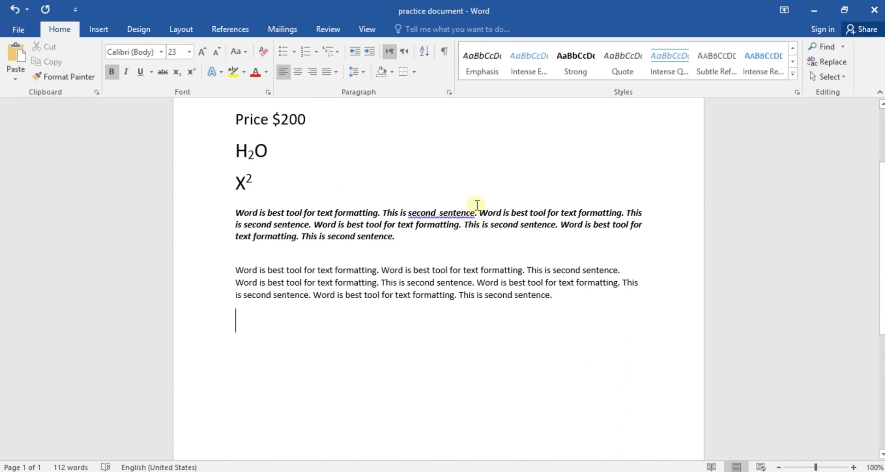
{"action": "scroll", "coordinate": [477, 204], "scroll_direction": "up", "scroll_amount": 3}
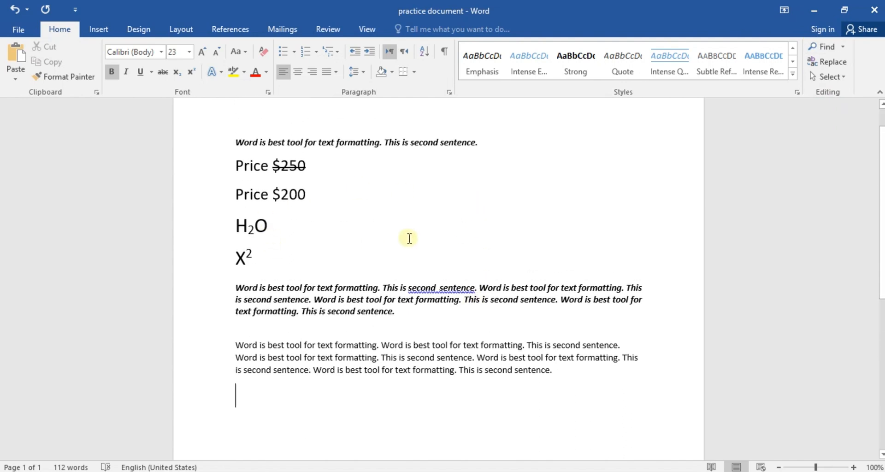
{"action": "left_click", "coordinate": [824, 48]}
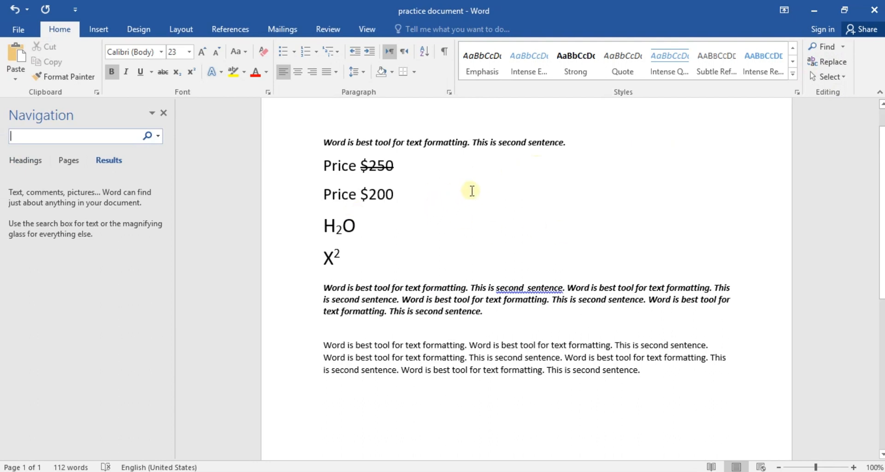
{"action": "left_click", "coordinate": [416, 142]}
{"action": "scroll", "coordinate": [460, 190], "scroll_direction": "up", "scroll_amount": 1}
{"action": "scroll", "coordinate": [466, 190], "scroll_direction": "down", "scroll_amount": 2}
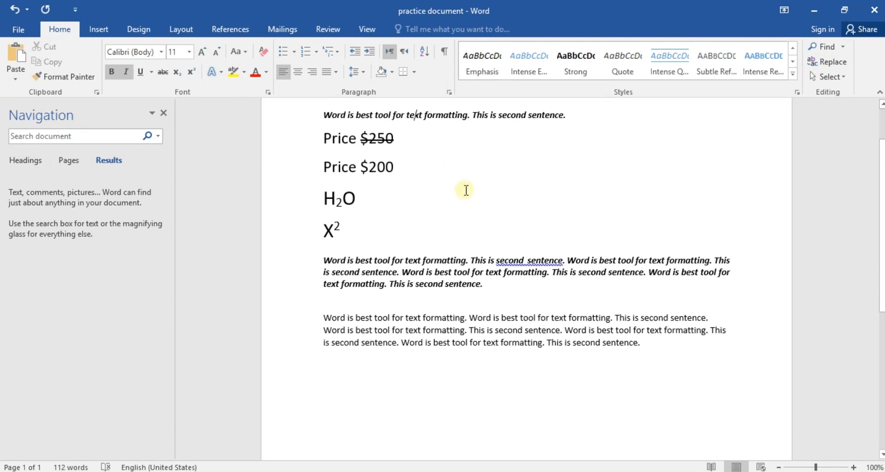
{"action": "scroll", "coordinate": [464, 249], "scroll_direction": "up", "scroll_amount": 3}
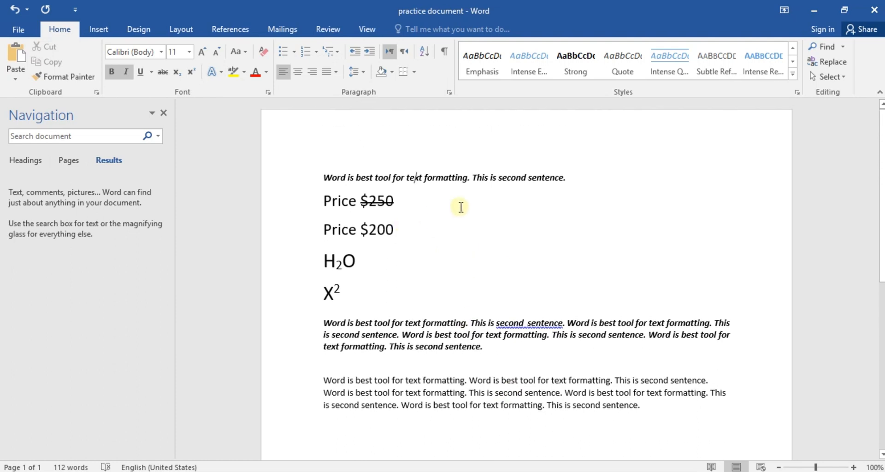
{"action": "left_click", "coordinate": [451, 283]}
{"action": "scroll", "coordinate": [514, 263], "scroll_direction": "down", "scroll_amount": 1}
{"action": "scroll", "coordinate": [495, 258], "scroll_direction": "up", "scroll_amount": 1}
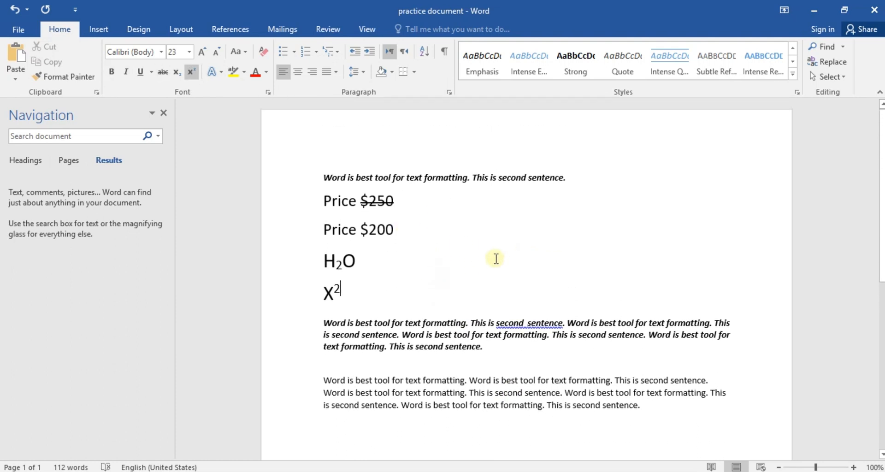
Search the document for the word "this"
{"action": "left_click", "coordinate": [89, 136]}
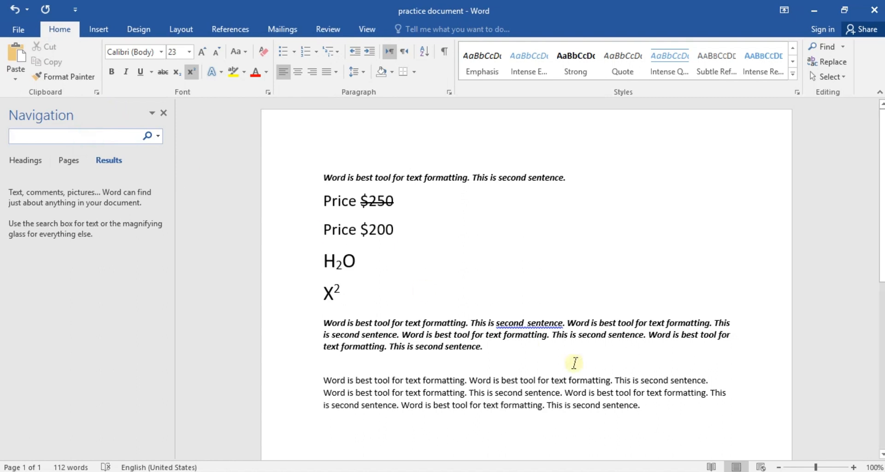
{"action": "type", "text": "this"}
{"action": "key", "text": "Return"}
Examine the highlighted occurrences of "this" from the first line through the long paragraphs, and close the search
{"action": "scroll", "coordinate": [710, 300], "scroll_direction": "up", "scroll_amount": 2}
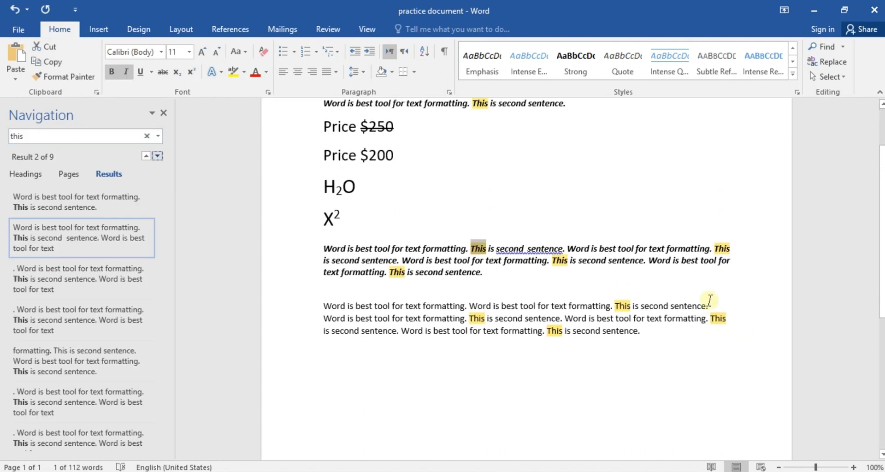
{"action": "scroll", "coordinate": [709, 300], "scroll_direction": "up", "scroll_amount": 2}
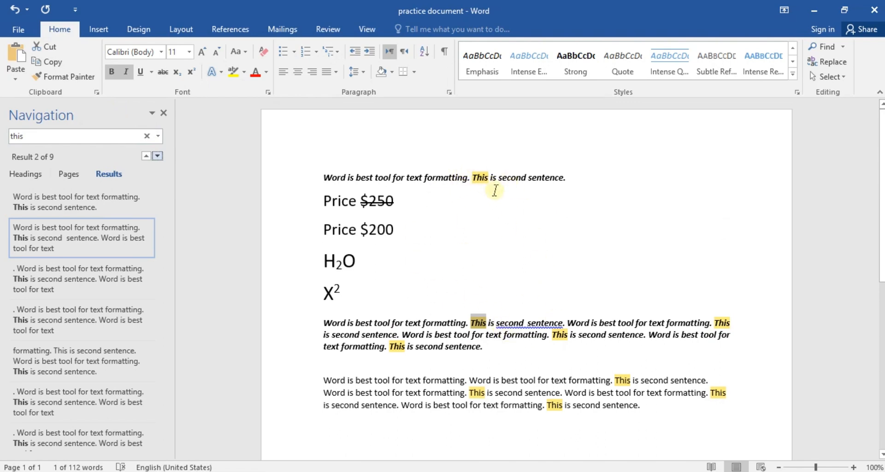
{"action": "scroll", "coordinate": [476, 187], "scroll_direction": "up", "scroll_amount": 5, "text": "ctrl"}
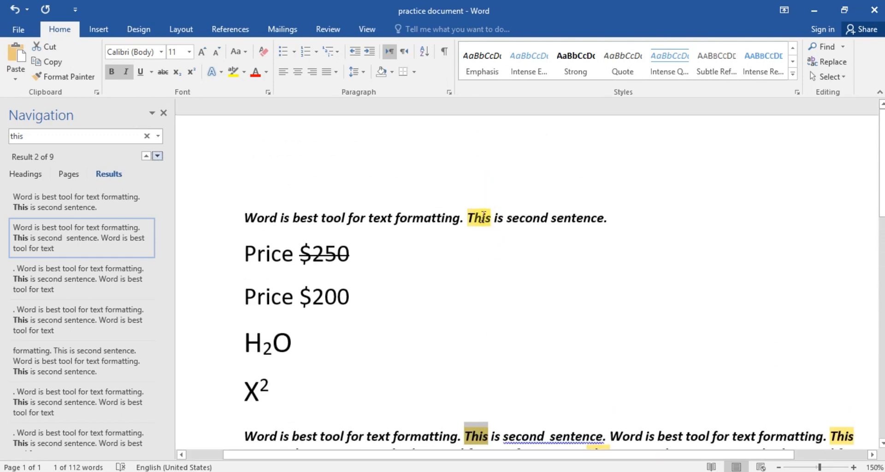
{"action": "scroll", "coordinate": [488, 235], "scroll_direction": "down", "scroll_amount": 5, "text": "ctrl"}
{"action": "scroll", "coordinate": [484, 295], "scroll_direction": "up", "scroll_amount": 3, "text": "ctrl"}
{"action": "scroll", "coordinate": [477, 318], "scroll_direction": "down", "scroll_amount": 3}
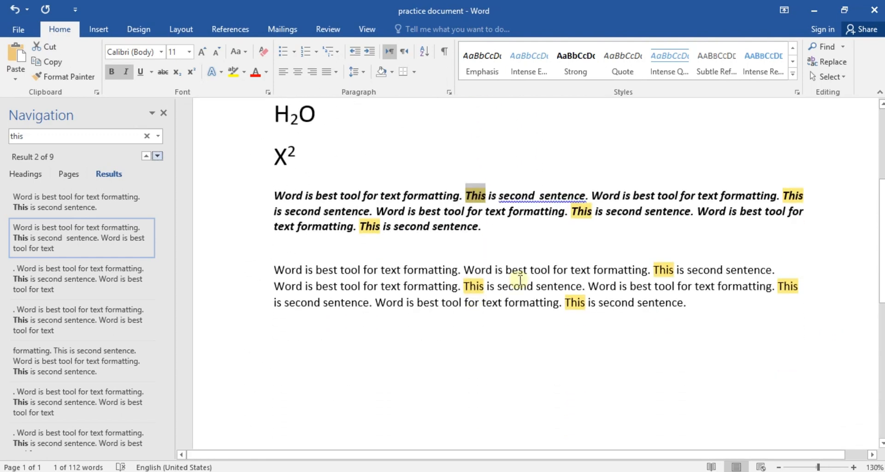
{"action": "scroll", "coordinate": [470, 281], "scroll_direction": "down", "scroll_amount": 3, "text": "ctrl"}
{"action": "left_click", "coordinate": [164, 113]}
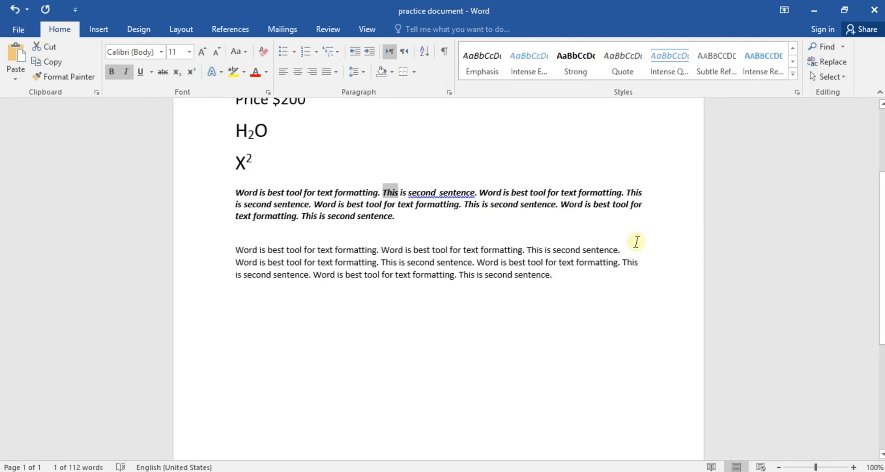
{"action": "scroll", "coordinate": [532, 265], "scroll_direction": "up", "scroll_amount": 3}
{"action": "left_click", "coordinate": [427, 258]}
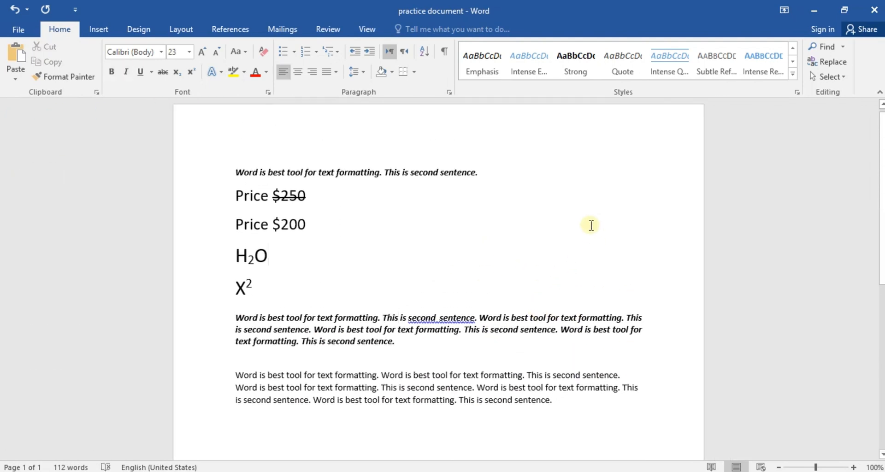
{"action": "left_click", "coordinate": [276, 470]}
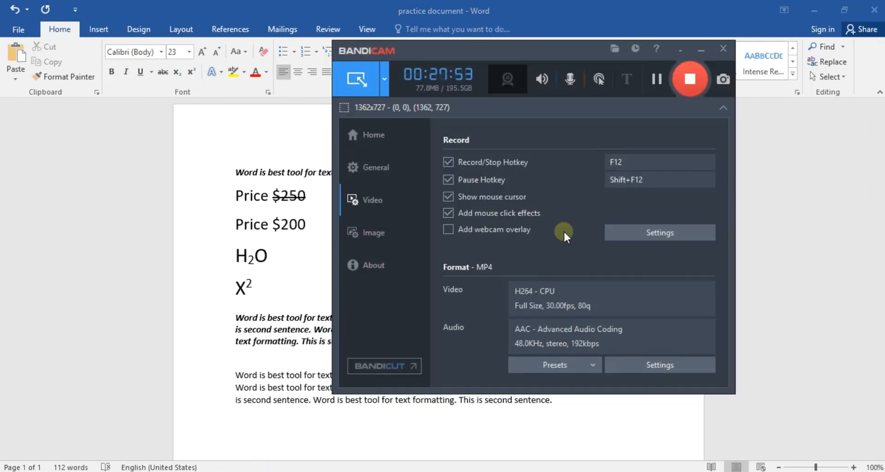
{"action": "left_click", "coordinate": [701, 48]}
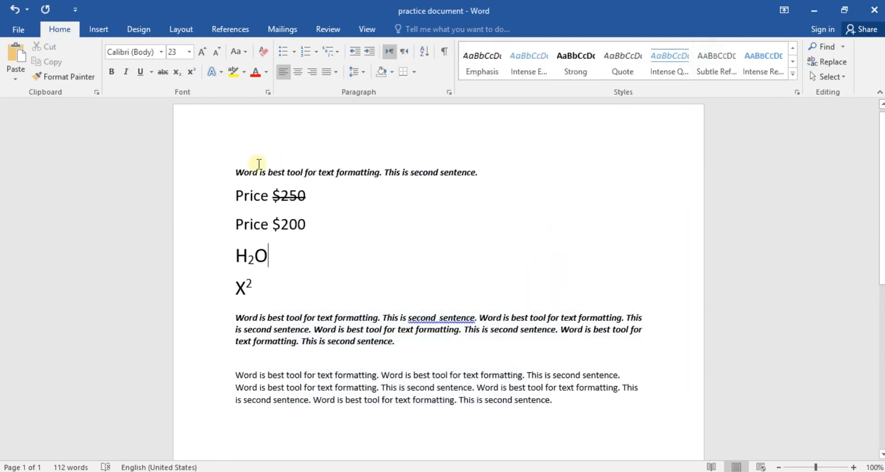
{"action": "left_click_drag", "start_coordinate": [233, 172], "coordinate": [543, 361]}
{"action": "left_click", "coordinate": [469, 352]}
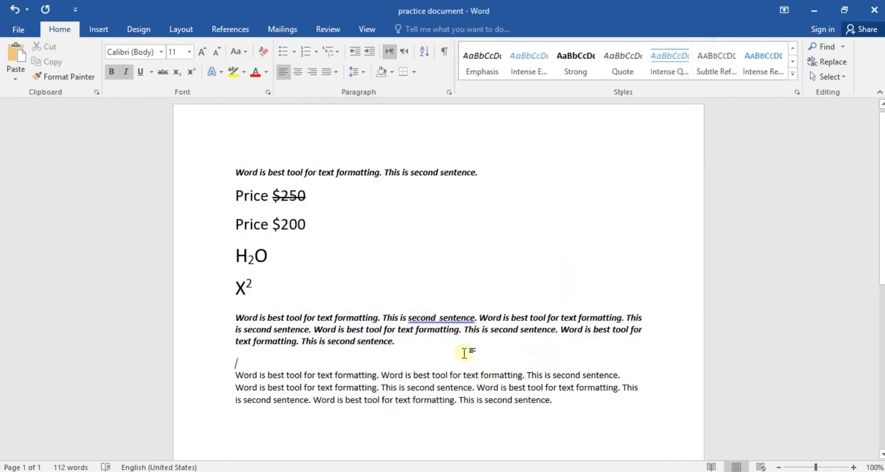
{"action": "left_click", "coordinate": [348, 300]}
{"action": "left_click", "coordinate": [318, 173]}
{"action": "left_click_drag", "start_coordinate": [271, 172], "coordinate": [330, 220]}
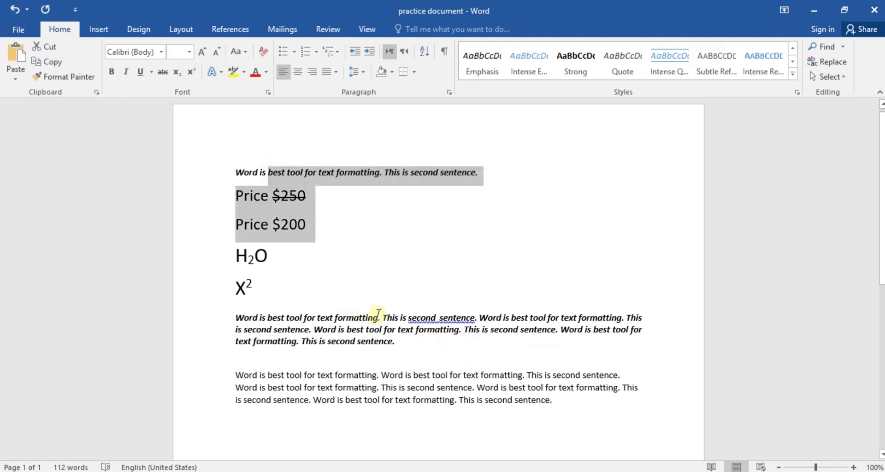
{"action": "left_click", "coordinate": [378, 314]}
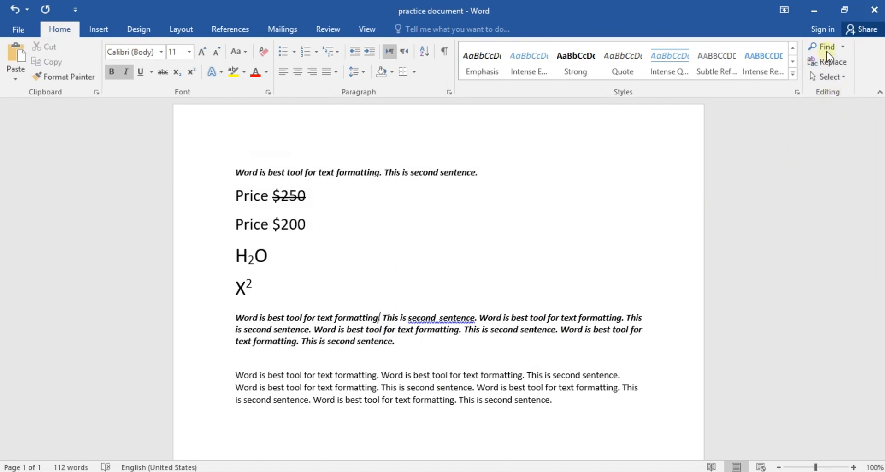
Search the document for "this" again and close the search results
{"action": "key", "text": "ctrl+f"}
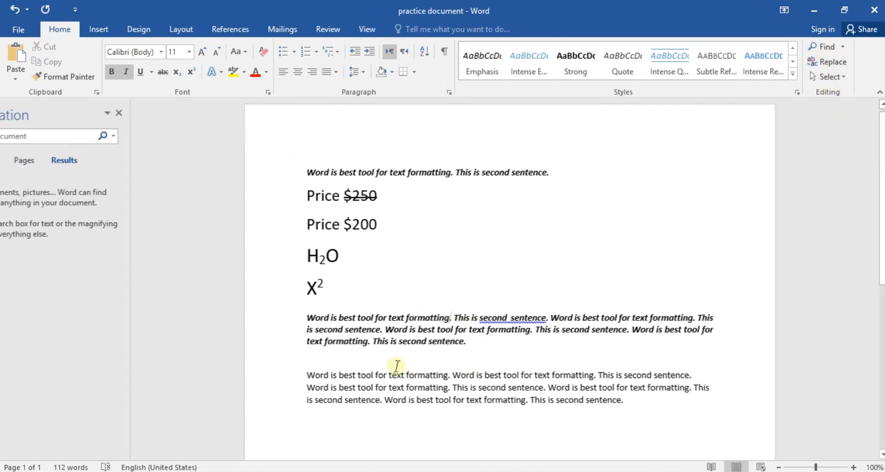
{"action": "type", "text": "this"}
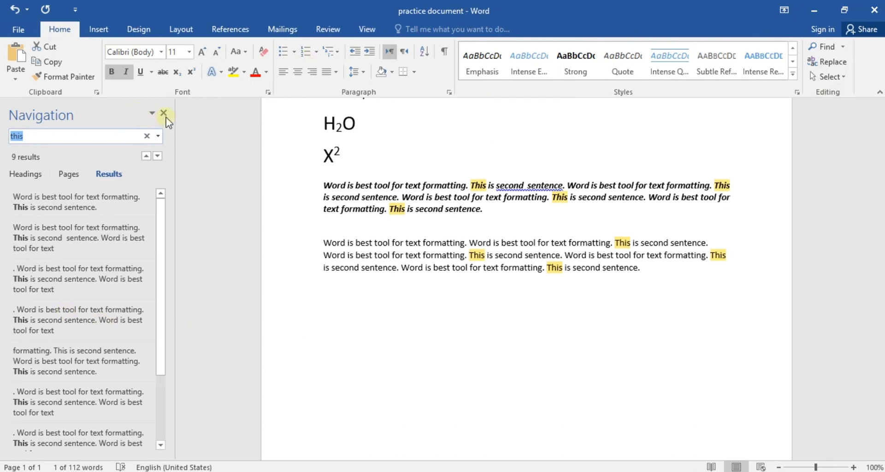
{"action": "left_click", "coordinate": [163, 113]}
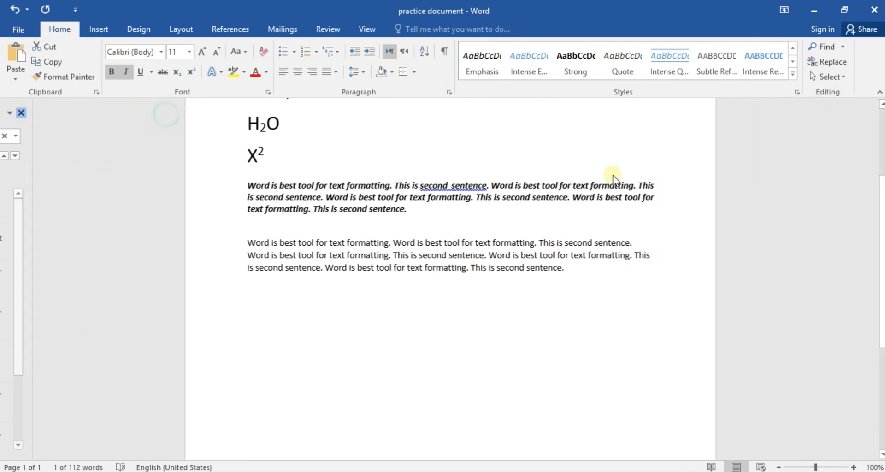
Open the Find and Replace dialog for replacing text and move it clear of the long paragraphs
{"action": "left_click", "coordinate": [826, 61]}
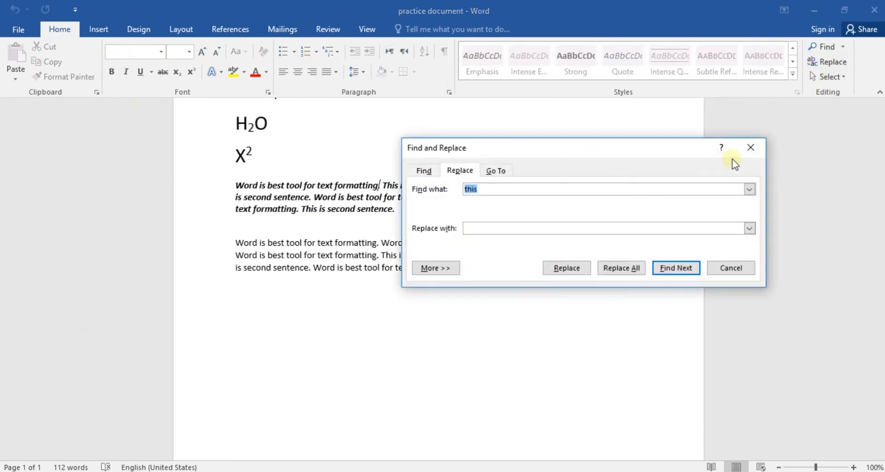
{"action": "left_click", "coordinate": [759, 146]}
{"action": "key", "text": "ctrl+h"}
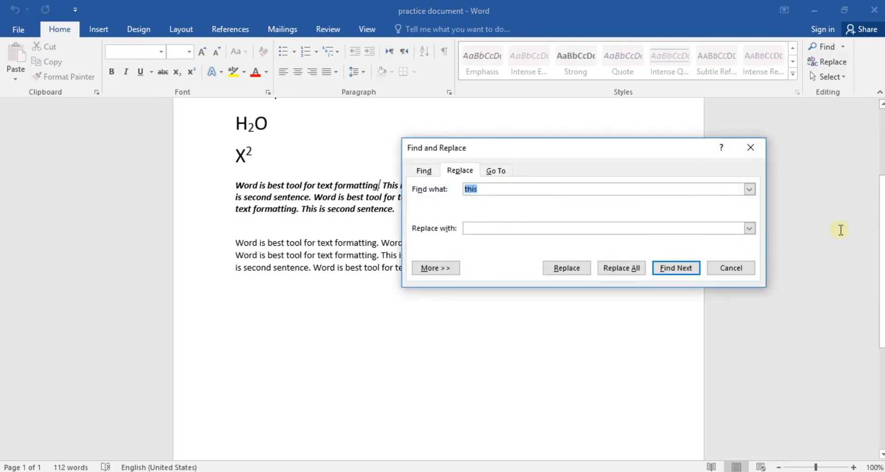
{"action": "left_click_drag", "start_coordinate": [646, 154], "coordinate": [693, 130]}
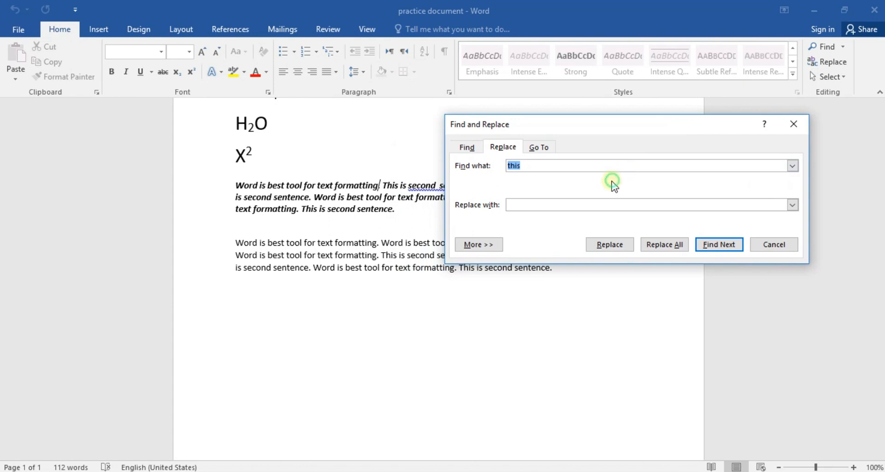
{"action": "key", "text": "Tab"}
{"action": "key", "text": "Tab"}
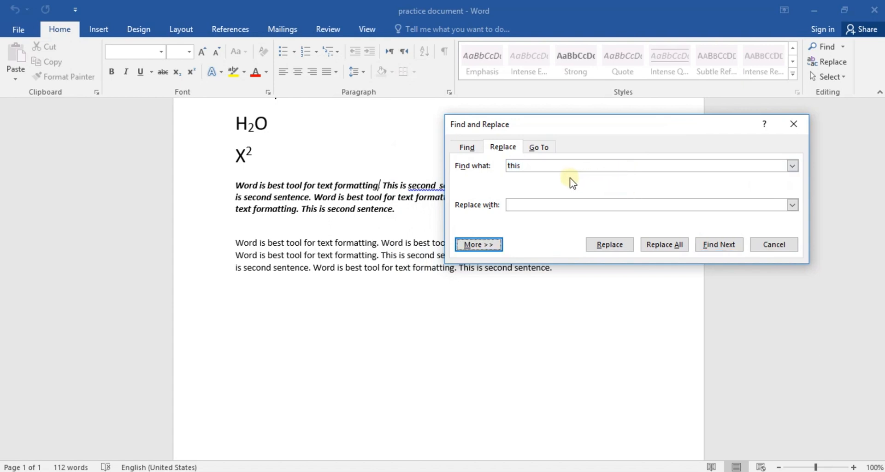
{"action": "left_click_drag", "start_coordinate": [543, 118], "coordinate": [609, 175]}
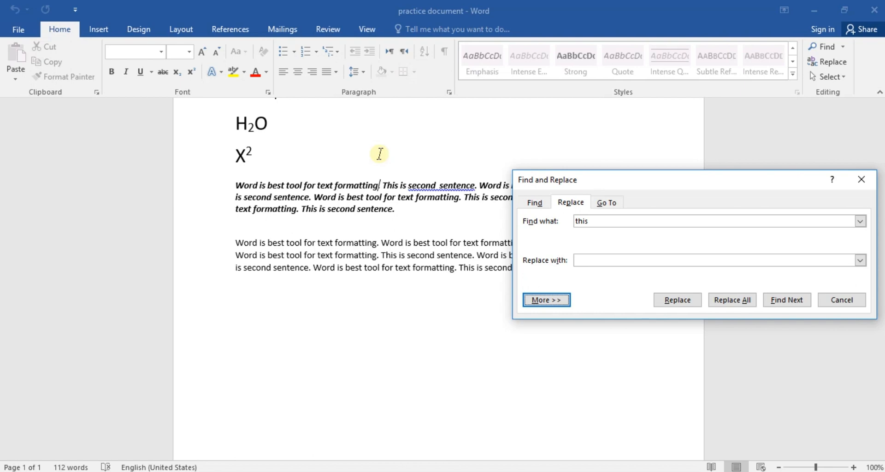
Replace all occurrences of "this" in the document with "what" and close the dialog
{"action": "left_click", "coordinate": [589, 221]}
{"action": "left_click_drag", "start_coordinate": [575, 223], "coordinate": [534, 233]}
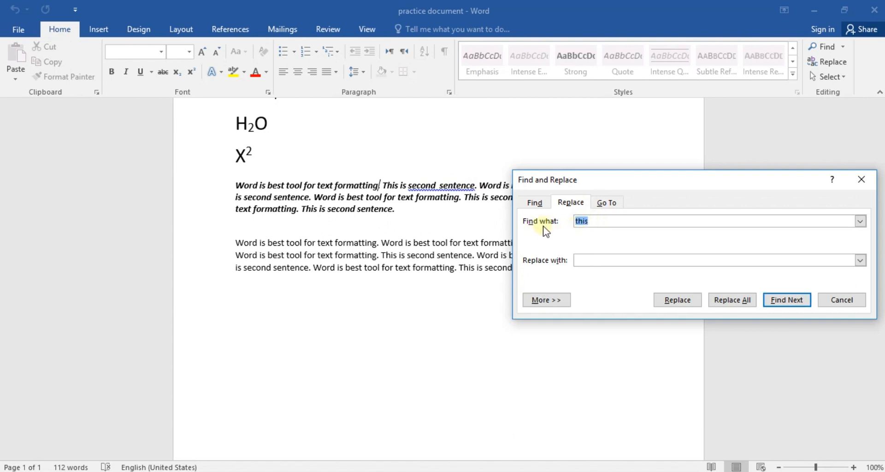
{"action": "type", "text": "t"}
{"action": "key", "text": "Tab"}
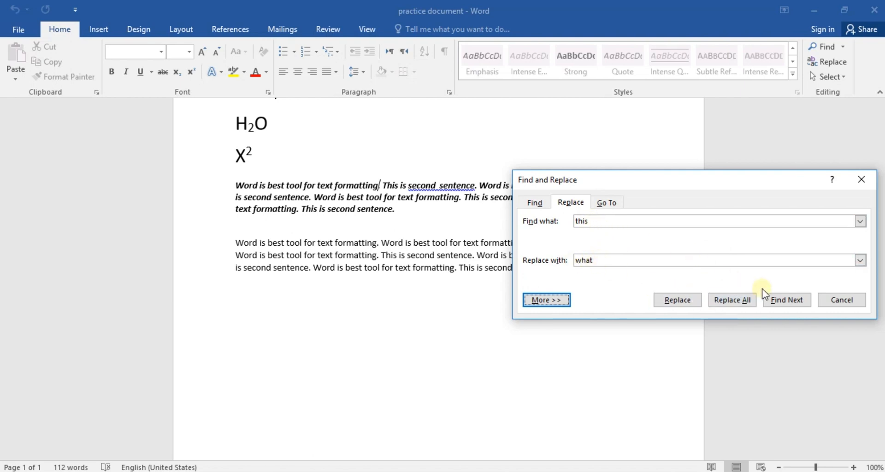
{"action": "left_click", "coordinate": [740, 300]}
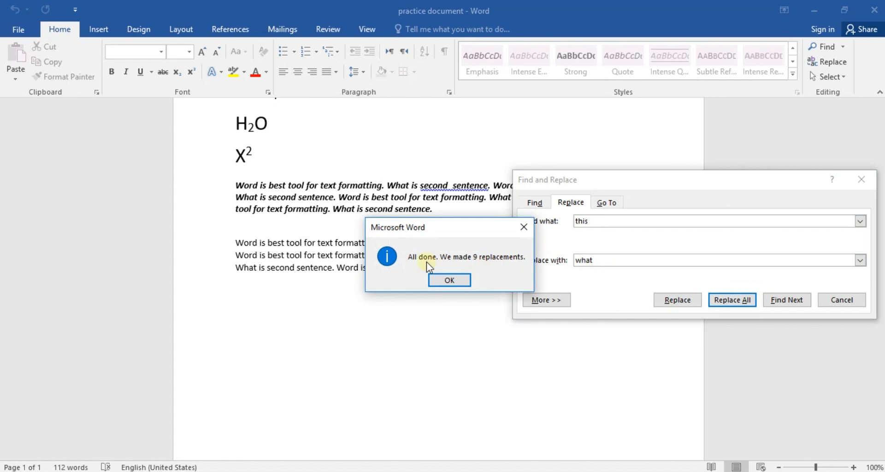
{"action": "left_click", "coordinate": [454, 280]}
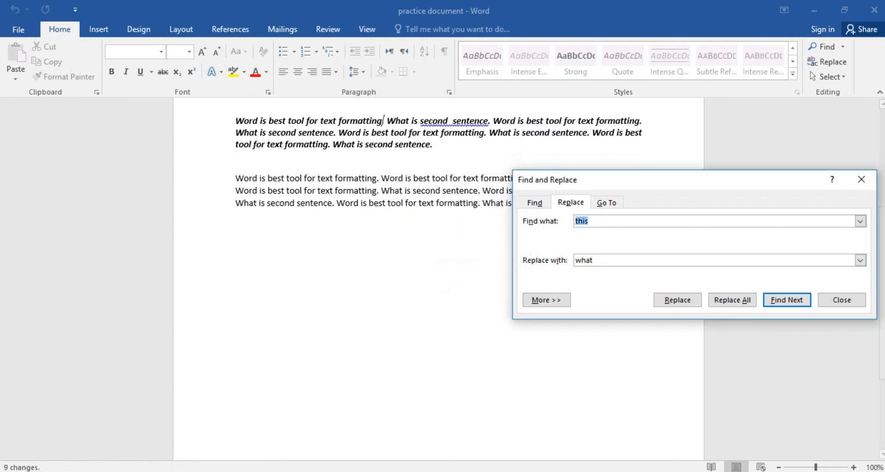
{"action": "left_click", "coordinate": [861, 179]}
Examine the replaced words in the long paragraphs and the opening line of the document
{"action": "scroll", "coordinate": [442, 204], "scroll_direction": "up", "scroll_amount": 4}
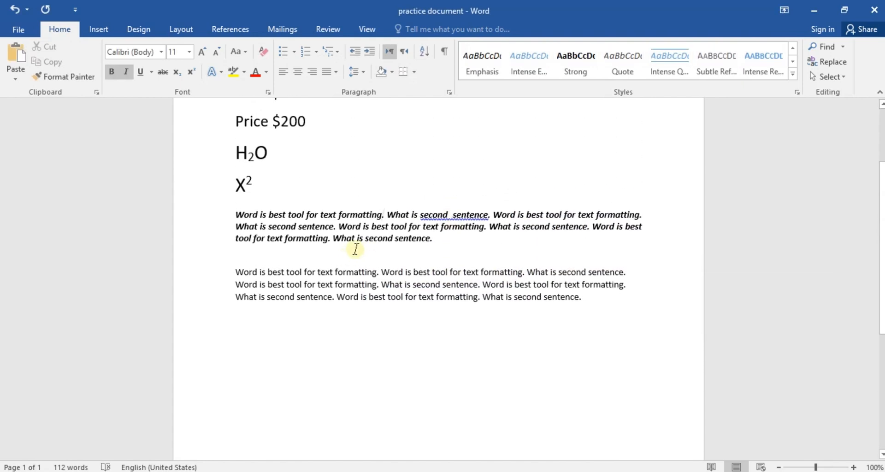
{"action": "left_click", "coordinate": [509, 226]}
{"action": "double_click", "coordinate": [396, 215]}
{"action": "left_click", "coordinate": [413, 238]}
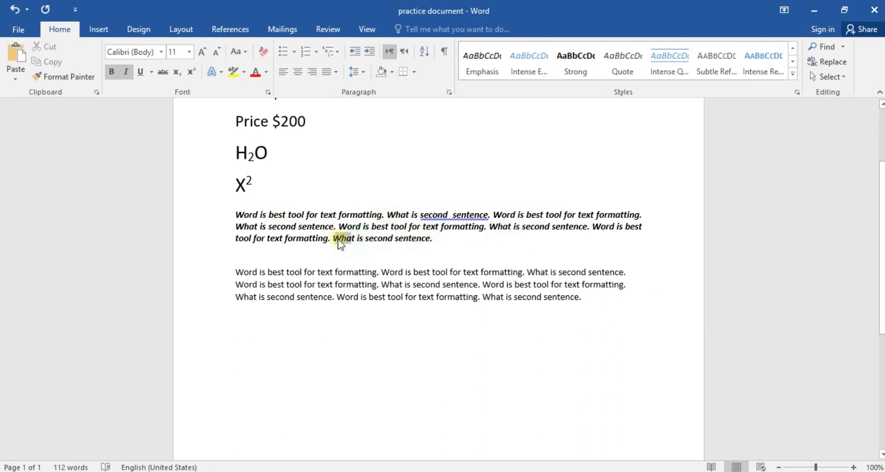
{"action": "left_click", "coordinate": [424, 284]}
{"action": "scroll", "coordinate": [658, 211], "scroll_direction": "up", "scroll_amount": 3}
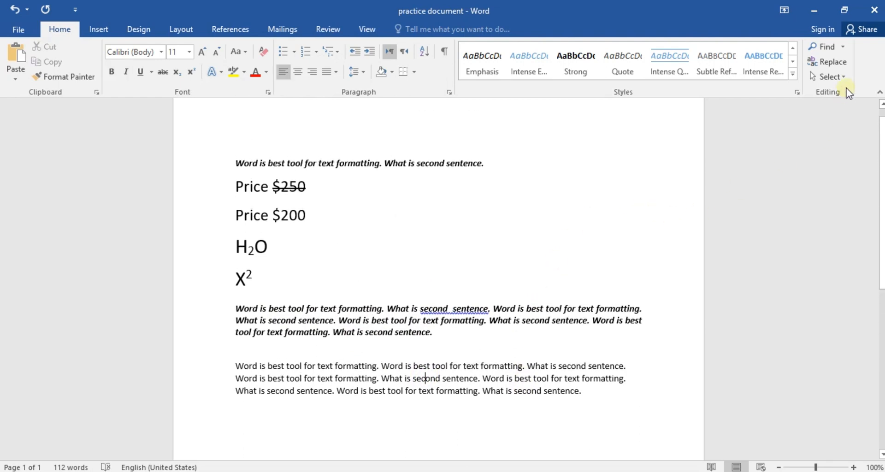
Select all text and objects in the document twice, clearing the selection each time
{"action": "left_click", "coordinate": [840, 77]}
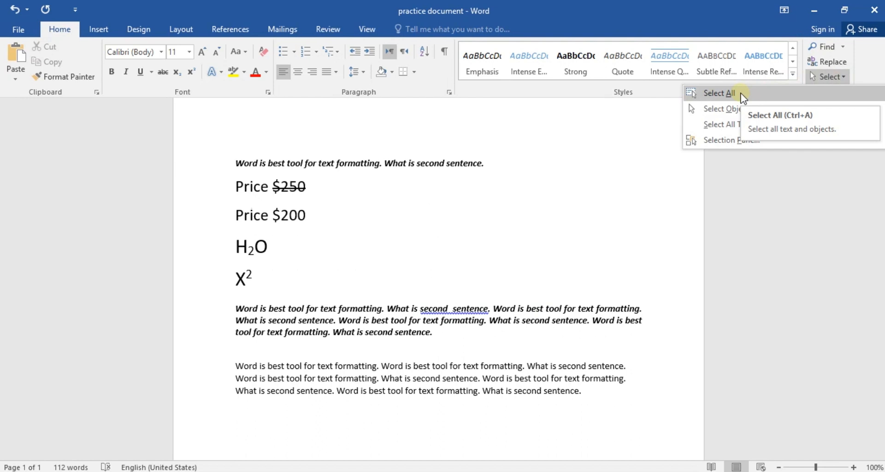
{"action": "left_click", "coordinate": [691, 93]}
{"action": "left_click", "coordinate": [634, 184]}
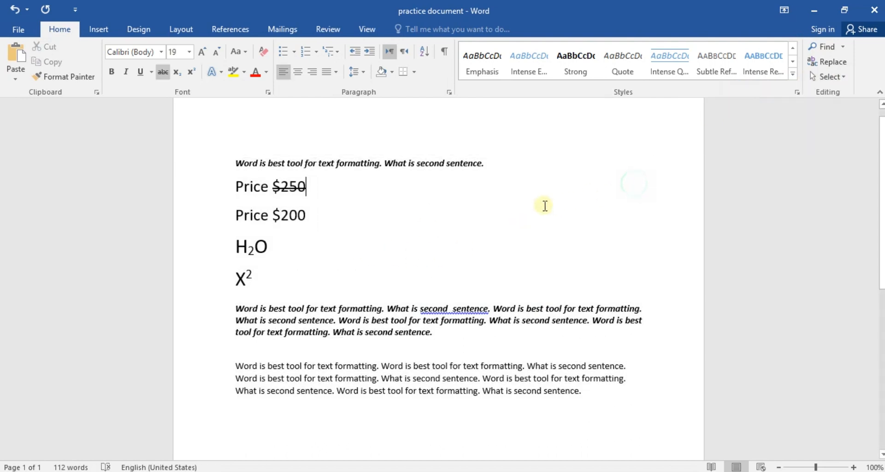
{"action": "key", "text": "ctrl+a"}
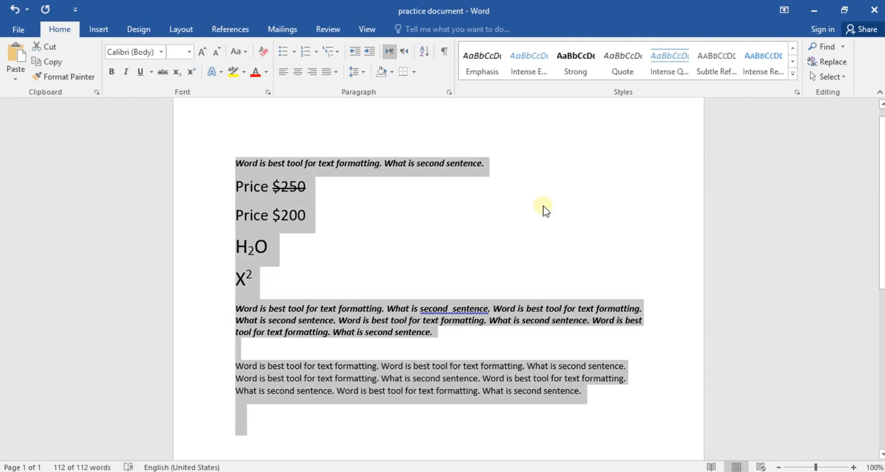
{"action": "left_click", "coordinate": [645, 199]}
Turn on Select Objects and draw a selection area from the opening line to the first long paragraph
{"action": "left_click", "coordinate": [840, 76]}
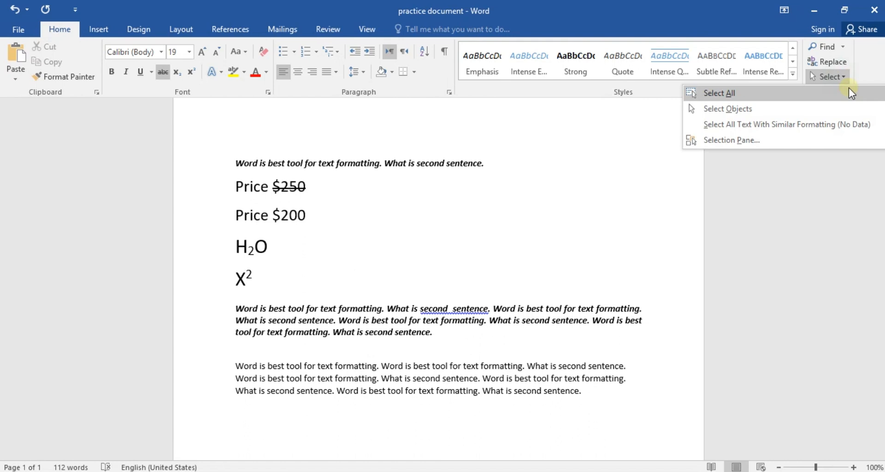
{"action": "left_click", "coordinate": [740, 112]}
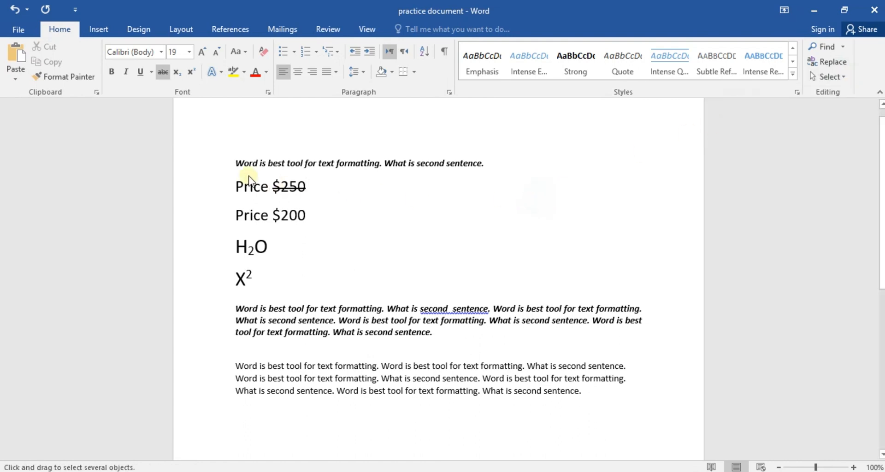
{"action": "left_click_drag", "start_coordinate": [235, 150], "coordinate": [494, 322]}
{"action": "scroll", "coordinate": [499, 334], "scroll_direction": "down", "scroll_amount": 10}
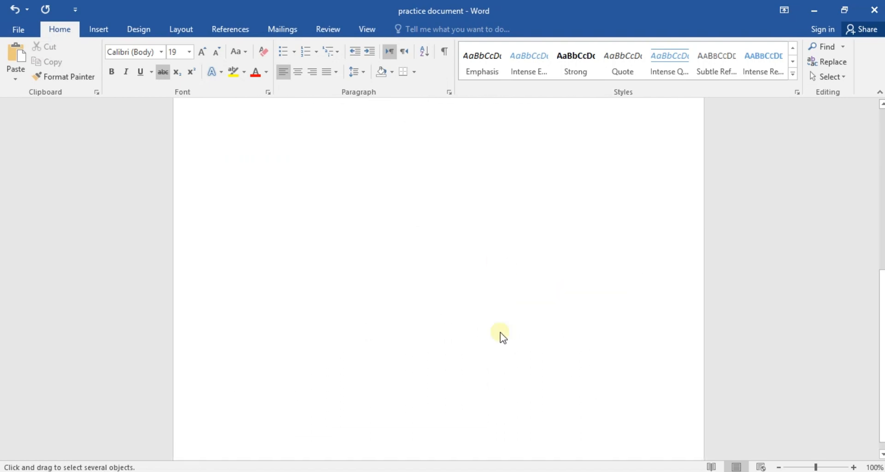
{"action": "scroll", "coordinate": [499, 334], "scroll_direction": "up", "scroll_amount": 8}
{"action": "scroll", "coordinate": [399, 203], "scroll_direction": "up", "scroll_amount": 3}
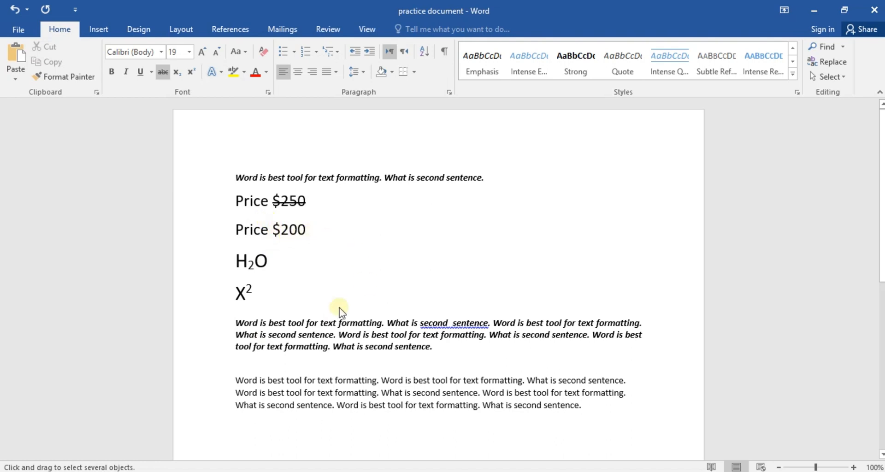
{"action": "left_click", "coordinate": [229, 471]}
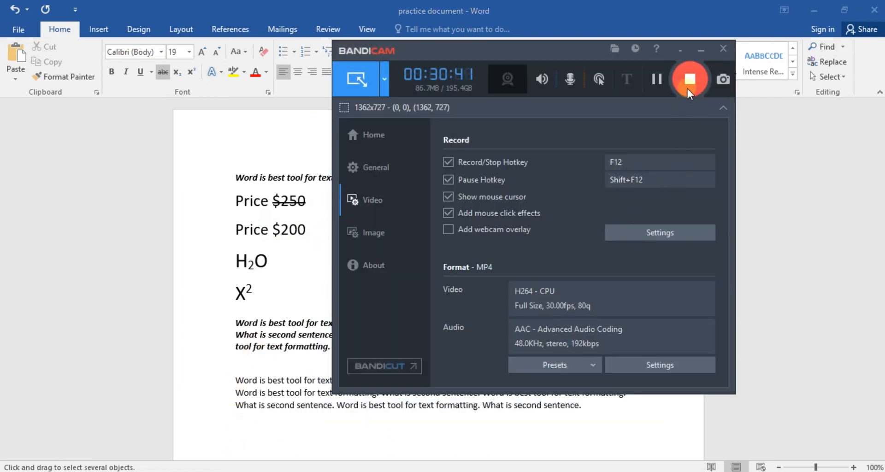